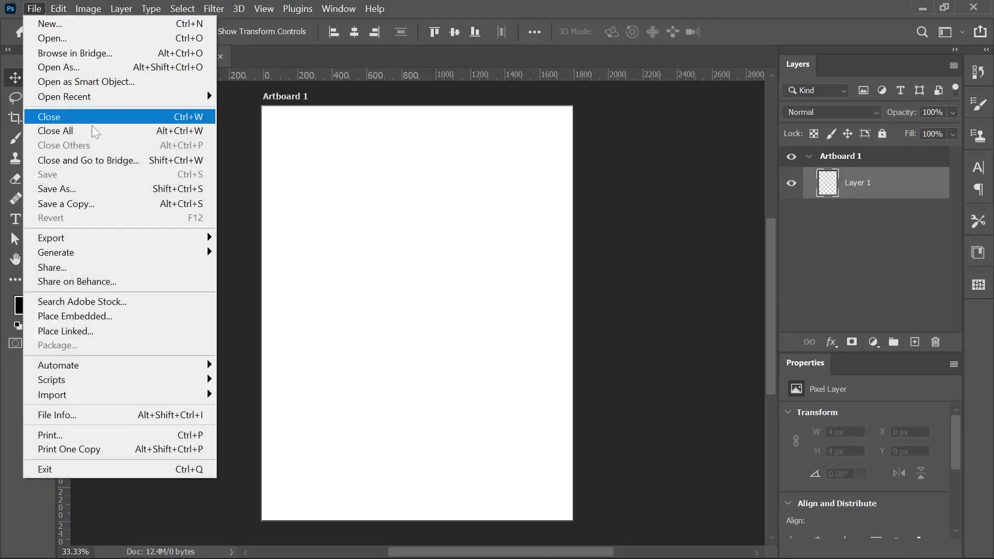
# Embed the image air jordan 1 sneaker.jpg and move it up to the artboard's top edge
pyautogui.click(131, 317)
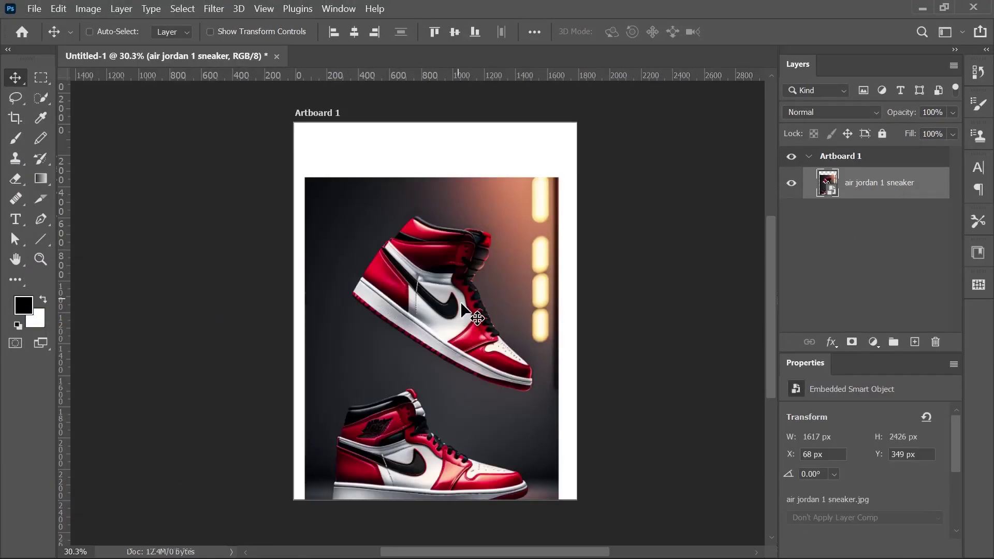
pyautogui.moveTo(474, 313); pyautogui.dragTo(478, 257)
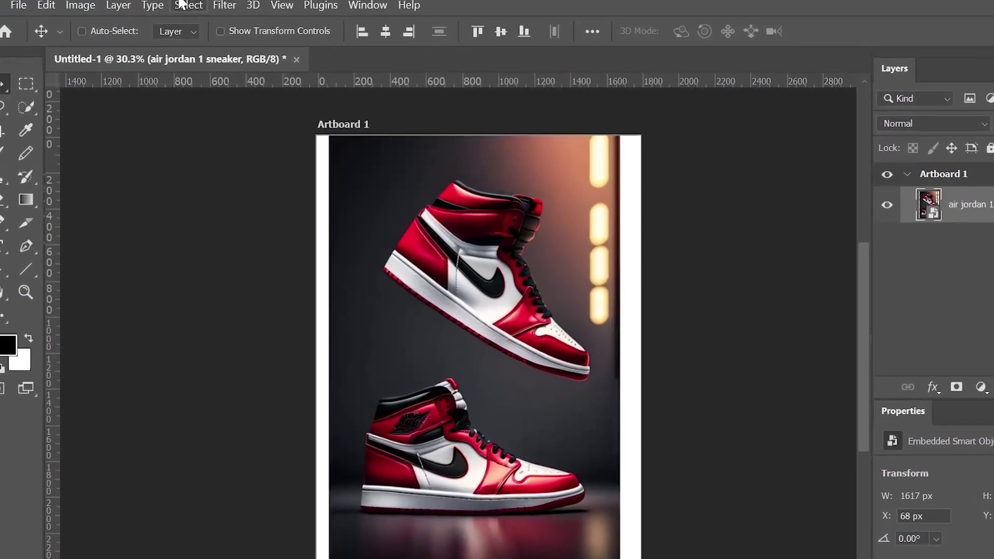
# Select both sneakers as the subject and hide their background with a layer mask
pyautogui.click(183, 8)
pyautogui.click(212, 224)
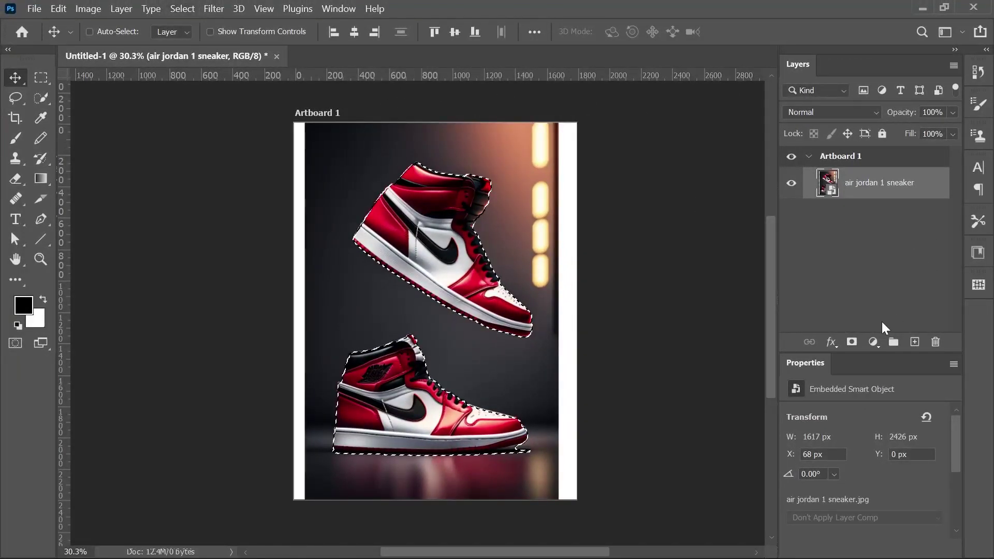
pyautogui.click(852, 342)
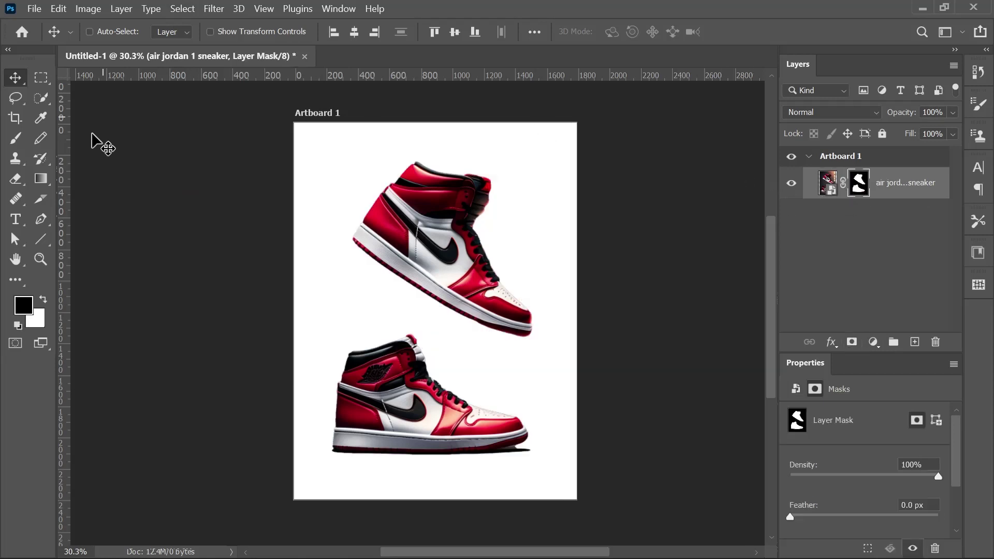
# Lasso around the lower sneaker and fill the selection with the black foreground color on the layer mask, then deselect
pyautogui.click(15, 97)
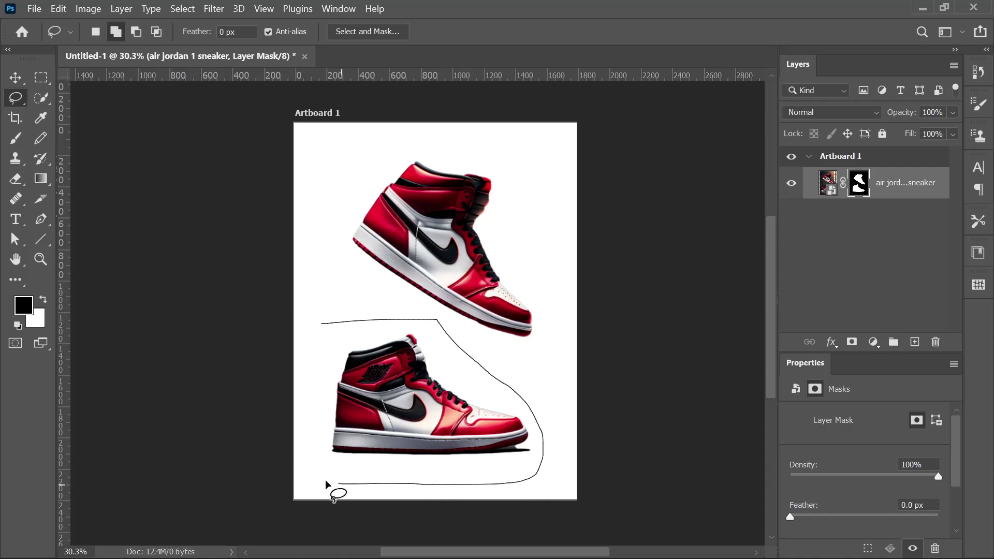
pyautogui.moveTo(323, 327); pyautogui.dragTo(322, 326)
pyautogui.rightClick(324, 329)
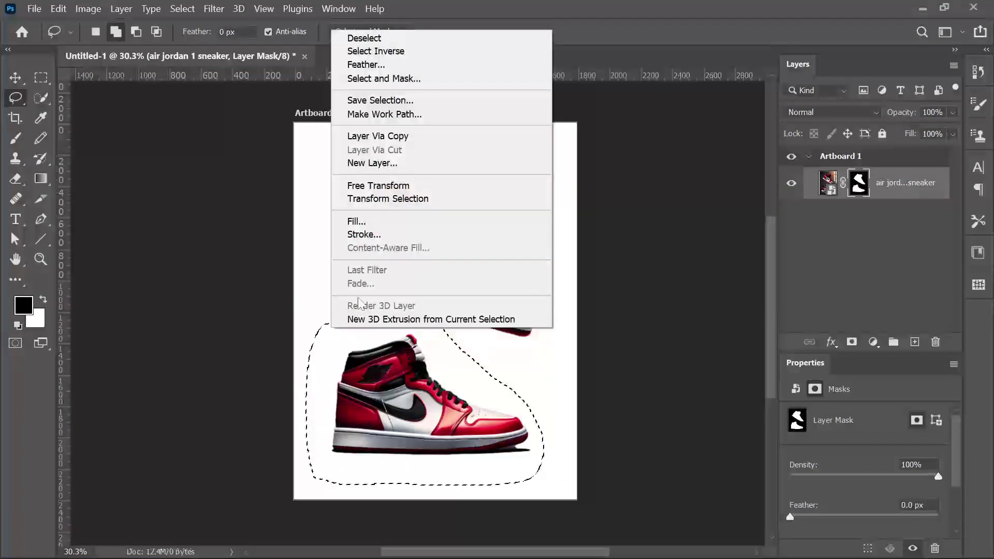
pyautogui.click(362, 221)
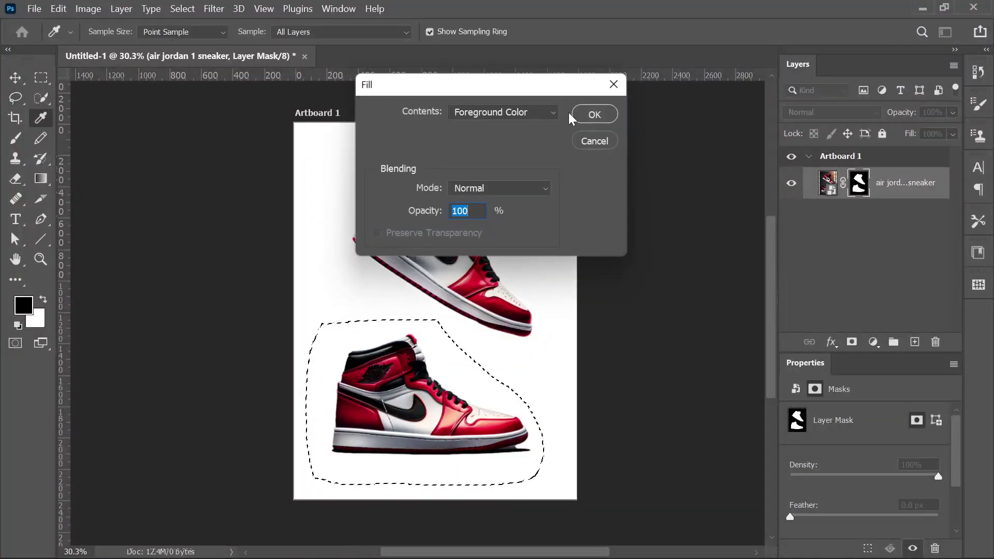
pyautogui.click(592, 114)
pyautogui.hotkey('ctrl', 'd')
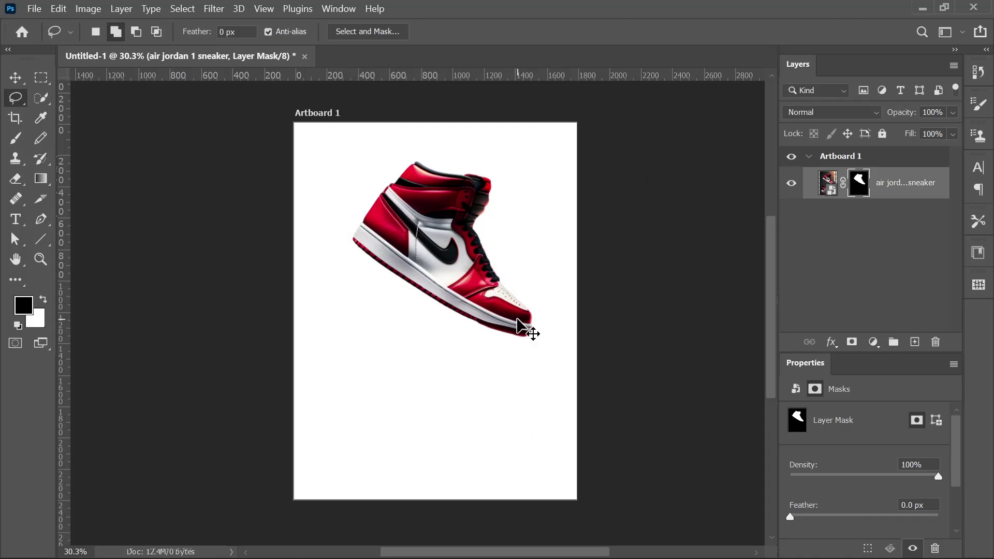
# Move the masked upper sneaker's image down toward the middle of the artboard
pyautogui.click(826, 183)
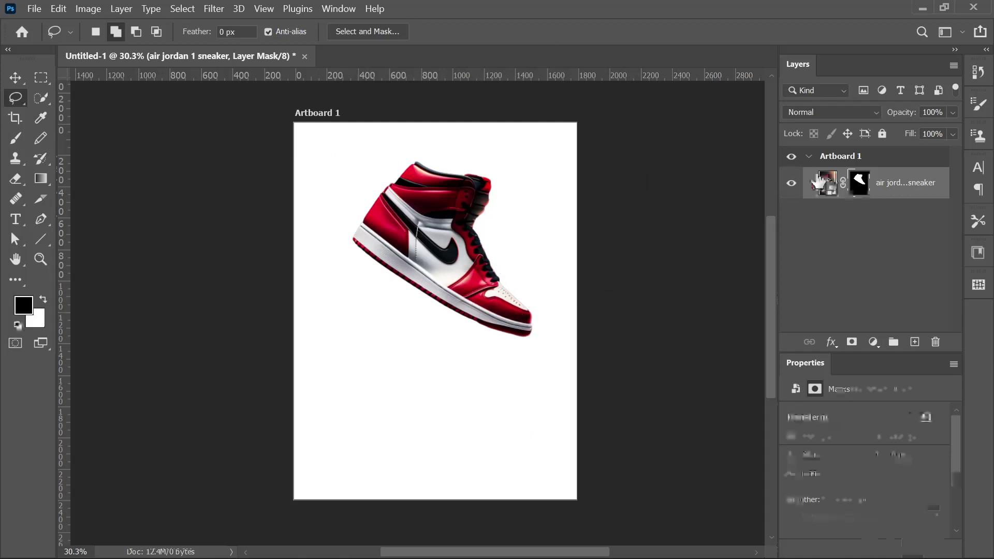
pyautogui.press('v')
pyautogui.moveTo(469, 247); pyautogui.dragTo(469, 309)
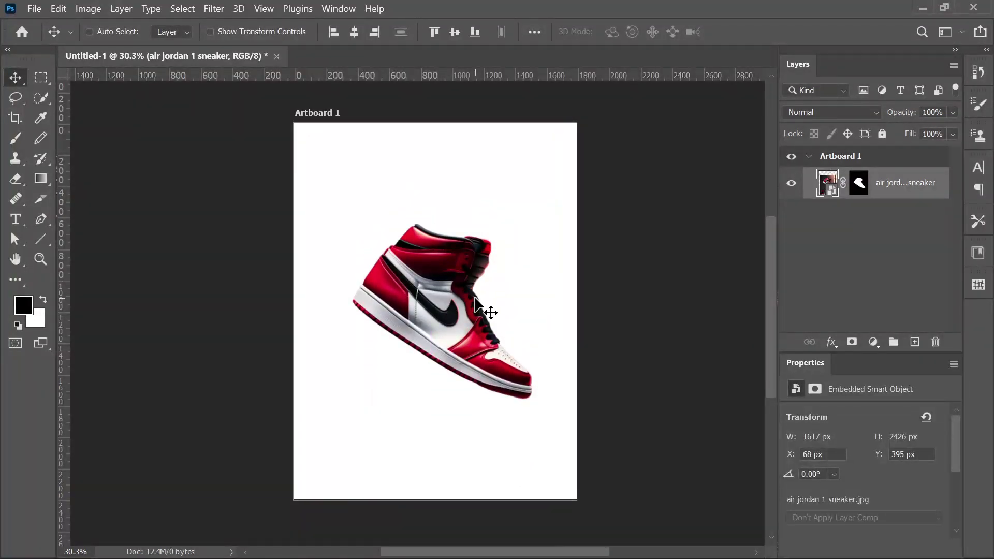
# Flip the sneaker horizontally, rotate it slightly clockwise and center it on the artboard
pyautogui.hotkey('ctrl', 't')
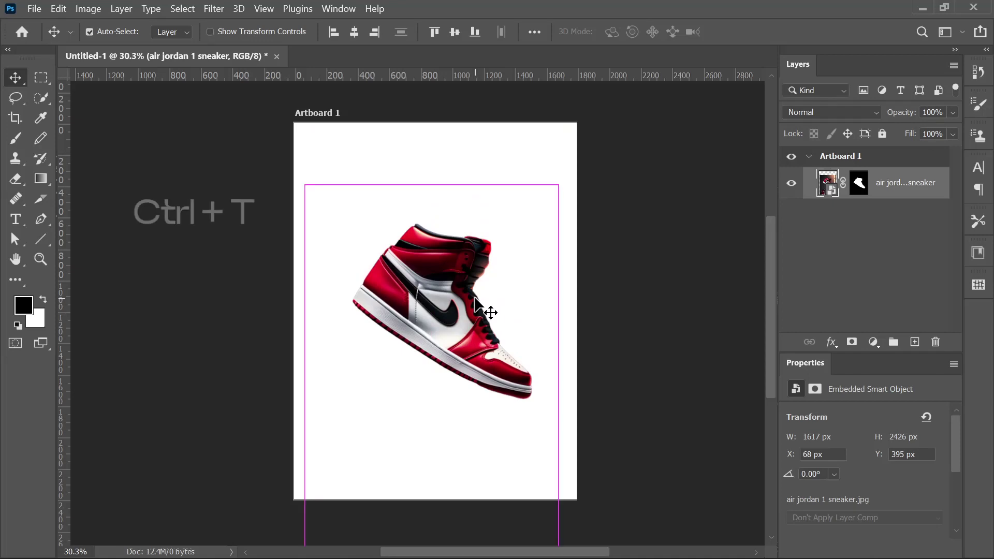
pyautogui.rightClick(475, 299)
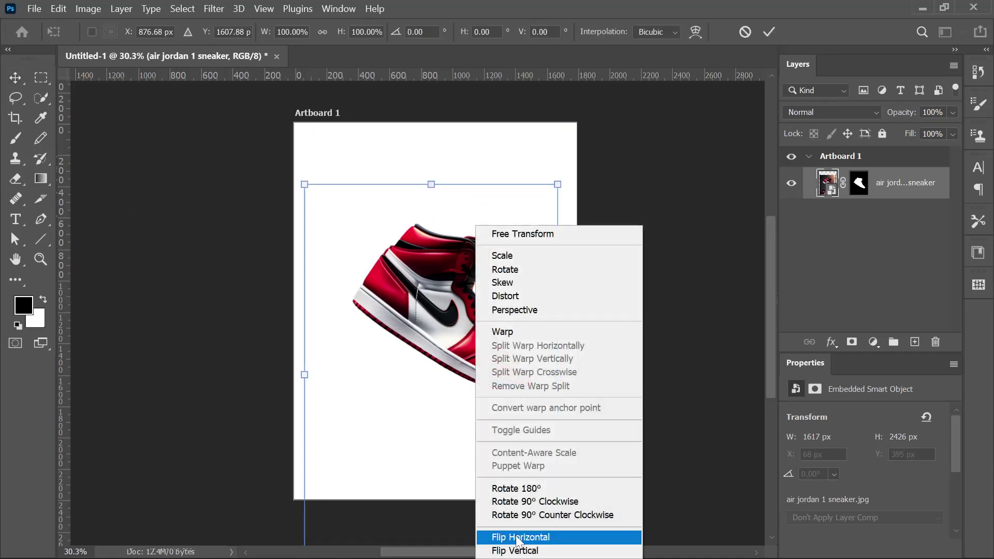
pyautogui.click(521, 537)
pyautogui.scroll(-1, 542, 210)
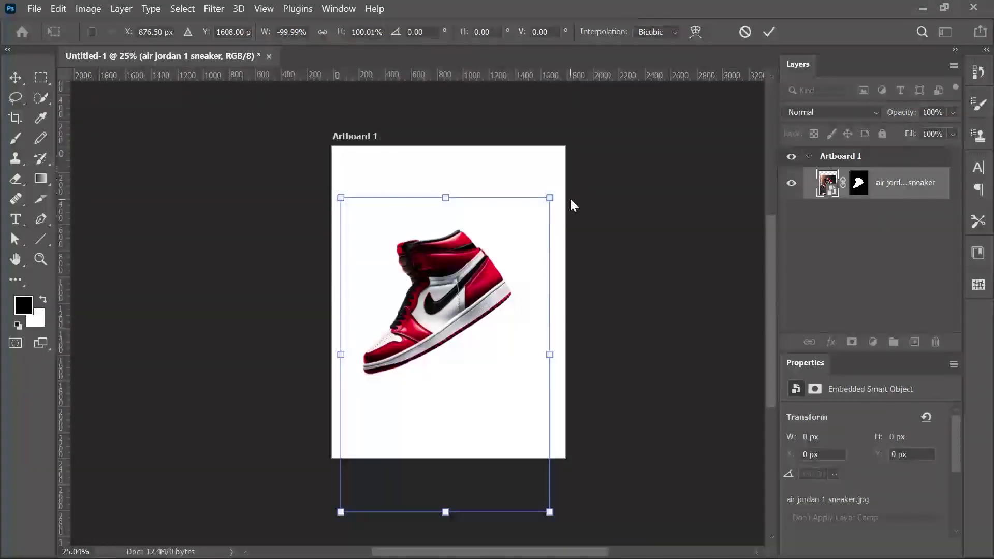
pyautogui.moveTo(568, 190); pyautogui.dragTo(564, 231)
pyautogui.moveTo(446, 298); pyautogui.dragTo(478, 291)
pyautogui.click(770, 32)
# Add a black (000000) Solid Color fill layer and place it beneath the sneaker layer
pyautogui.scroll(2, 504, 224)
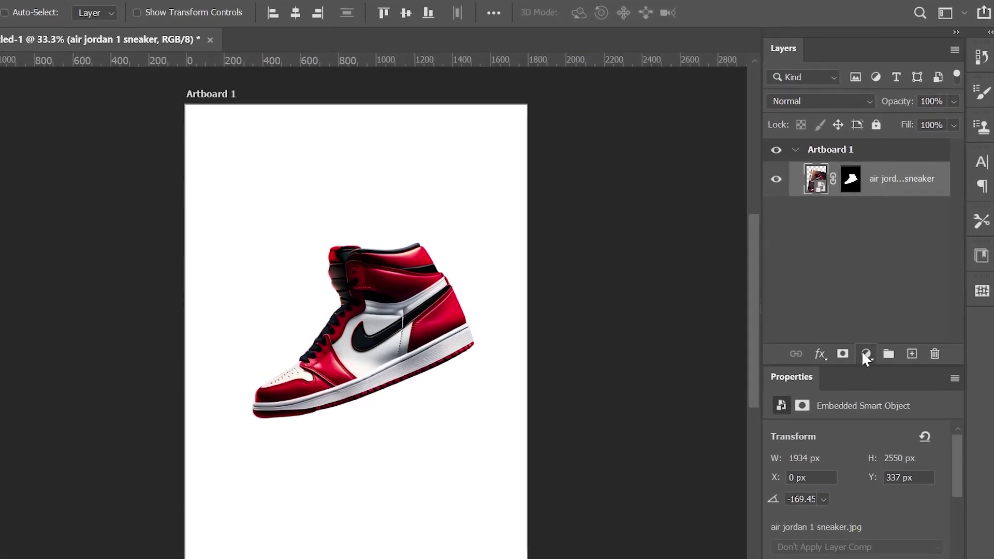
pyautogui.click(862, 353)
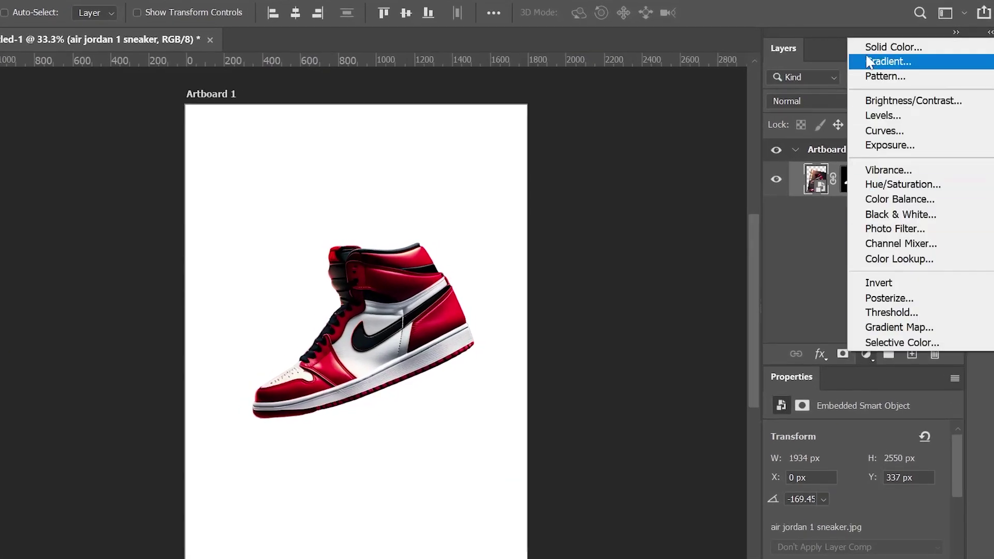
pyautogui.click(865, 51)
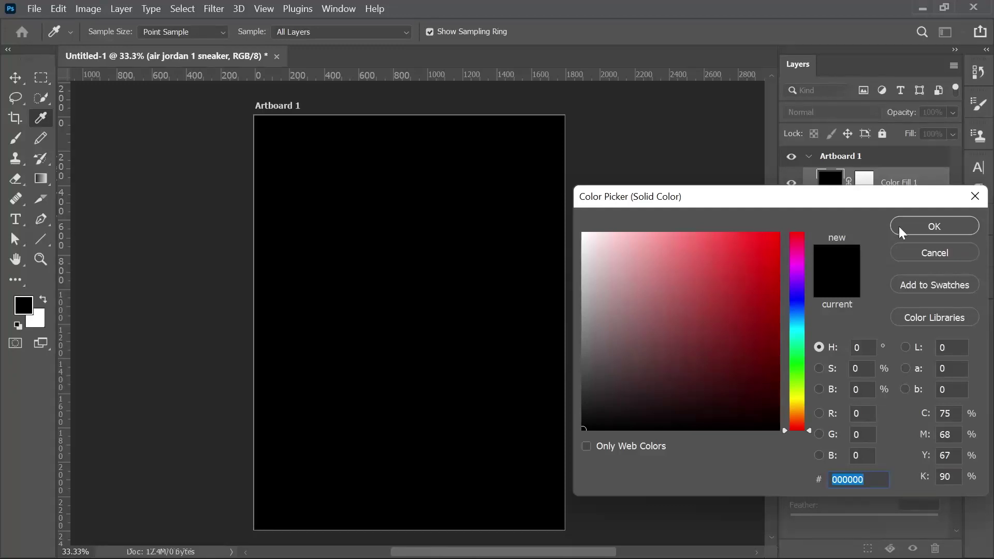
pyautogui.click(934, 226)
pyautogui.moveTo(886, 184); pyautogui.dragTo(881, 214)
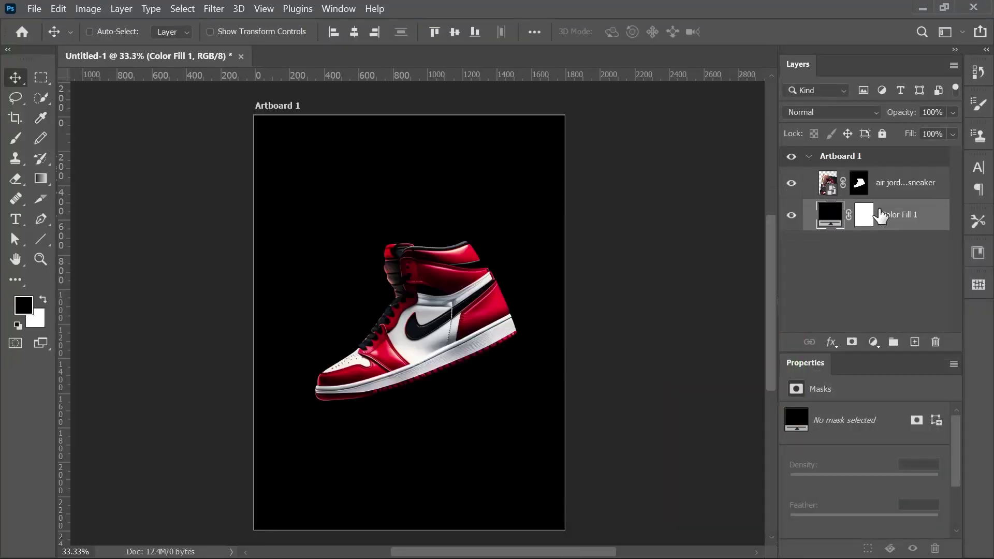
# Embed the image paper texture by freeject.net 7 above the color fill and enlarge it to cover the whole artboard
pyautogui.click(34, 8)
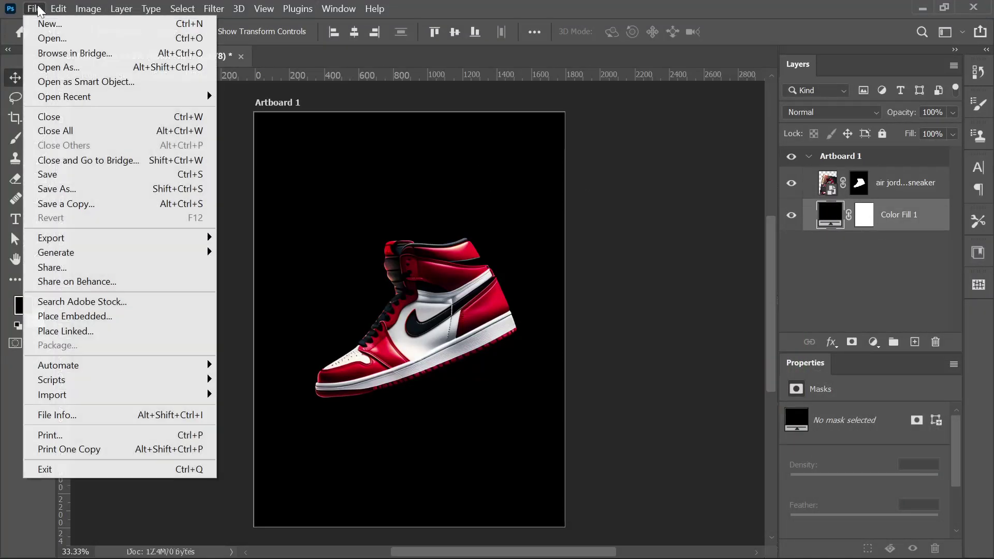
pyautogui.click(96, 317)
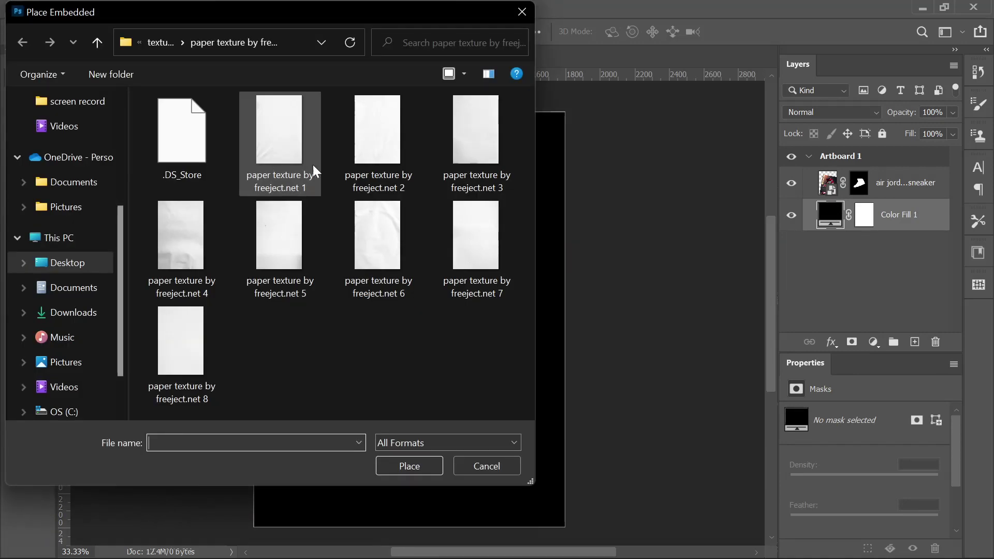
pyautogui.doubleClick(476, 224)
pyautogui.moveTo(548, 526); pyautogui.dragTo(577, 539)
pyautogui.click(770, 31)
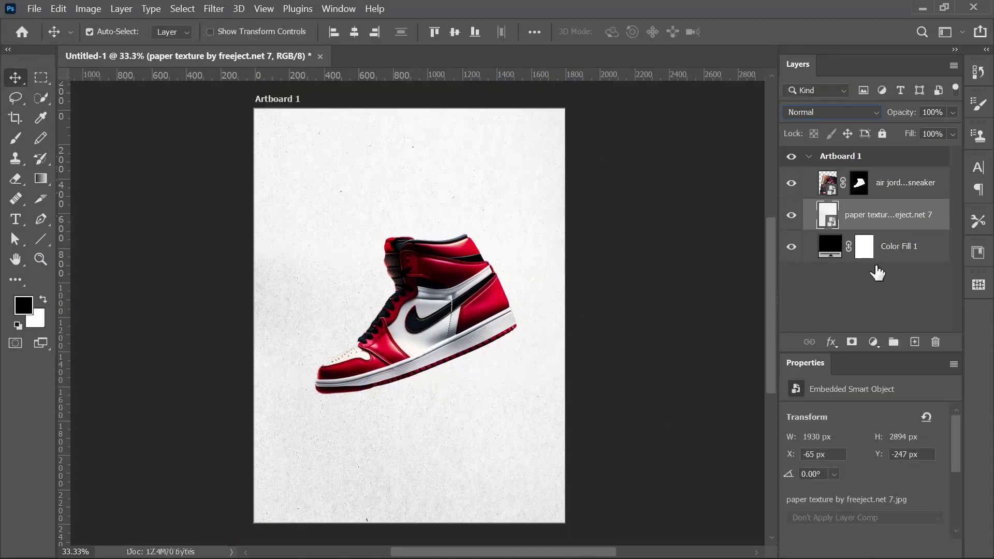
# Invert the paper texture layer and reduce its opacity to 48%
pyautogui.hotkey('ctrl', 'i')
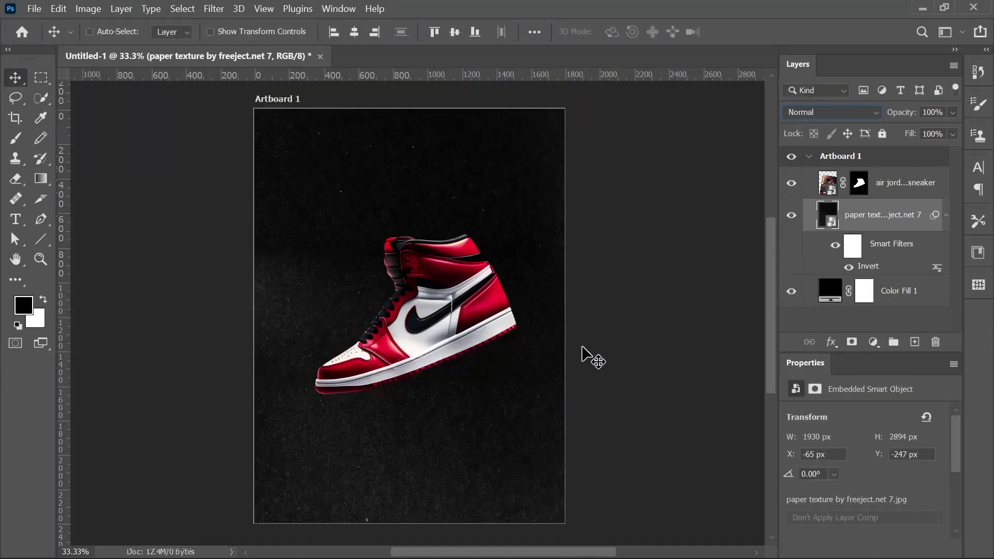
pyautogui.moveTo(588, 355); pyautogui.dragTo(536, 347)
pyautogui.click(952, 113)
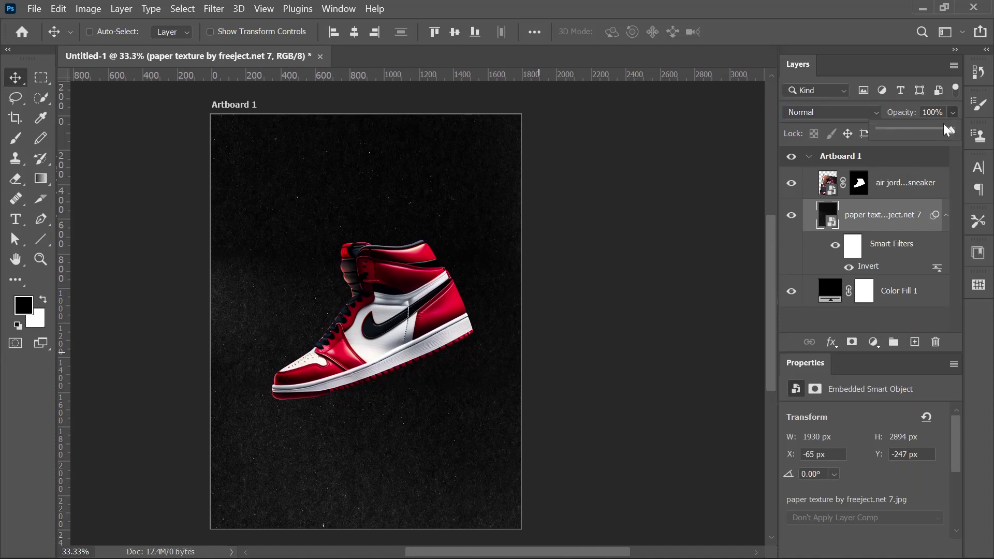
pyautogui.moveTo(954, 130); pyautogui.dragTo(914, 133)
# Set up the Rectangle tool with no stroke and a red fill (cd012a) sampled from the sneaker's heel
pyautogui.hscroll(-2, 759, 226)
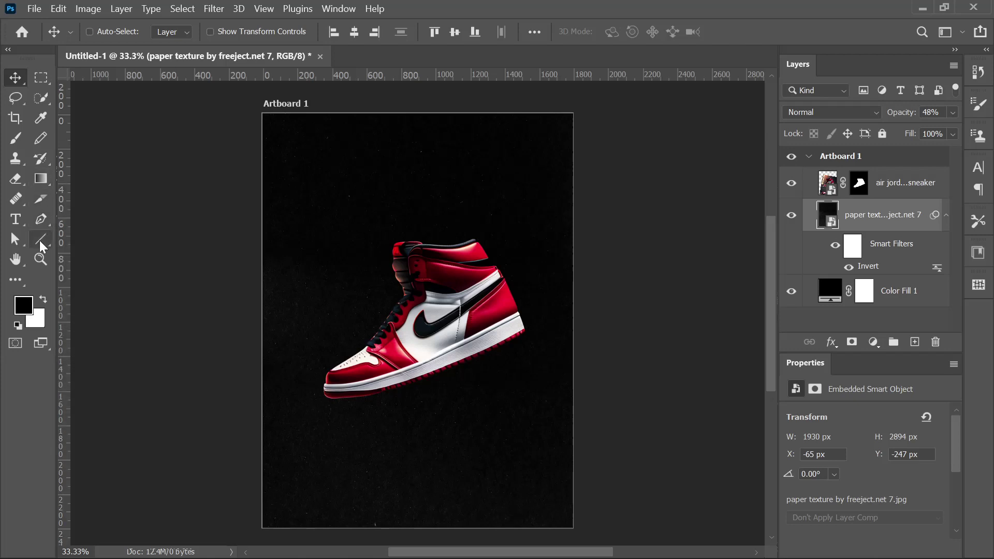
pyautogui.click(41, 239)
pyautogui.click(159, 137)
pyautogui.hotkey('shift', 'u')
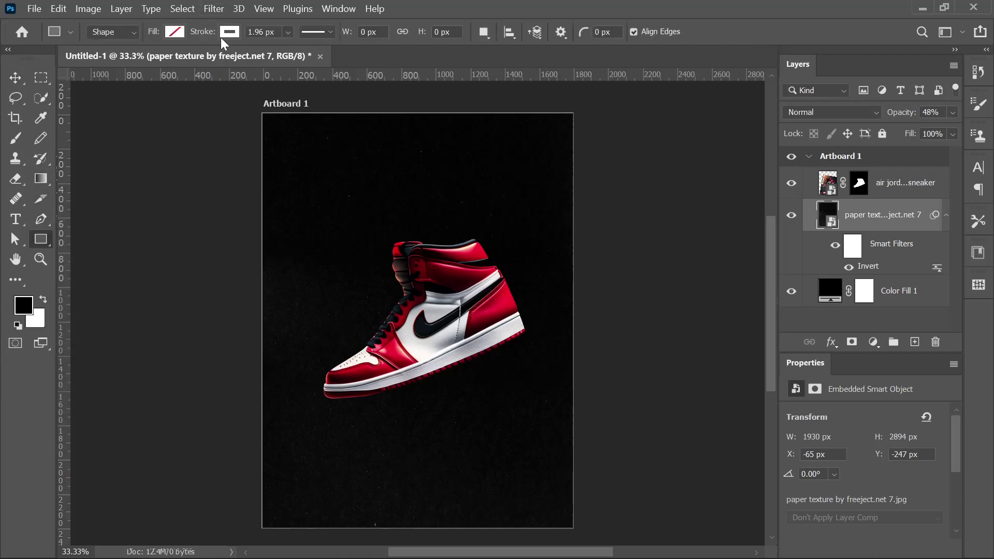
pyautogui.click(229, 32)
pyautogui.click(142, 62)
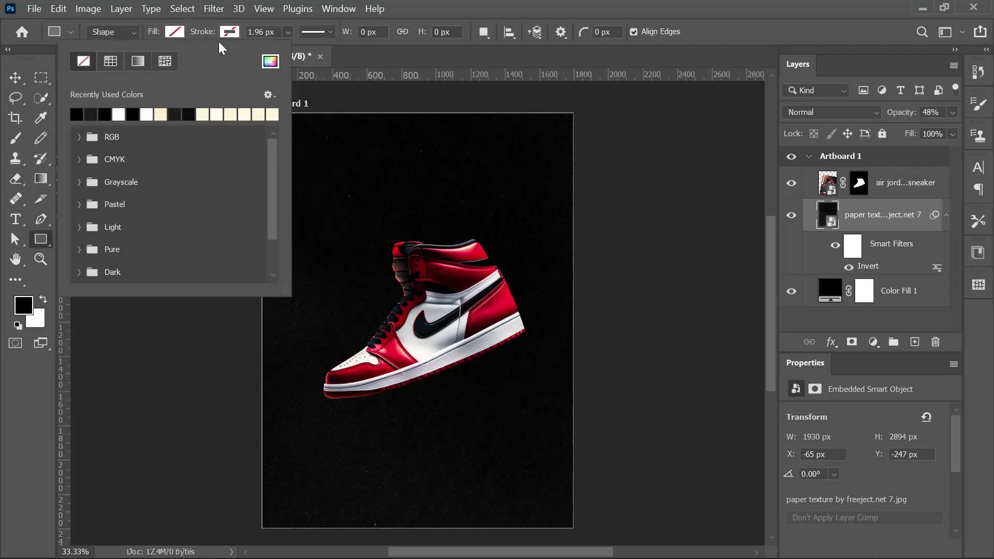
pyautogui.click(270, 63)
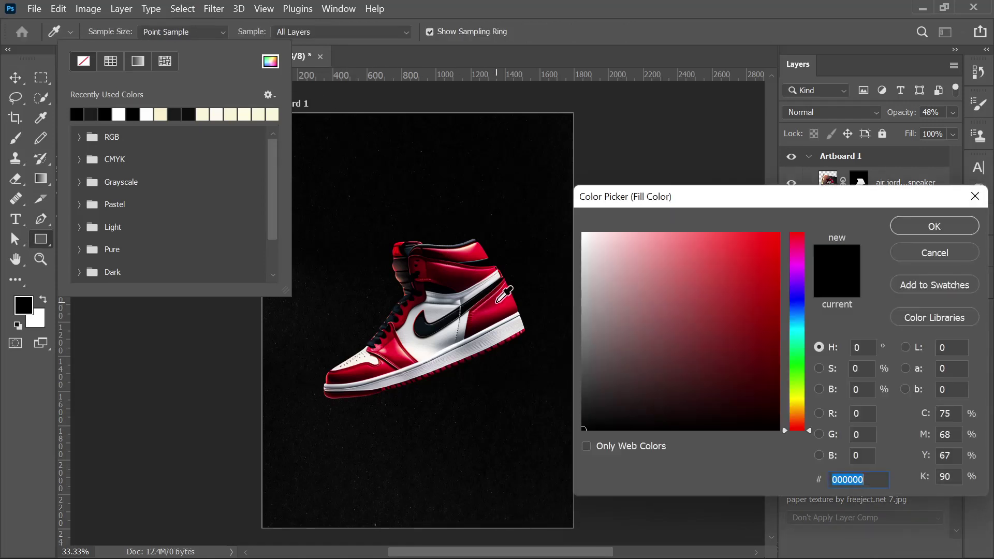
pyautogui.click(500, 299)
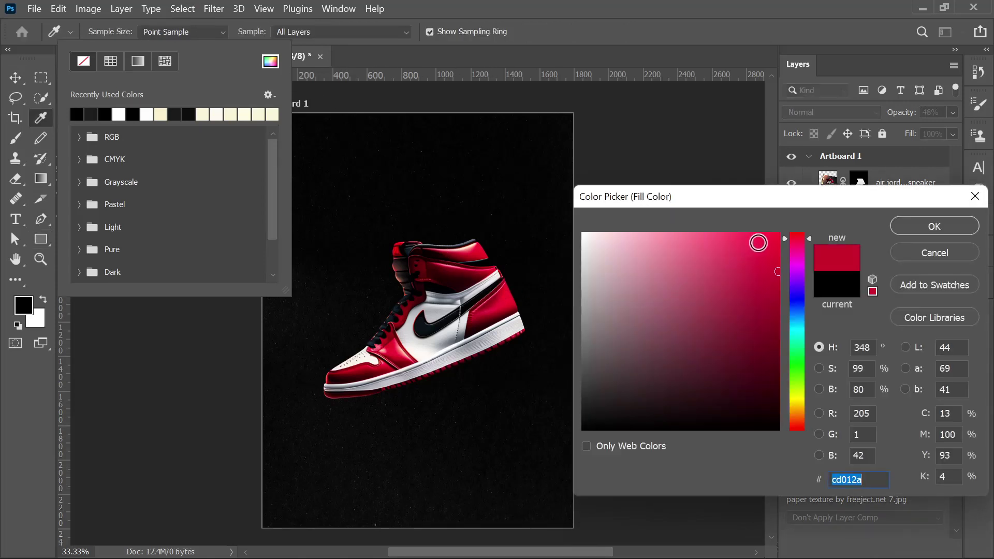
pyautogui.click(900, 228)
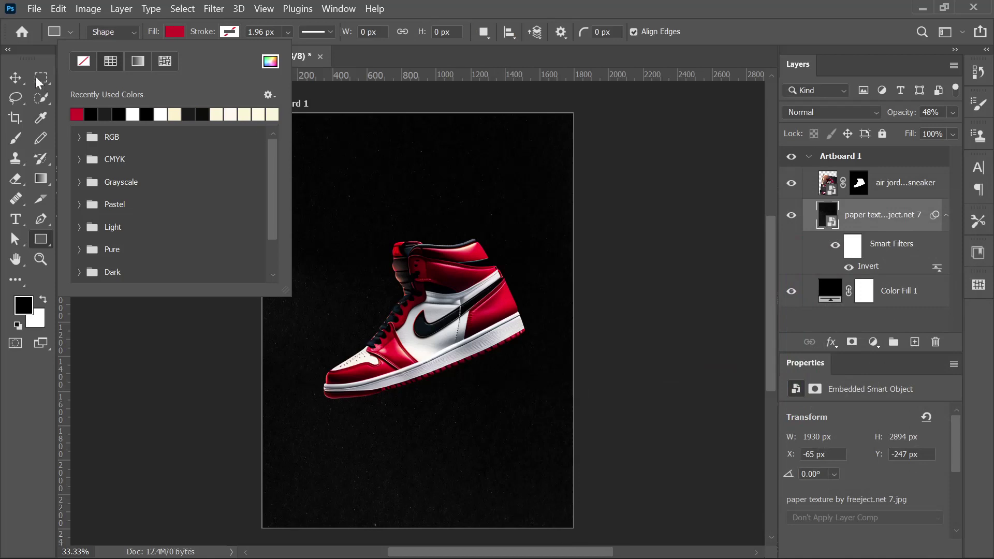
pyautogui.click(295, 235)
# Draw a vertical red rectangle, about 474 by 1591 px, from the artboard's top behind the toe, and place a copy beneath the heel
pyautogui.moveTo(306, 104); pyautogui.dragTo(414, 362)
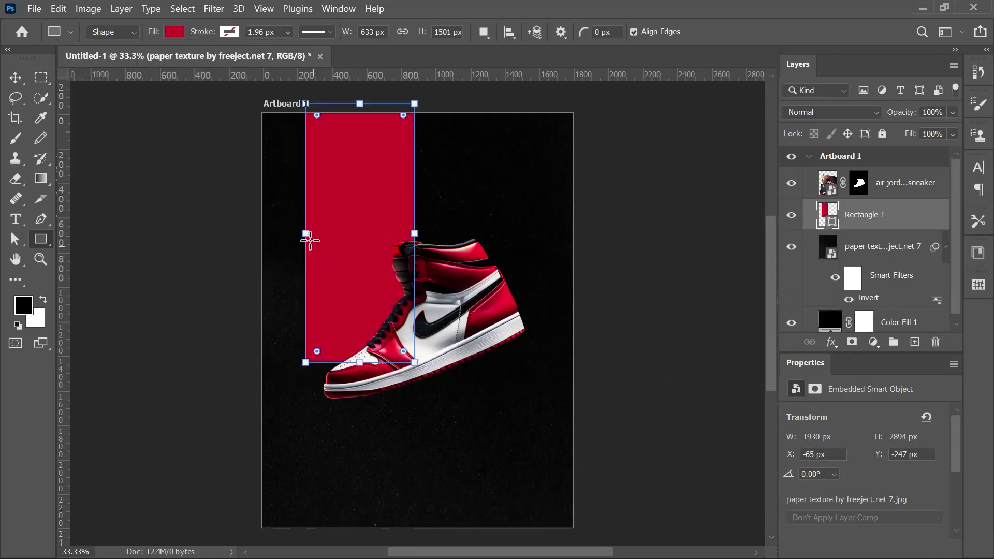
pyautogui.moveTo(306, 234); pyautogui.dragTo(334, 233)
pyautogui.moveTo(377, 365); pyautogui.dragTo(373, 377)
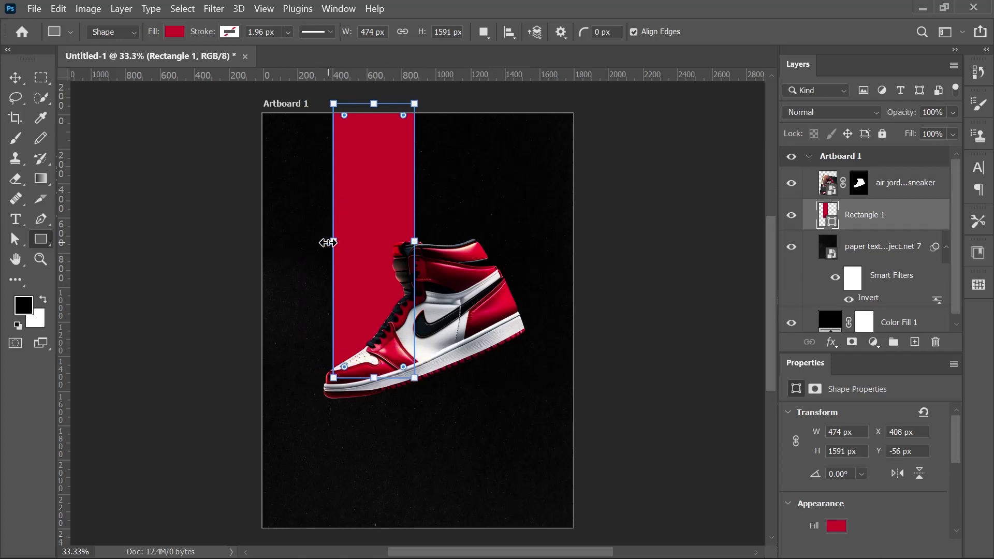
pyautogui.click(15, 77)
pyautogui.moveTo(381, 281); pyautogui.dragTo(489, 506)
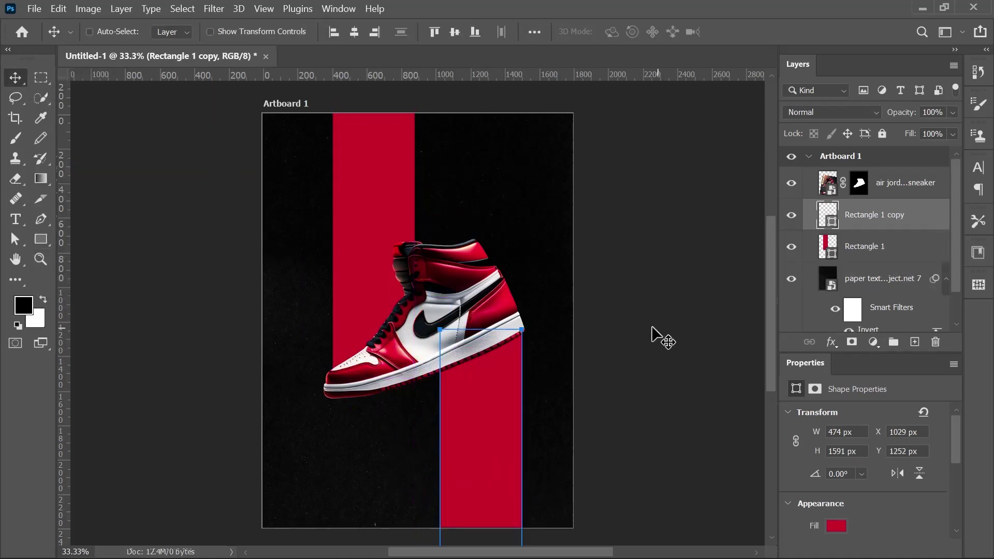
# Add a Hue/Saturation adjustment layer above the sneaker layer and clip it to the sneaker
pyautogui.click(903, 185)
pyautogui.hscroll(2, 564, 339)
pyautogui.scroll(1, 511, 384)
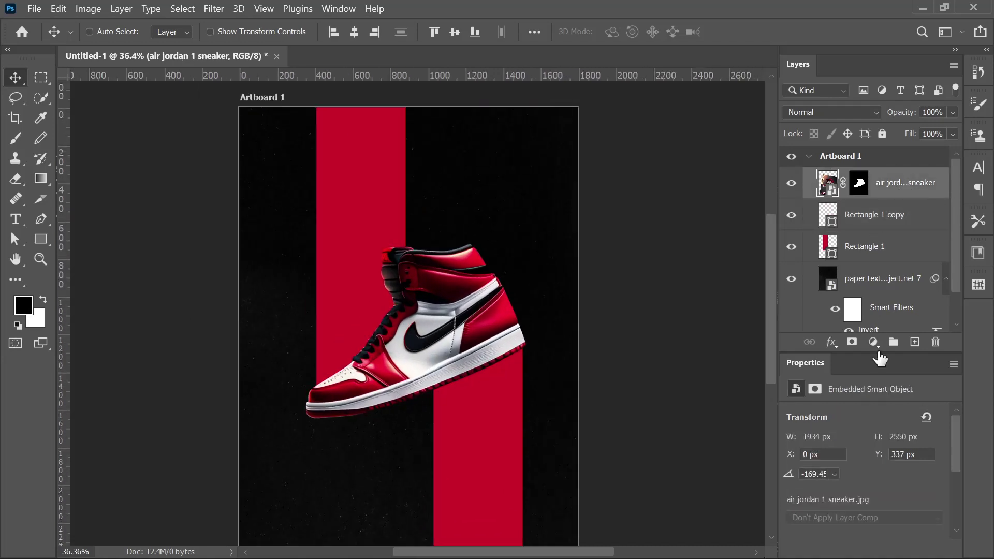
pyautogui.click(873, 341)
pyautogui.click(907, 194)
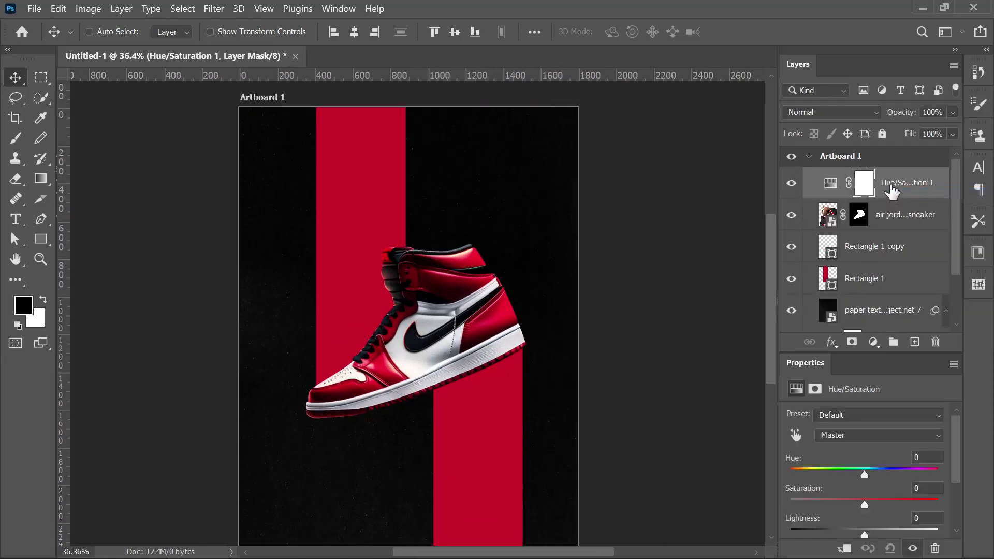
pyautogui.click(826, 186)
pyautogui.rightClick(917, 181)
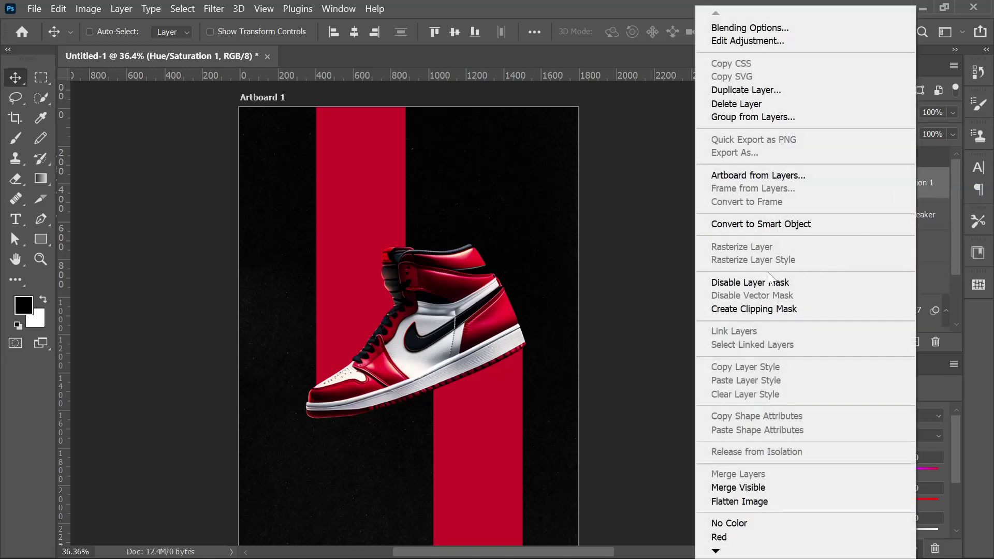
pyautogui.click(765, 307)
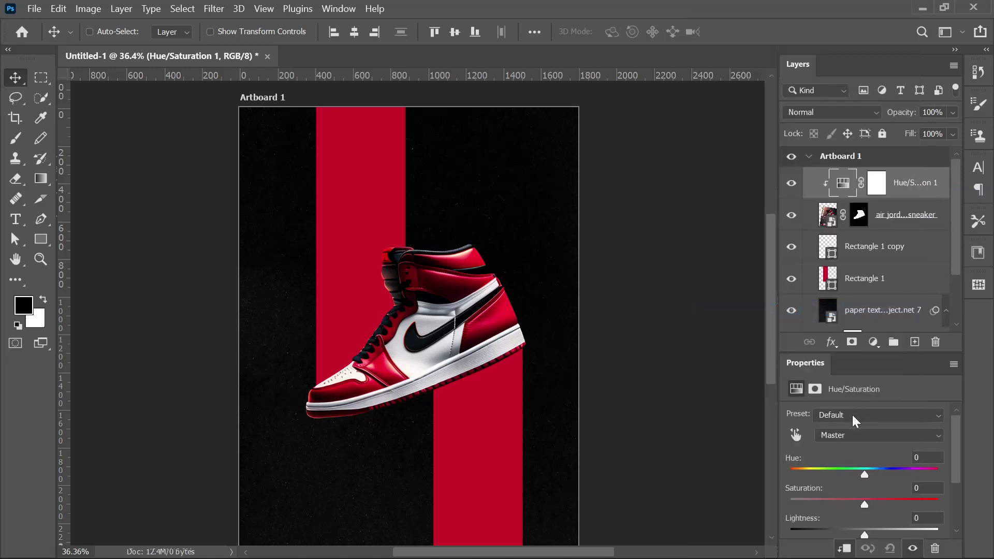
# Desaturate the sneaker's Yellows to -100 and raise their lightness to +81 in the Hue/Saturation adjustment
pyautogui.scroll(-2, 845, 445)
pyautogui.scroll(2, 844, 448)
pyautogui.moveTo(850, 355); pyautogui.dragTo(852, 294)
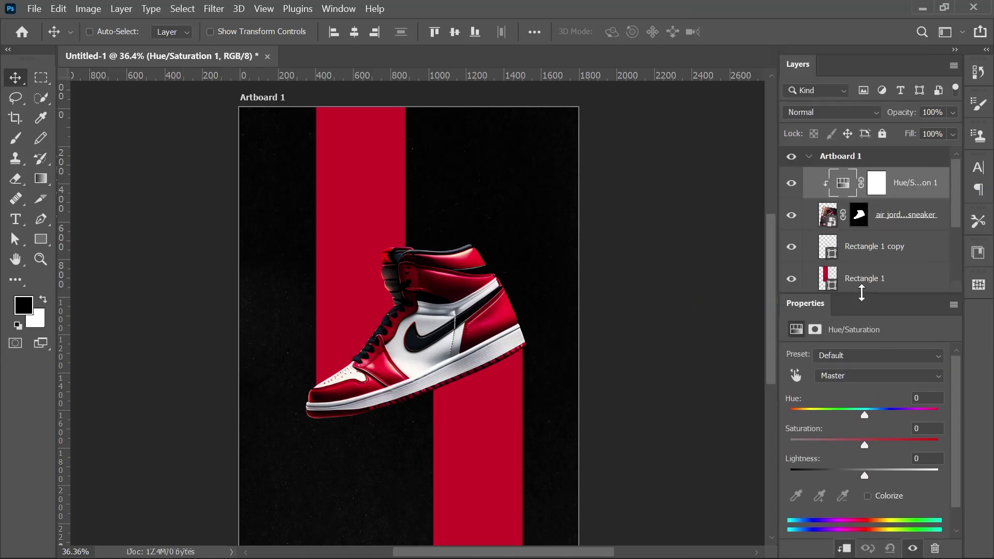
pyautogui.click(850, 374)
pyautogui.click(851, 401)
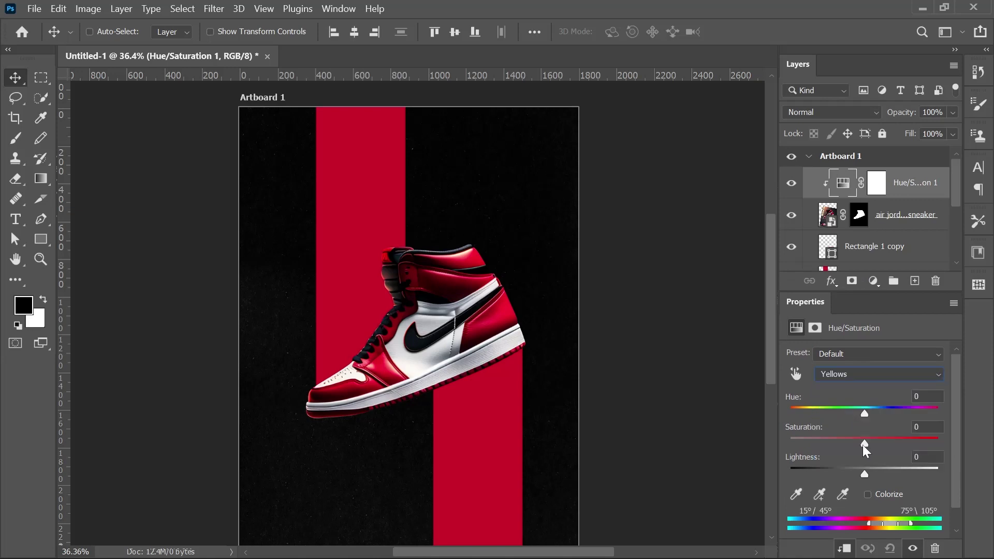
pyautogui.moveTo(864, 444); pyautogui.dragTo(830, 444)
pyautogui.moveTo(864, 472); pyautogui.dragTo(924, 472)
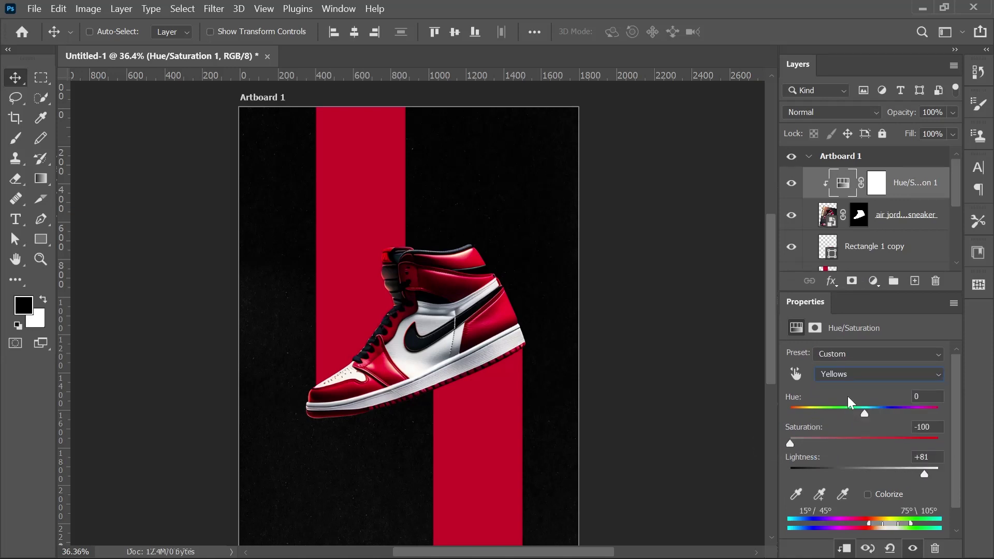
# Shift the hue of the sneaker's Reds slightly and raise their lightness in the same adjustment
pyautogui.click(845, 374)
pyautogui.click(832, 393)
pyautogui.moveTo(861, 416); pyautogui.dragTo(862, 415)
pyautogui.moveTo(864, 473)
pyautogui.mouseDown()
pyautogui.moveTo(876, 473)
pyautogui.moveTo(883, 438)
pyautogui.moveTo(864, 414)
pyautogui.moveTo(883, 473)
pyautogui.mouseUp()
# Set the Cyans' saturation to -100, and the Blues' saturation to -100 with lightness +82
pyautogui.click(849, 374)
pyautogui.click(829, 435)
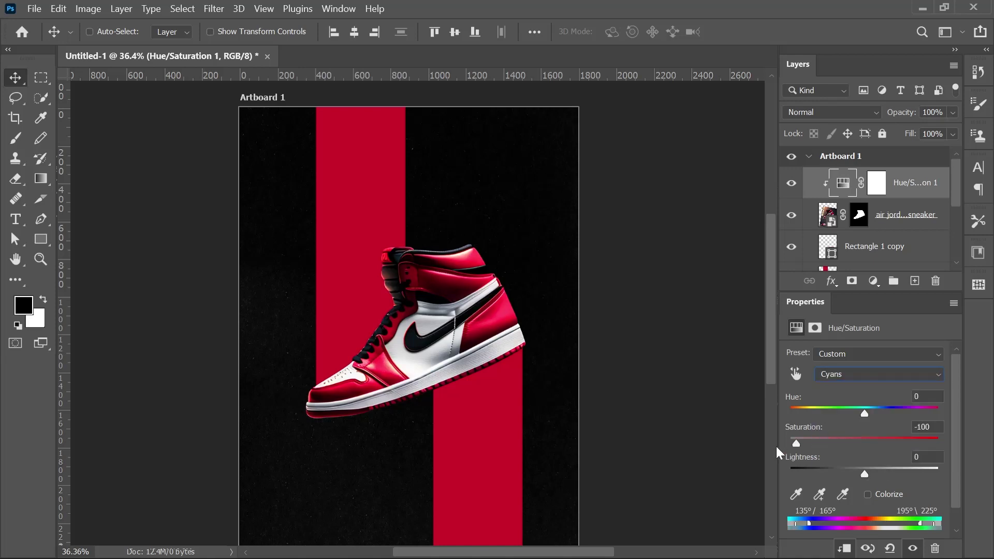
pyautogui.click(880, 374)
pyautogui.click(849, 453)
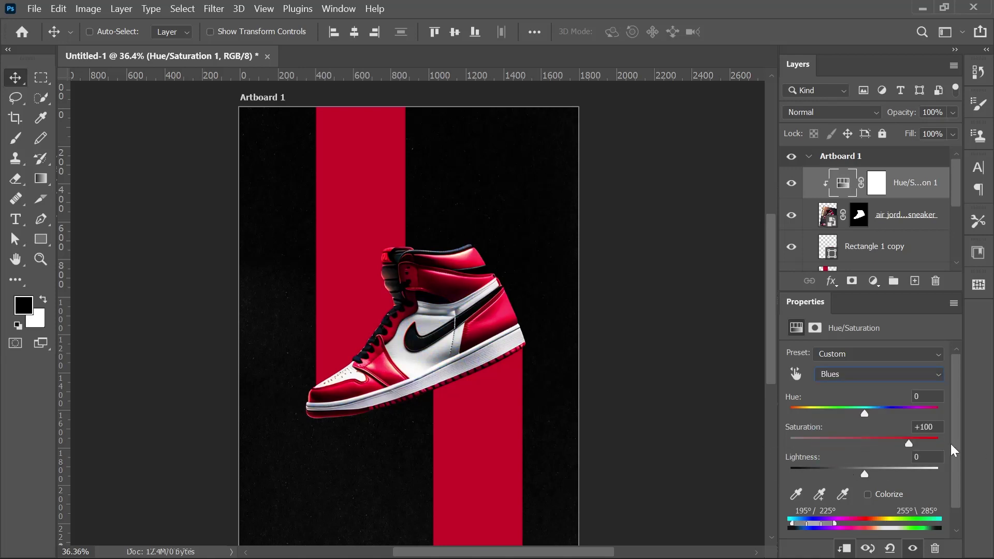
pyautogui.moveTo(951, 479); pyautogui.dragTo(926, 475)
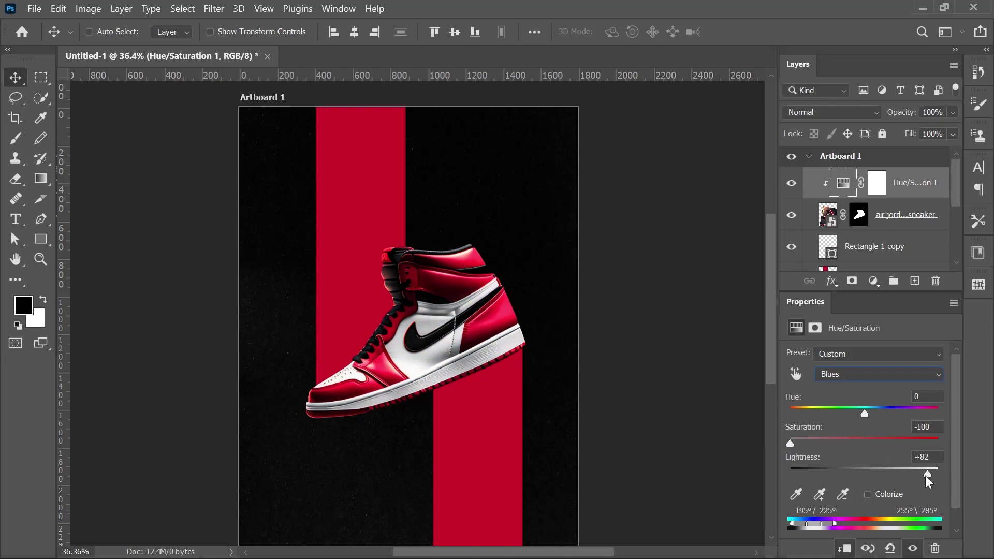
pyautogui.click(846, 185)
pyautogui.scroll(-2, 676, 227)
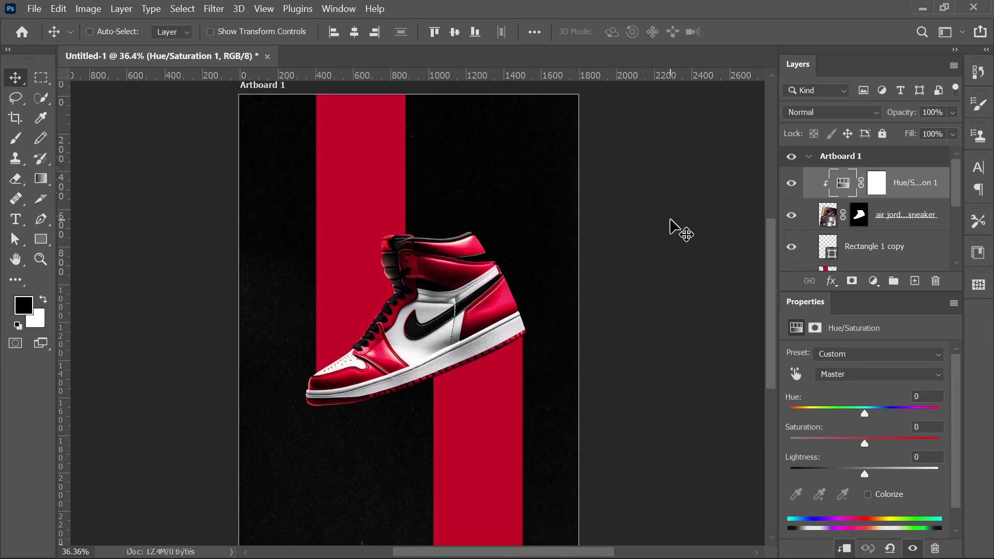
# Add a Drop Shadow effect to the sneaker layer, keeping the artwork in view beside its settings
pyautogui.click(832, 218)
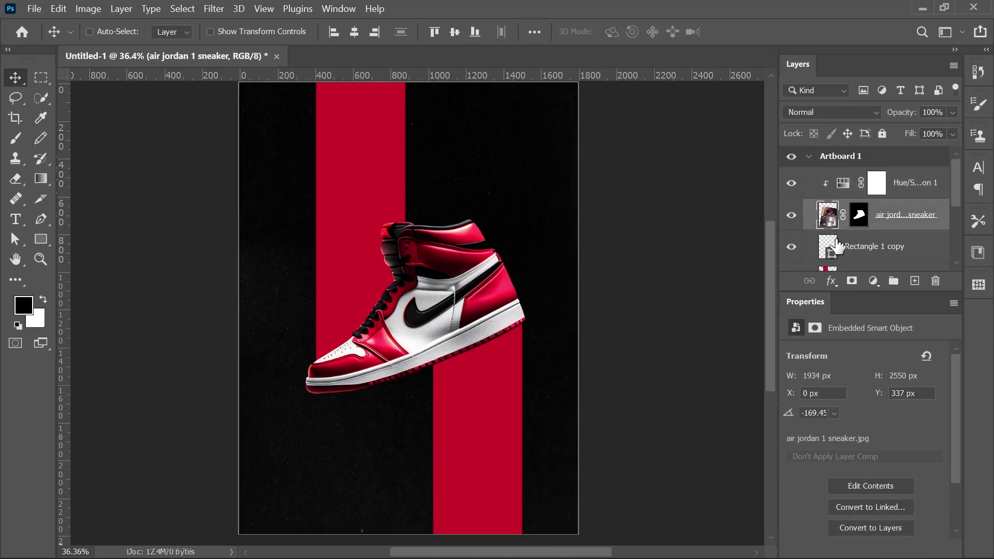
pyautogui.click(832, 281)
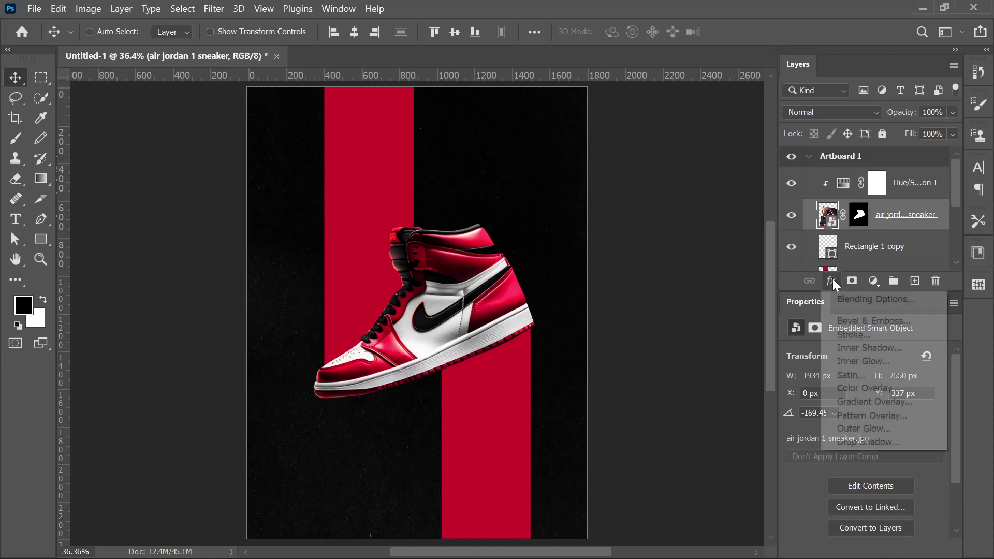
pyautogui.click(859, 444)
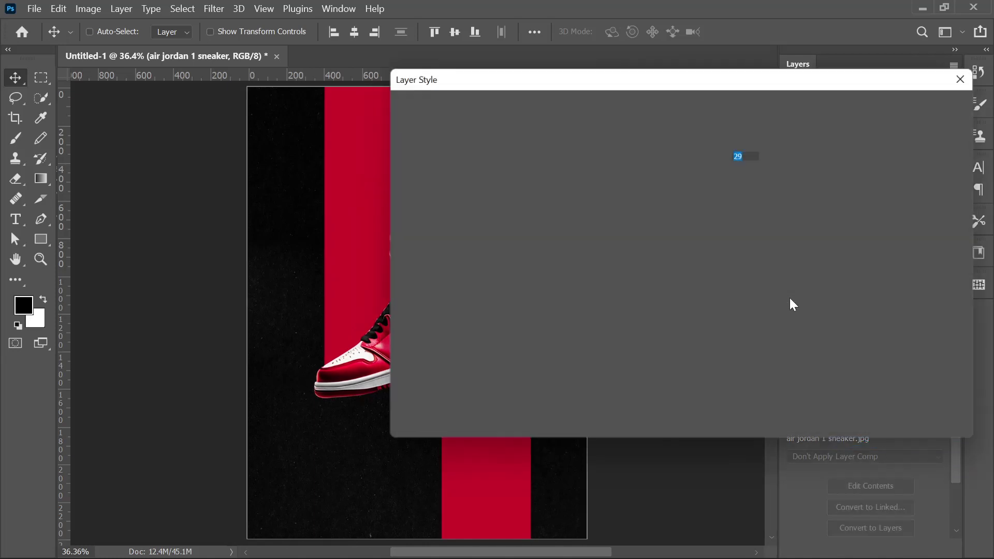
pyautogui.moveTo(679, 75); pyautogui.dragTo(635, 92)
pyautogui.click(609, 194)
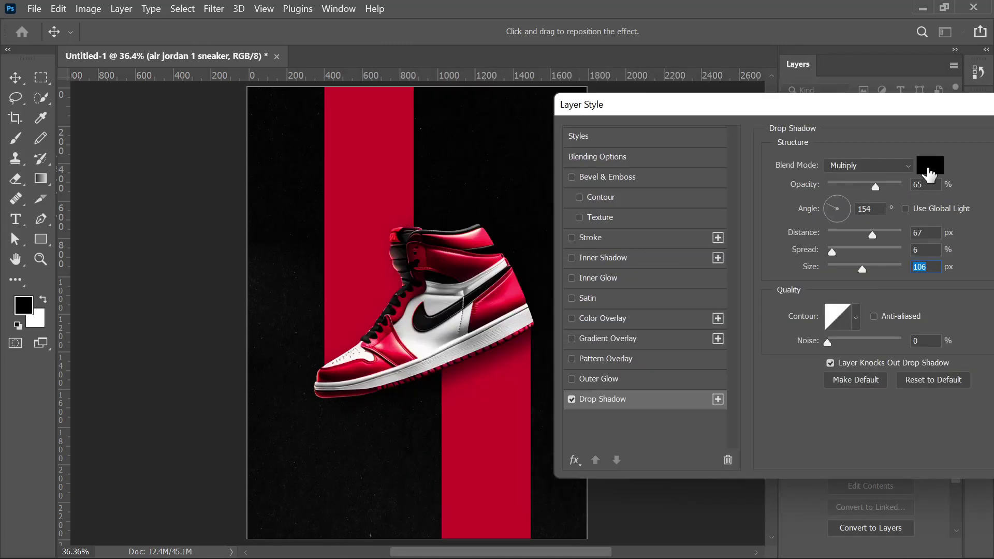
# Change the drop shadow's colour to a very dark red (130c0d)
pyautogui.click(930, 165)
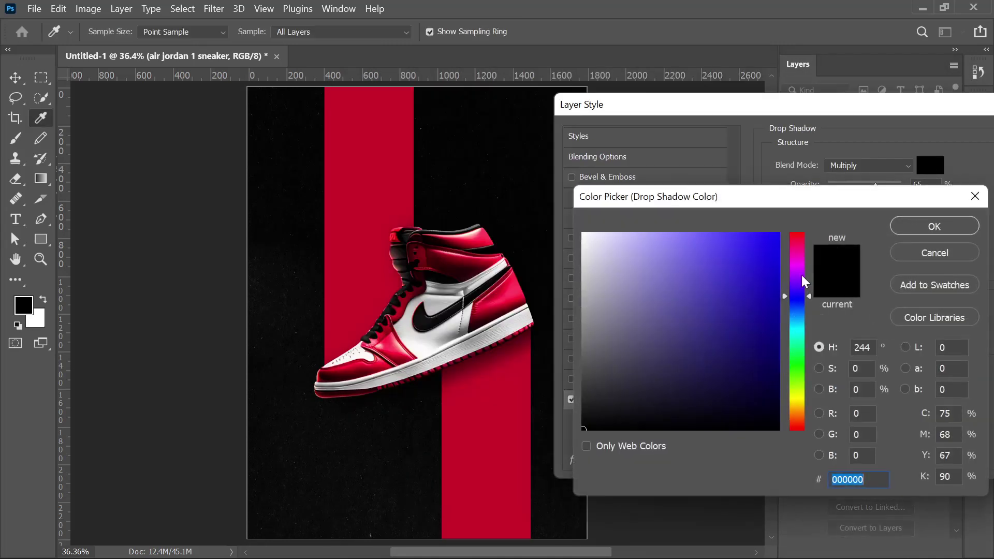
pyautogui.moveTo(800, 239); pyautogui.dragTo(800, 237)
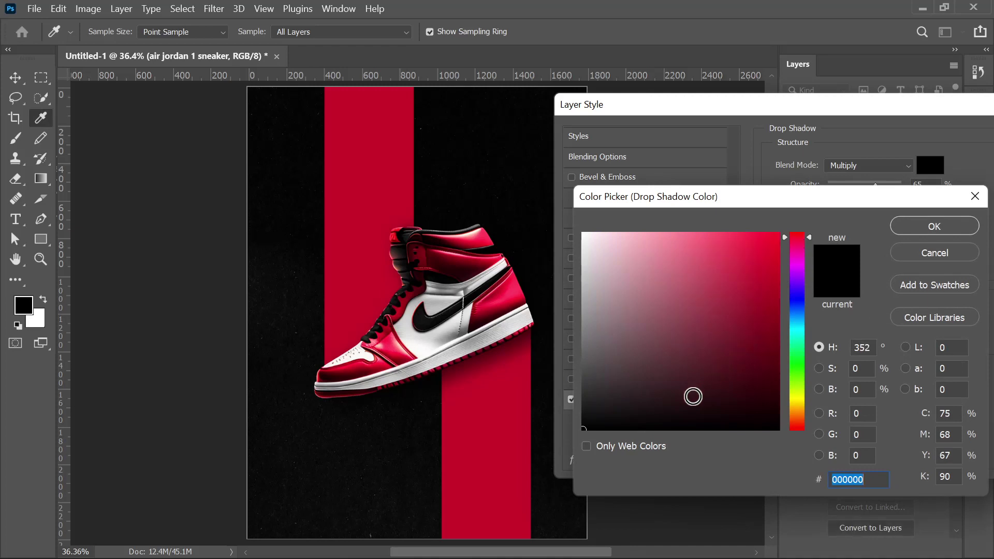
pyautogui.click(656, 411)
pyautogui.click(651, 416)
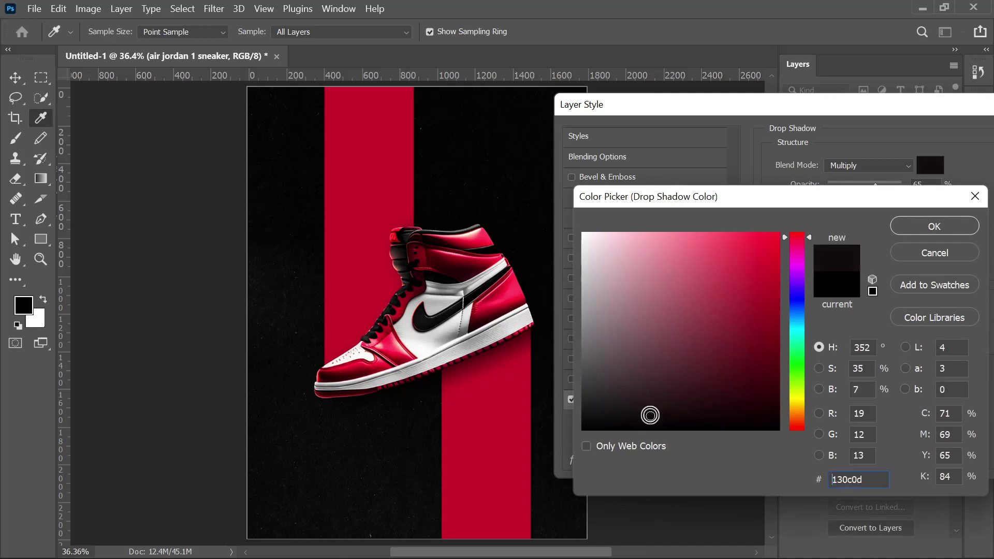
pyautogui.click(902, 234)
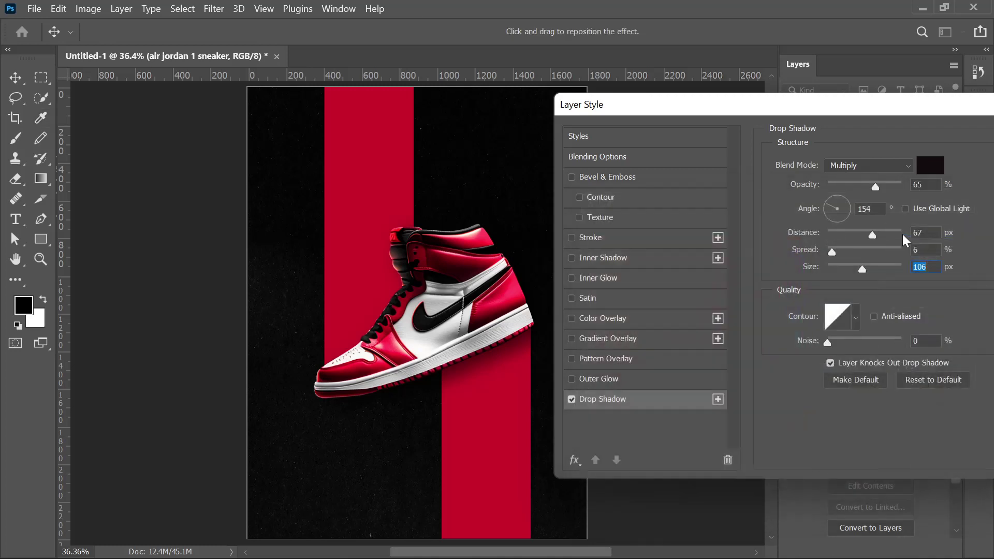
# Set the drop shadow's angle to 131°, distance to 124 px, size to 109 px and opacity to 49%
pyautogui.click(827, 197)
pyautogui.moveTo(875, 186); pyautogui.dragTo(880, 186)
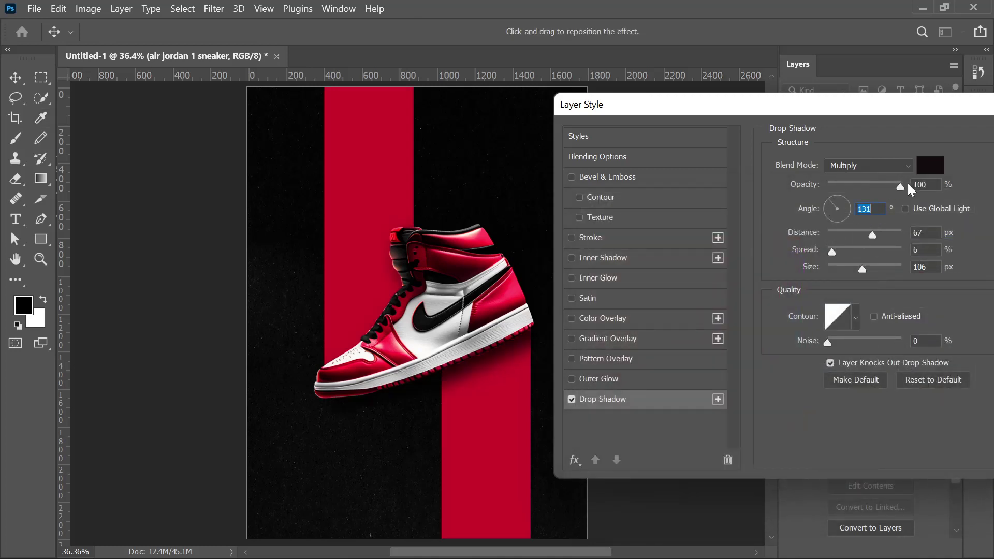
pyautogui.click(893, 234)
pyautogui.click(867, 185)
pyautogui.click(861, 265)
pyautogui.click(848, 267)
pyautogui.click(879, 233)
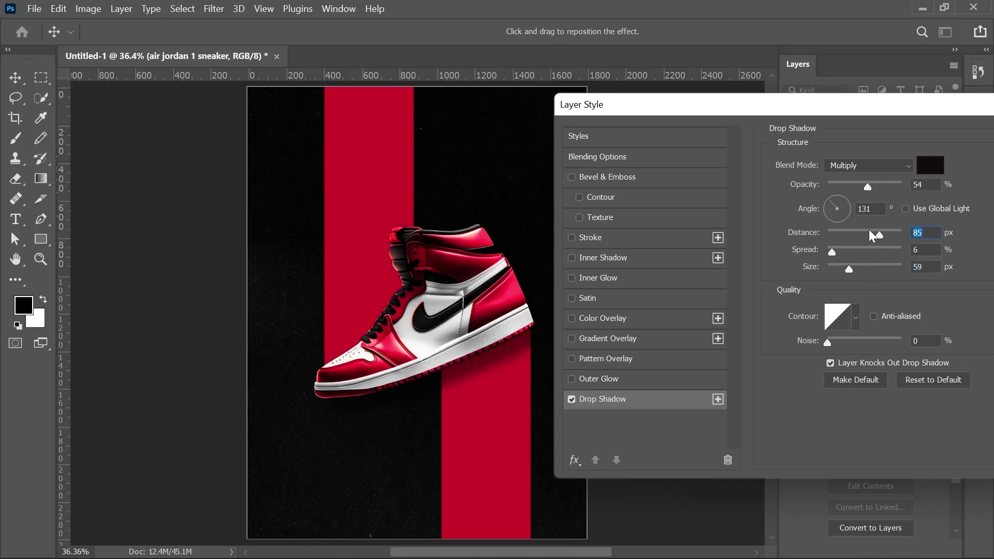
pyautogui.click(887, 233)
pyautogui.click(865, 267)
pyautogui.click(871, 234)
pyautogui.click(862, 268)
pyautogui.moveTo(883, 234); pyautogui.dragTo(887, 237)
pyautogui.click(887, 237)
pyautogui.click(877, 184)
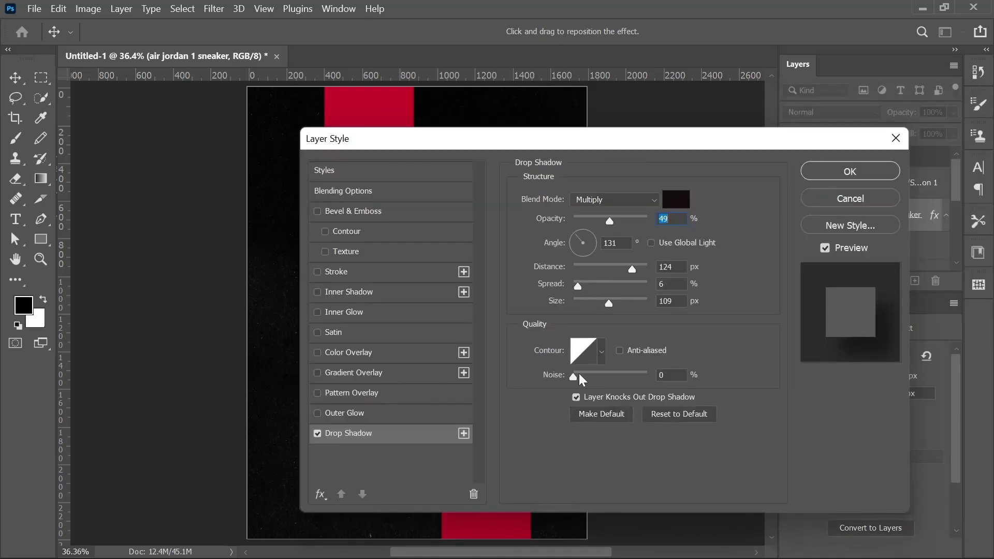
# Refine the drop shadow to 15% noise, 58% opacity, 98 px distance, 2% spread and 106 px size, and apply it
pyautogui.click(879, 335)
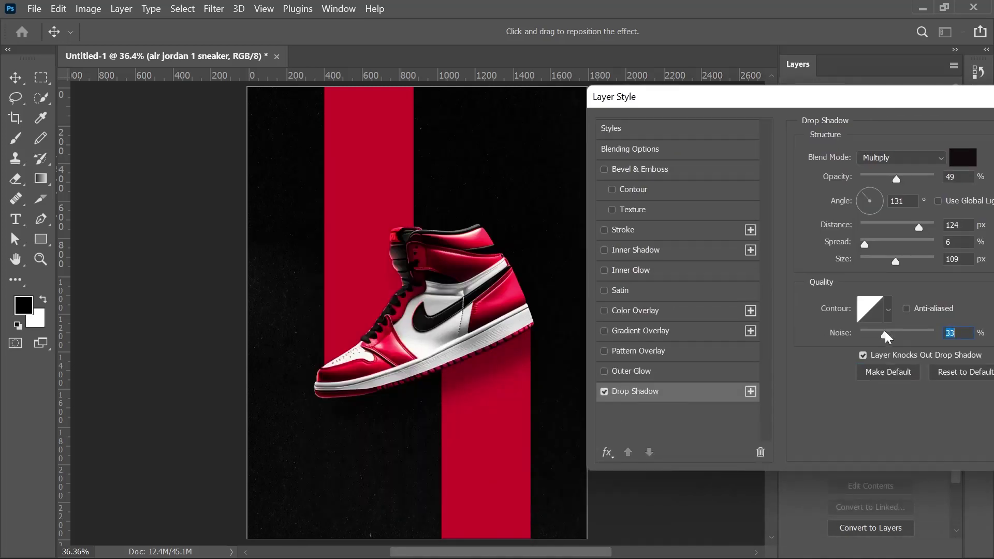
pyautogui.moveTo(885, 336); pyautogui.dragTo(875, 334)
pyautogui.click(907, 178)
pyautogui.click(886, 242)
pyautogui.click(907, 226)
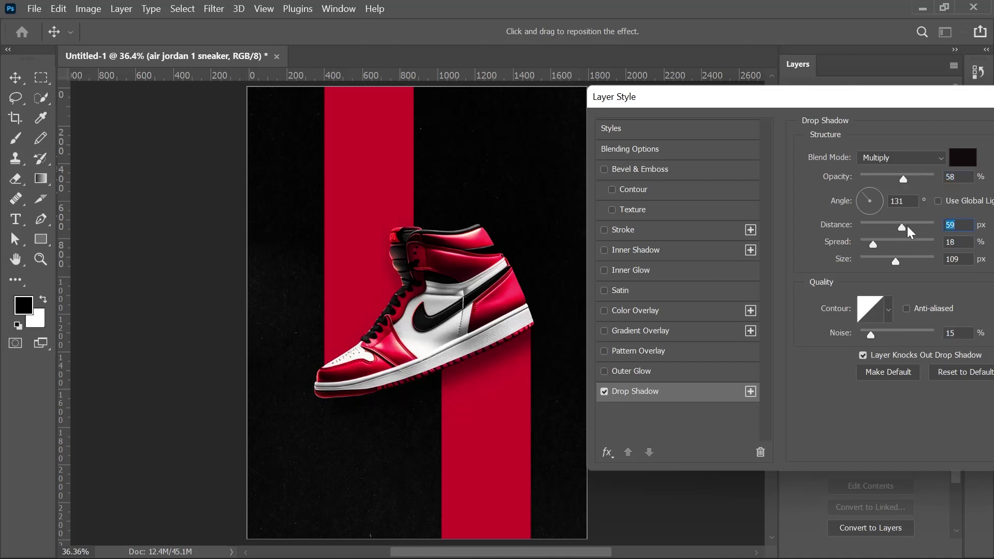
pyautogui.moveTo(868, 242); pyautogui.dragTo(865, 241)
pyautogui.moveTo(935, 101); pyautogui.dragTo(762, 148)
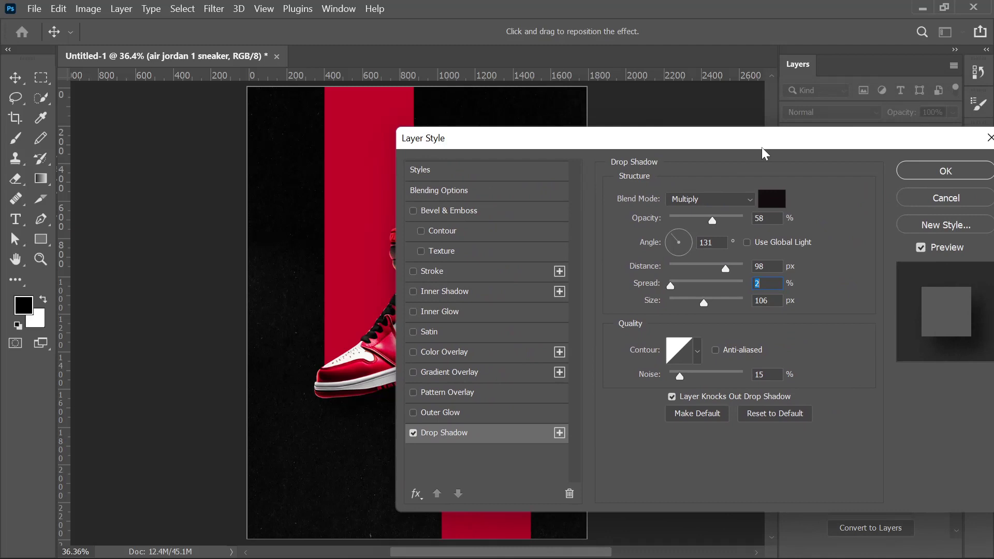
pyautogui.click(926, 174)
# Add a new layer clipped to the sneaker, directly above it, and set its blend mode to Multiply
pyautogui.scroll(1, 628, 389)
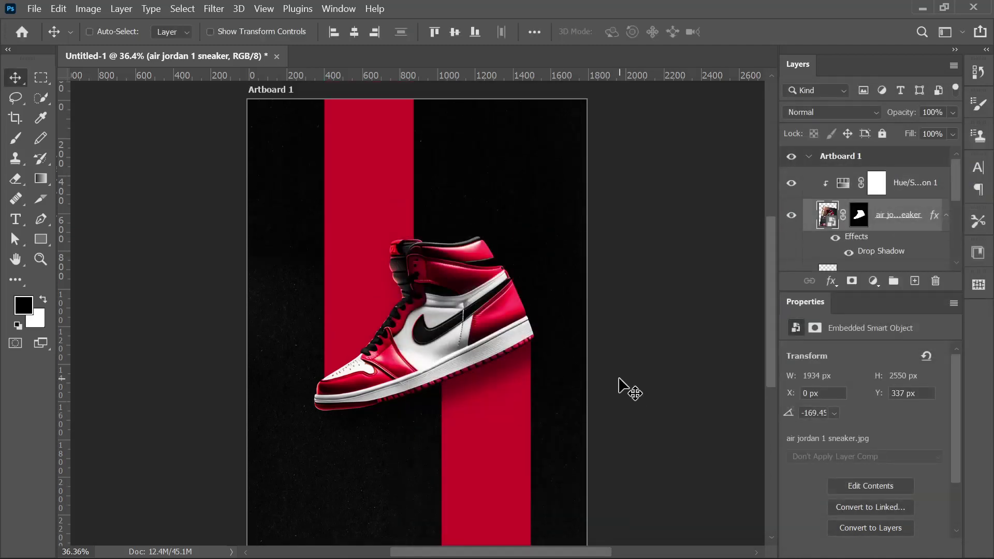
pyautogui.click(914, 281)
pyautogui.scroll(3, 461, 409)
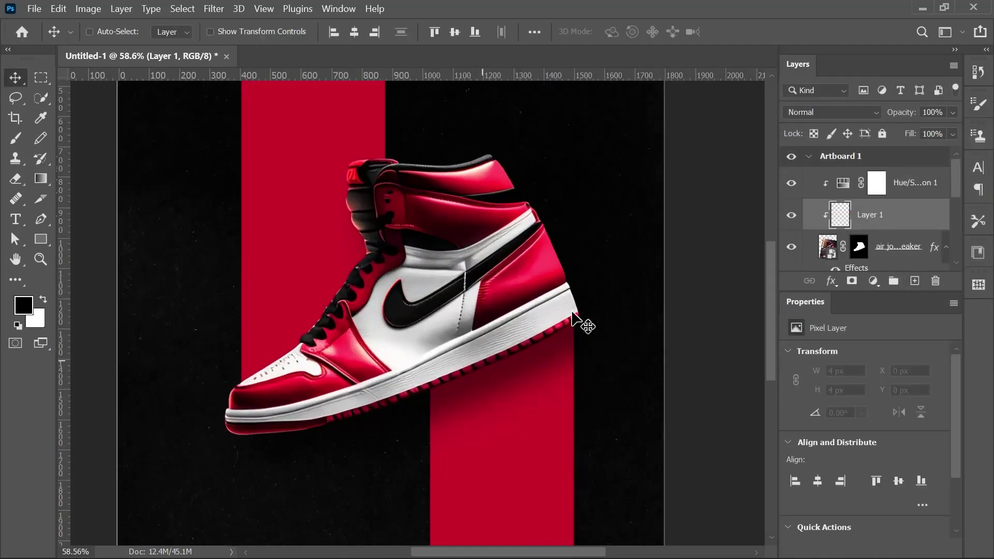
pyautogui.click(807, 113)
pyautogui.click(800, 171)
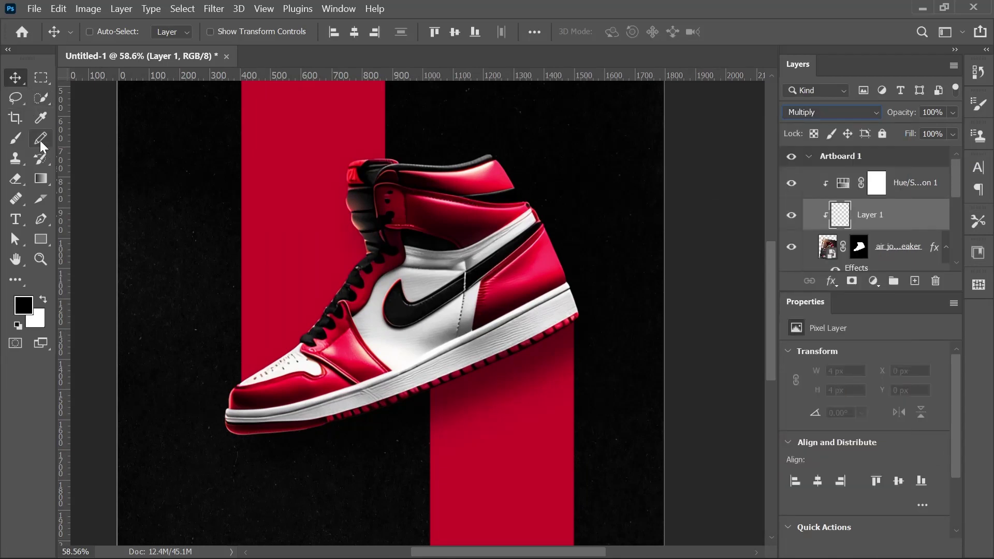
# Switch to the Brush tool with black paint and reduce the soft brush to 125 px
pyautogui.click(16, 138)
pyautogui.press('[')
pyautogui.press('[')
pyautogui.press('[')
pyautogui.press('[')
pyautogui.press('[')
pyautogui.press('[')
pyautogui.press('[')
pyautogui.press('[')
pyautogui.press('[')
pyautogui.press('[')
pyautogui.press('[')
pyautogui.press('[')
pyautogui.press('[')
pyautogui.press('[')
pyautogui.press('[')
pyautogui.press('[')
pyautogui.press('[')
pyautogui.press('[')
pyautogui.press('[')
pyautogui.press('[')
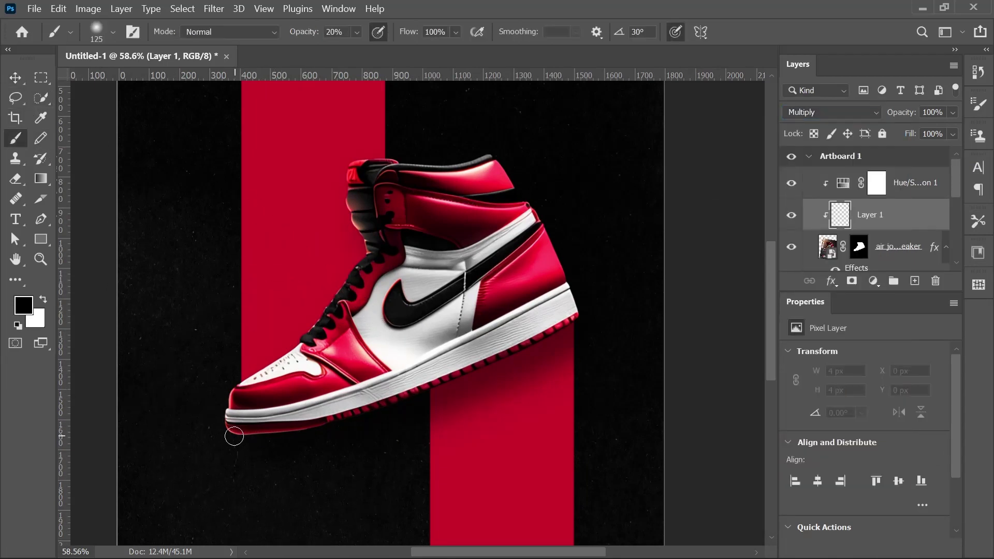
# Shade the sneaker's outsole in black from the toe to the lower red stripe with a 150 px brush at 50% opacity
pyautogui.press(']')
pyautogui.moveTo(242, 433)
pyautogui.mouseDown()
pyautogui.moveTo(283, 434)
pyautogui.moveTo(231, 435)
pyautogui.moveTo(333, 435)
pyautogui.mouseUp()
pyautogui.hotkey('ctrl', 'z')
pyautogui.press('5')
pyautogui.press('[')
pyautogui.press('[')
pyautogui.press('[')
pyautogui.press('[')
pyautogui.press('[')
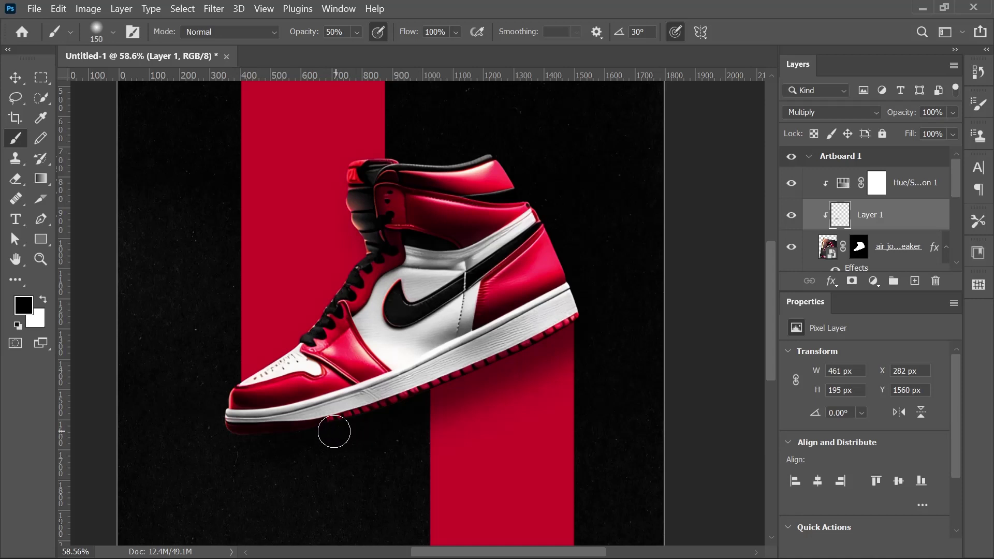
pyautogui.moveTo(377, 426); pyautogui.dragTo(450, 393)
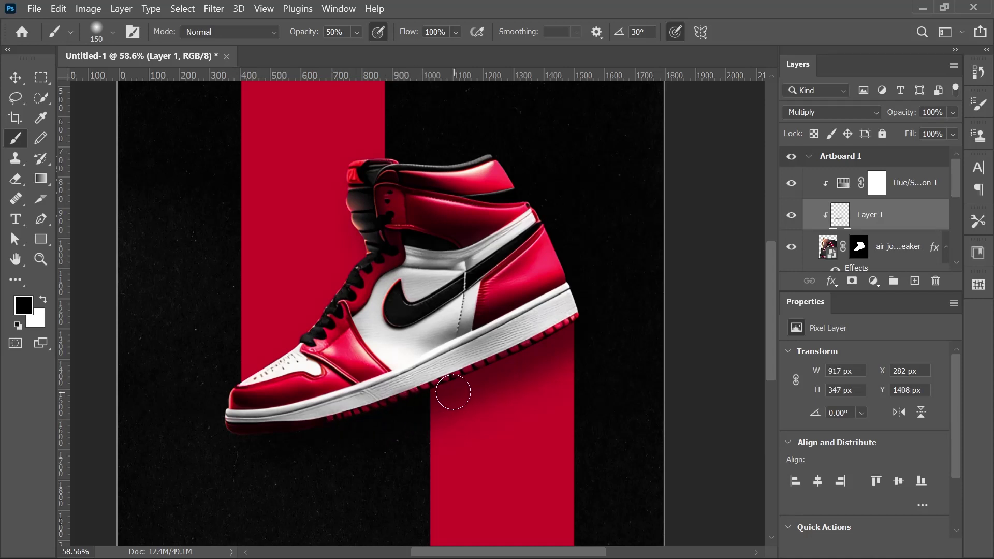
# Continue the black shading towards the sneaker's heel with the brush at 20% opacity and 41% flow
pyautogui.press('2')
pyautogui.hotkey('shift', '4')
pyautogui.hotkey('shift', '1')
pyautogui.scroll(-3, 450, 393)
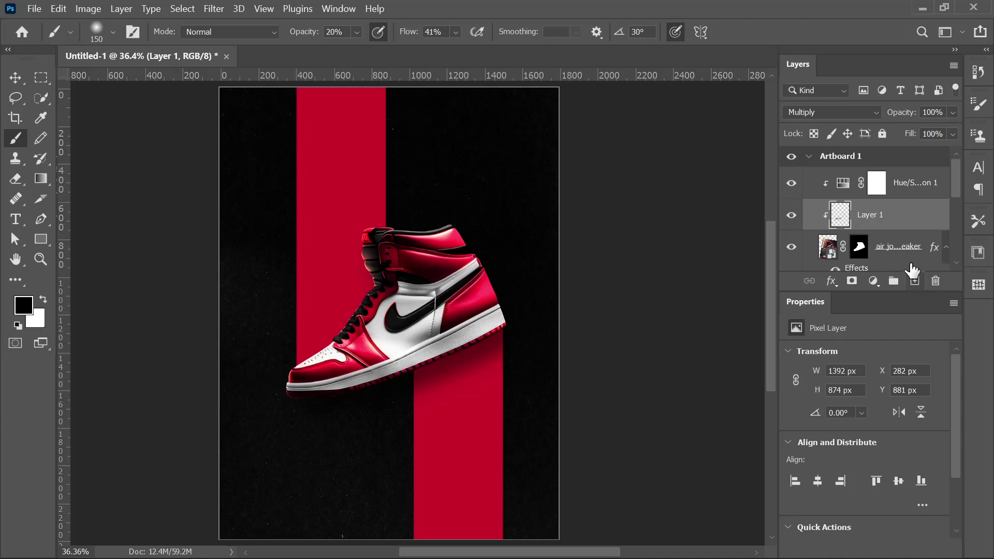
# Add another clipped layer above the shading layer and set its blend mode to Overlay
pyautogui.click(915, 281)
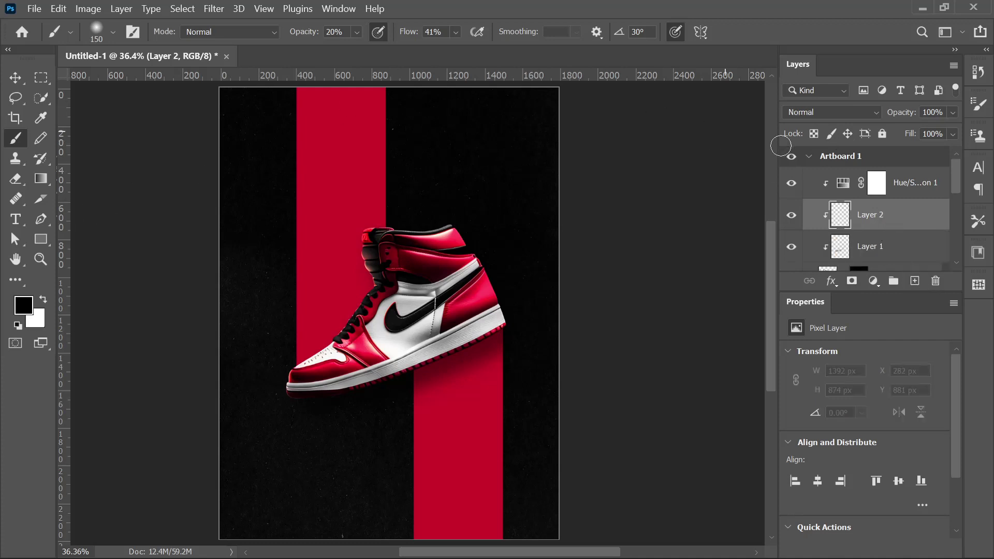
pyautogui.click(831, 112)
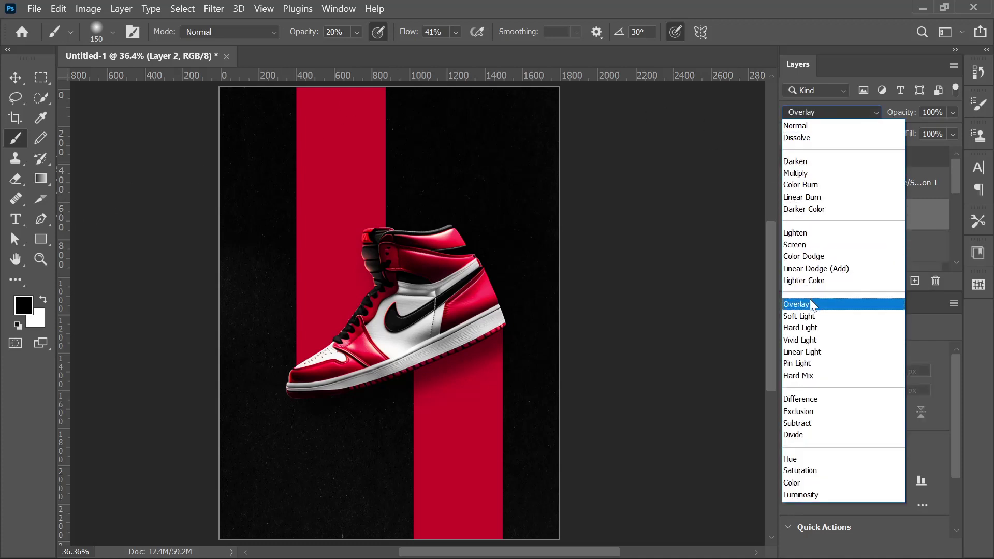
pyautogui.click(811, 305)
# Paint white highlights over the toe and laces with a 250 px brush at 50% opacity and 41% flow
pyautogui.click(43, 300)
pyautogui.scroll(8, 346, 320)
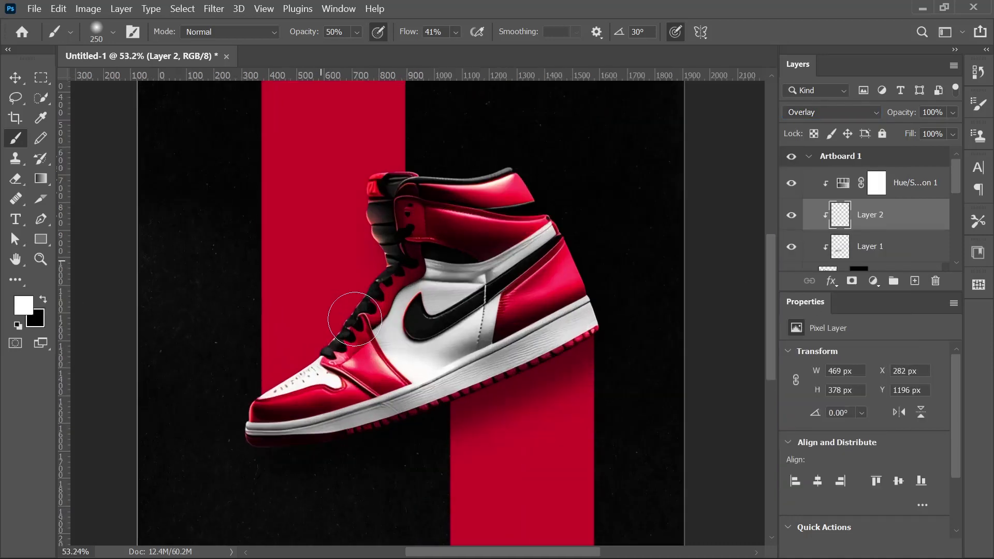
pyautogui.moveTo(332, 335)
pyautogui.mouseDown()
pyautogui.moveTo(271, 371)
pyautogui.moveTo(369, 321)
pyautogui.moveTo(383, 291)
pyautogui.mouseUp()
# Highlight the sneaker's tongue in white with a 100 px brush at 100% opacity and 80% flow
pyautogui.press('[')
pyautogui.press('[')
pyautogui.press('[')
pyautogui.press('[')
pyautogui.press('[')
pyautogui.press('[')
pyautogui.press('[')
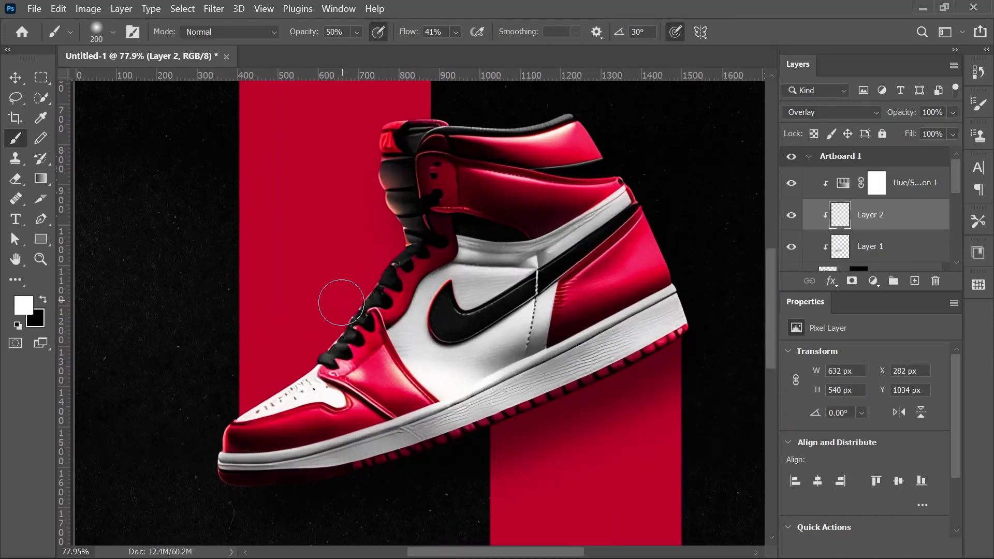
pyautogui.click(455, 32)
pyautogui.moveTo(467, 51); pyautogui.dragTo(500, 51)
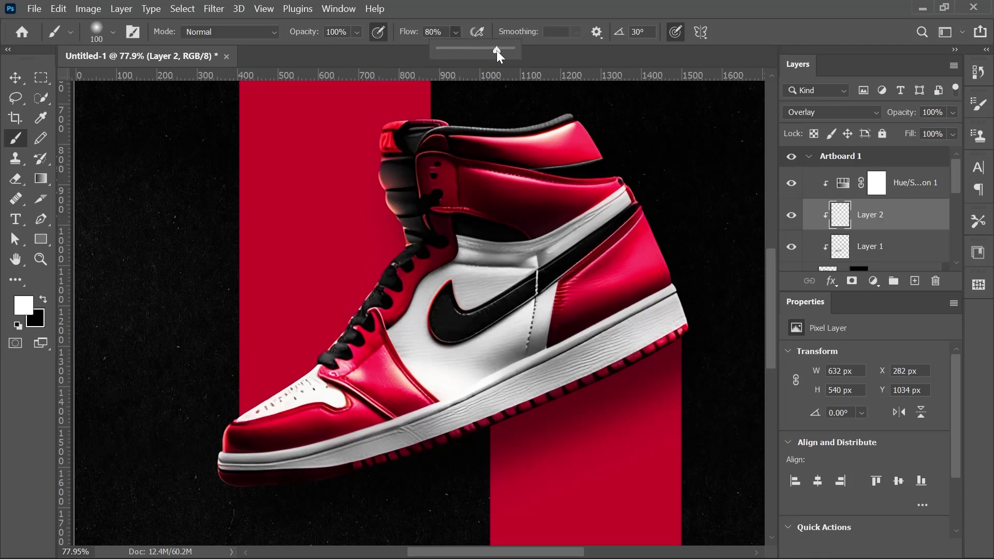
pyautogui.moveTo(409, 248)
pyautogui.mouseDown()
pyautogui.moveTo(380, 161)
pyautogui.moveTo(431, 167)
pyautogui.mouseUp()
# Add further white highlights along the tongue's front edge and on the side panel near the swoosh
pyautogui.scroll(-5, 424, 292)
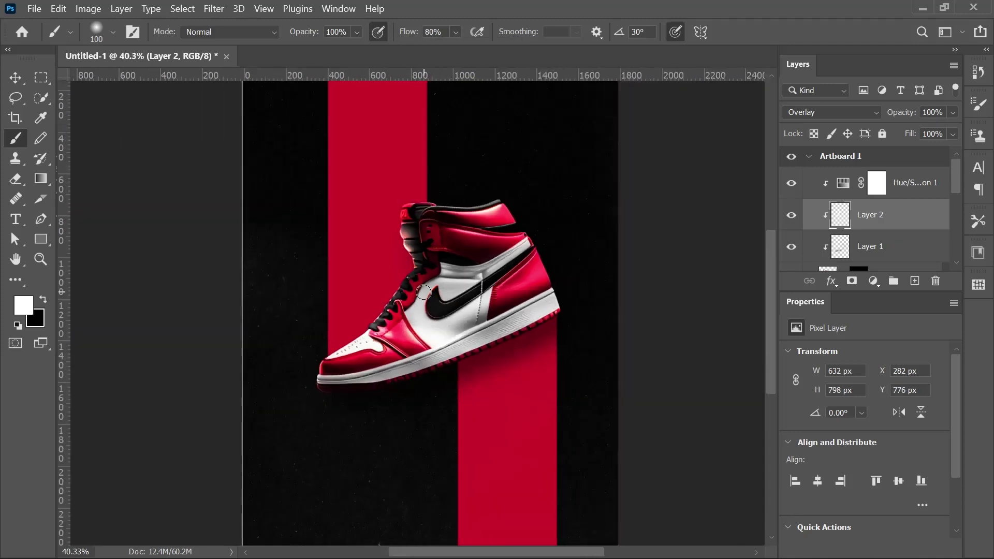
pyautogui.scroll(4, 424, 269)
pyautogui.moveTo(332, 249); pyautogui.dragTo(331, 223)
pyautogui.moveTo(369, 339)
pyautogui.mouseDown()
pyautogui.moveTo(373, 369)
pyautogui.moveTo(387, 341)
pyautogui.mouseUp()
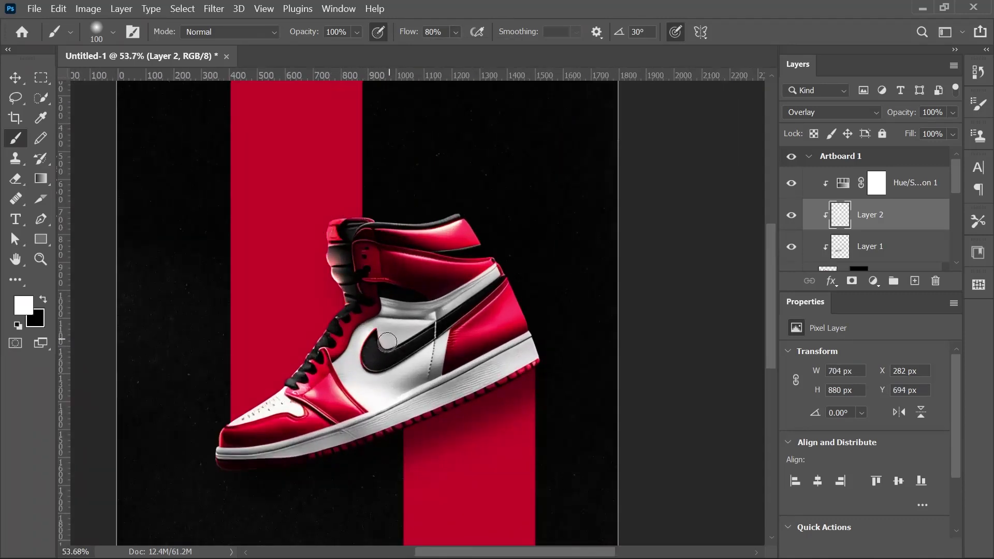
# Add a new layer above the Hue/Saturation adjustment and set its blend mode to Soft Light
pyautogui.moveTo(358, 389)
pyautogui.mouseDown()
pyautogui.moveTo(337, 363)
pyautogui.moveTo(349, 386)
pyautogui.moveTo(368, 337)
pyautogui.moveTo(390, 355)
pyautogui.mouseUp()
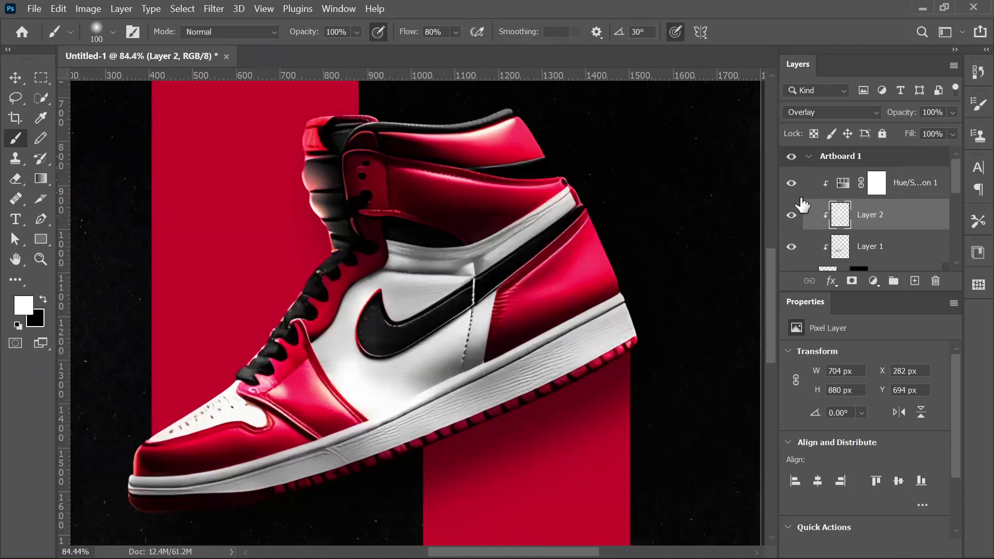
pyautogui.click(843, 182)
pyautogui.hotkey('ctrl', '0')
pyautogui.moveTo(499, 252); pyautogui.dragTo(486, 261)
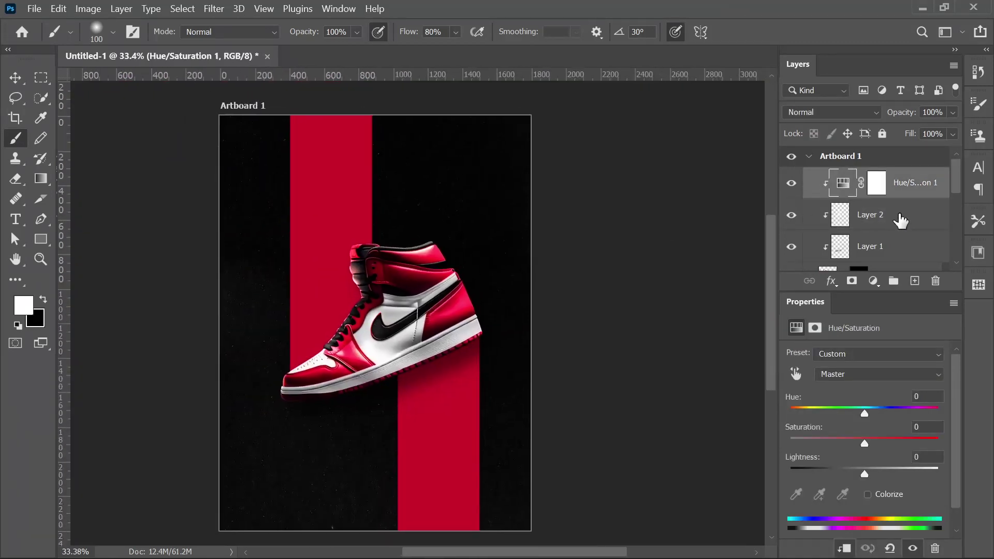
pyautogui.click(915, 280)
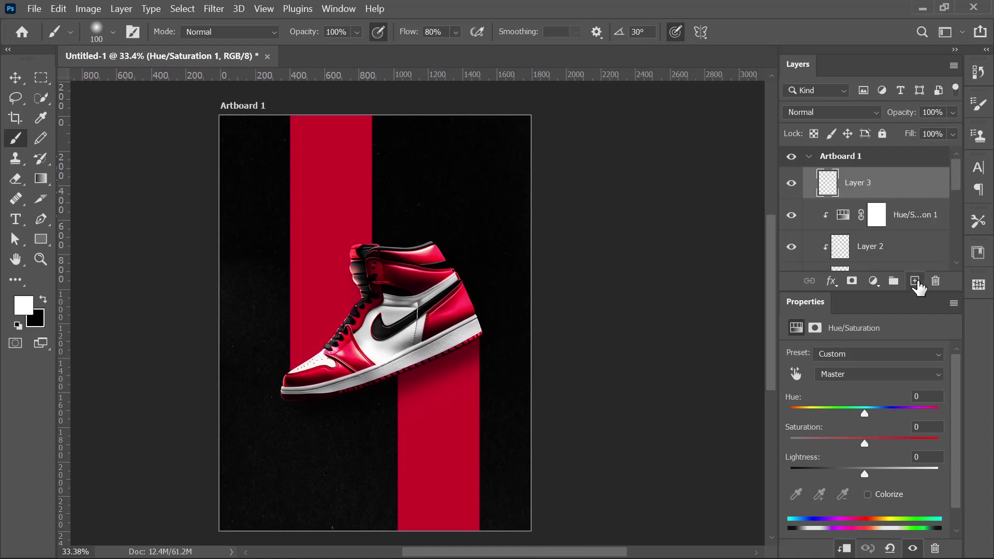
pyautogui.click(827, 113)
pyautogui.click(810, 313)
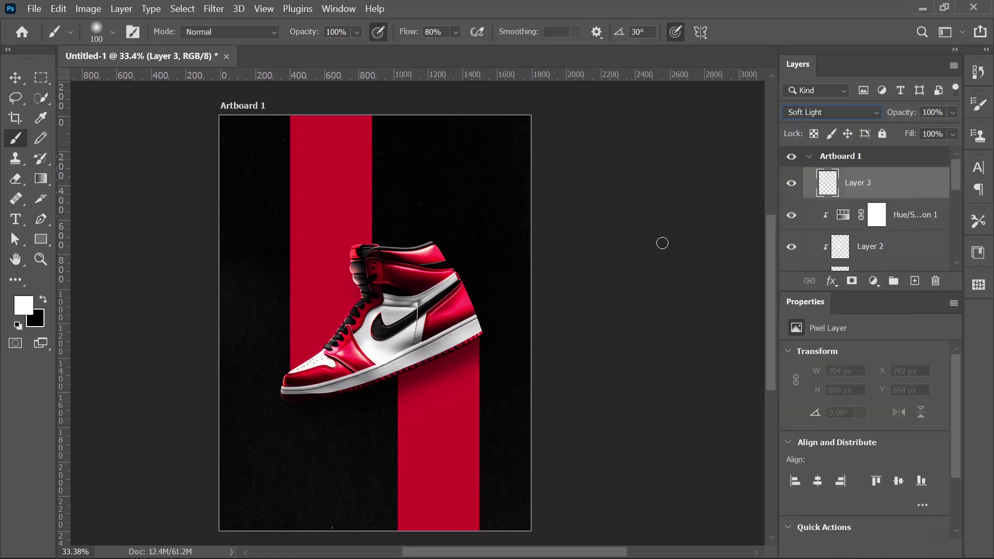
# Choose the Gradient tool and change the gradient's first colour stop to pale pink ffeaef
pyautogui.click(34, 177)
pyautogui.click(114, 32)
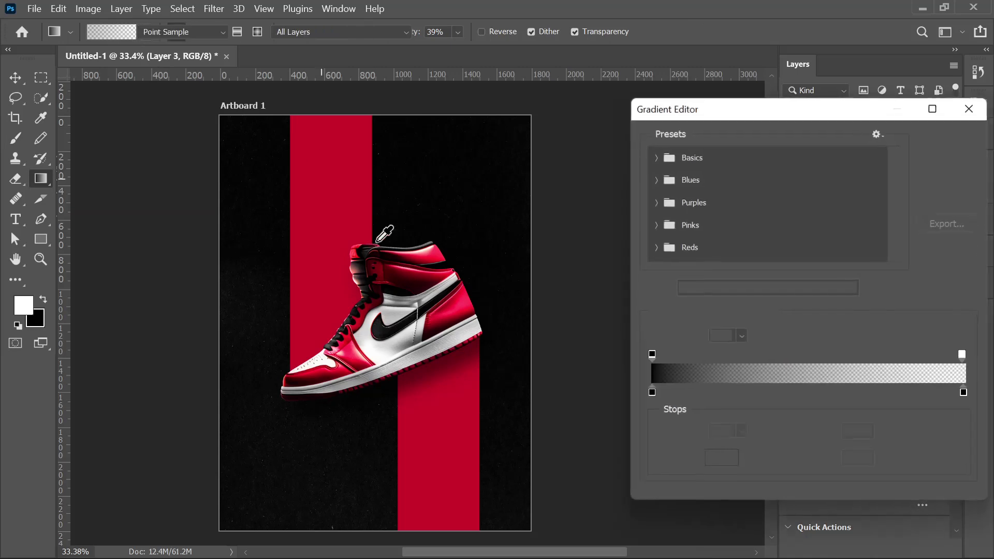
pyautogui.click(652, 393)
pyautogui.doubleClick(652, 393)
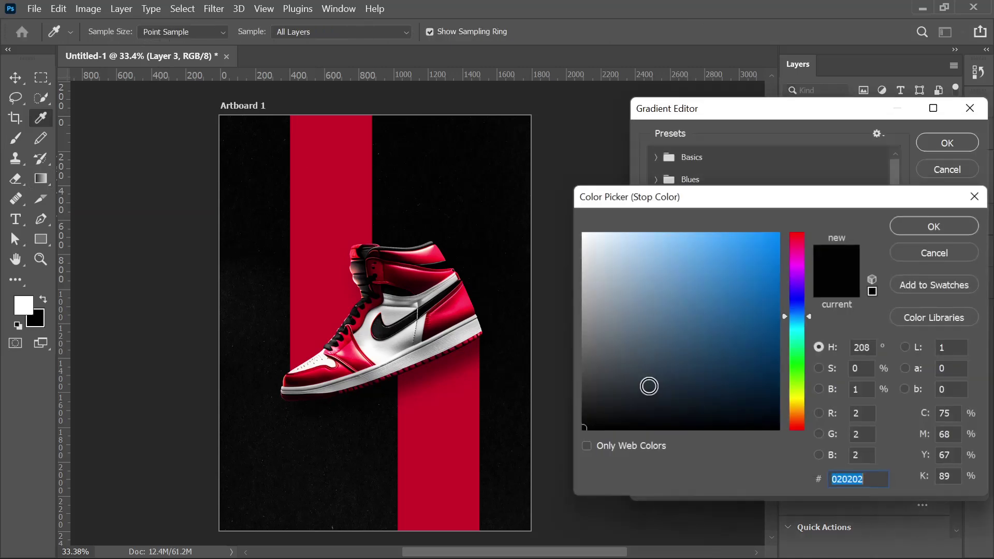
pyautogui.moveTo(648, 383)
pyautogui.mouseDown()
pyautogui.moveTo(566, 231)
pyautogui.moveTo(617, 239)
pyautogui.moveTo(599, 223)
pyautogui.mouseUp()
pyautogui.click(796, 237)
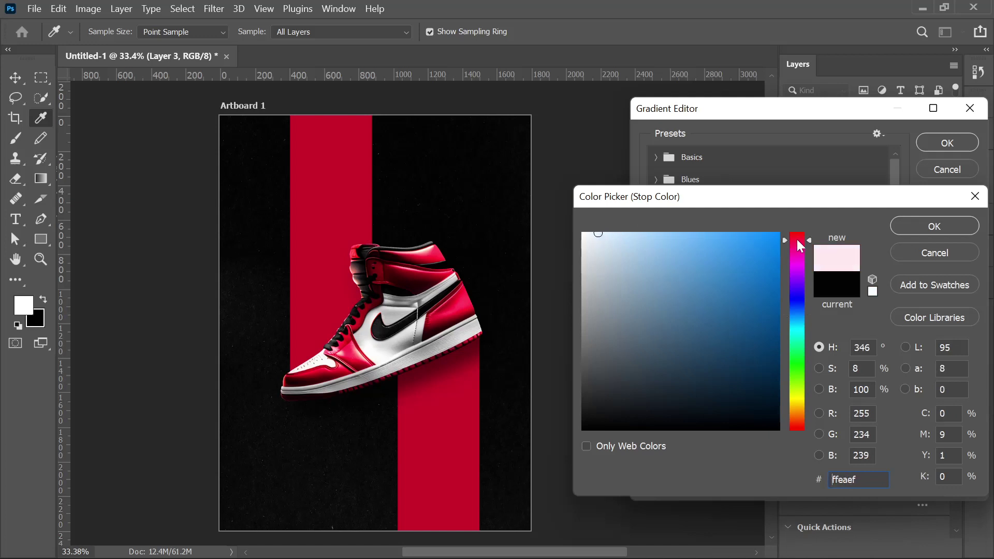
pyautogui.click(934, 226)
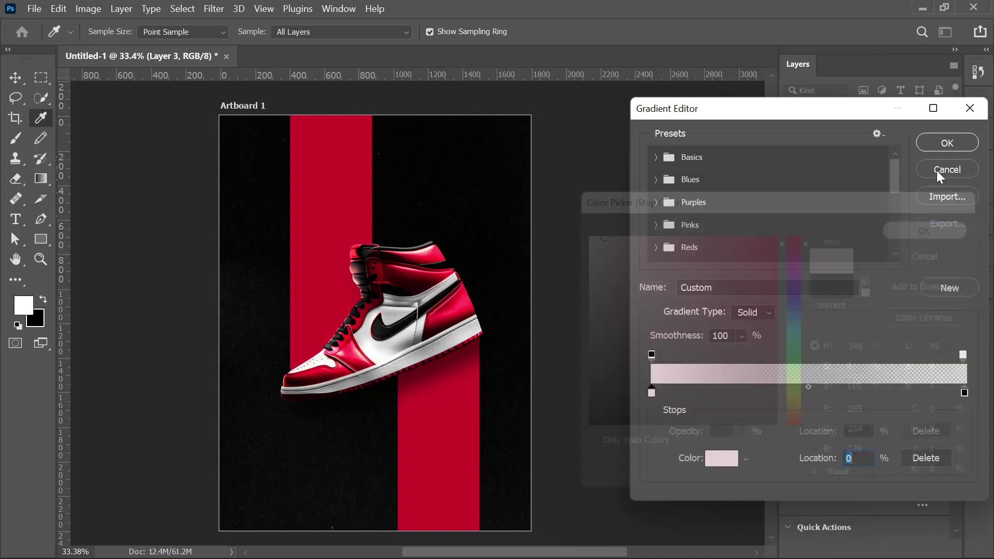
# Set the gradient's end colour stop to ffffff and accept the edited gradient
pyautogui.click(964, 393)
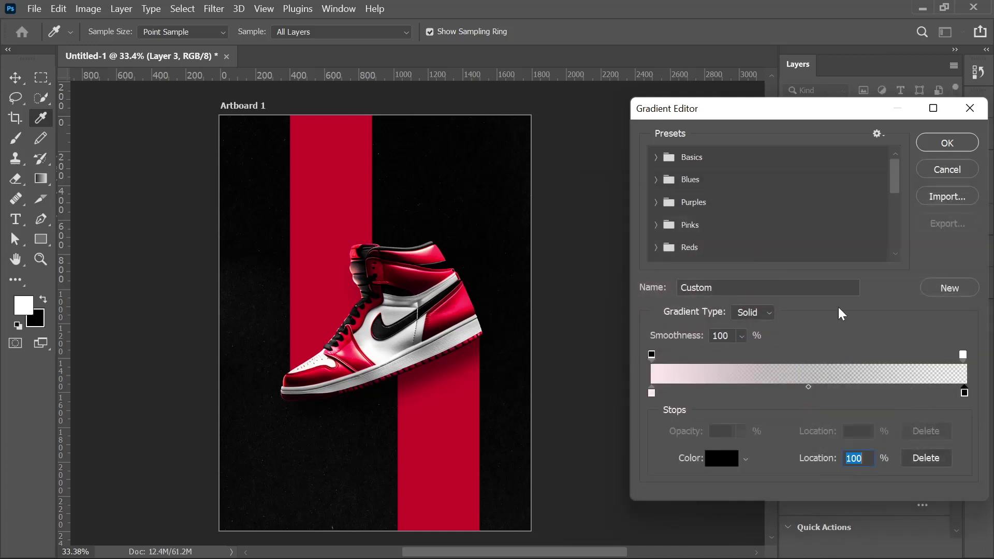
pyautogui.doubleClick(965, 393)
pyautogui.write('ffffff')
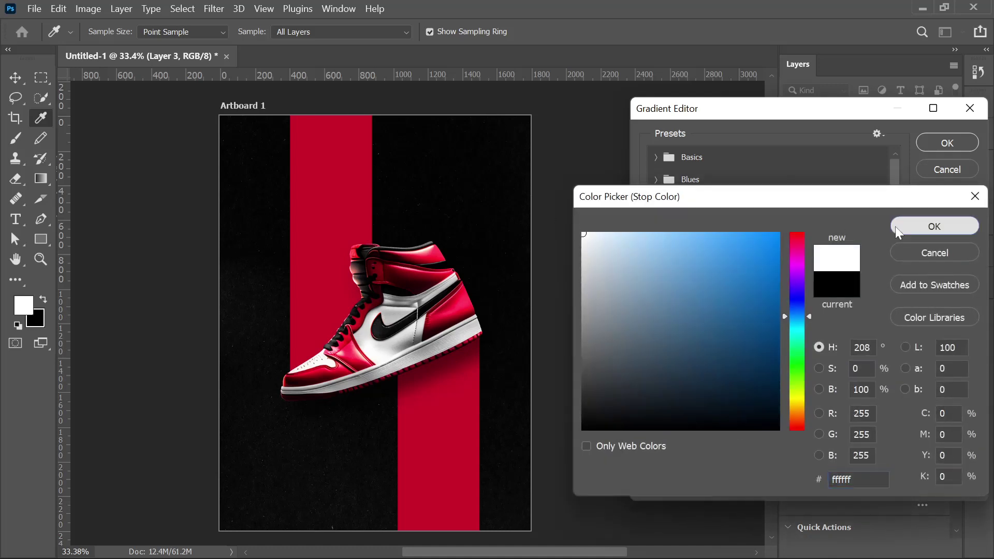
pyautogui.click(896, 226)
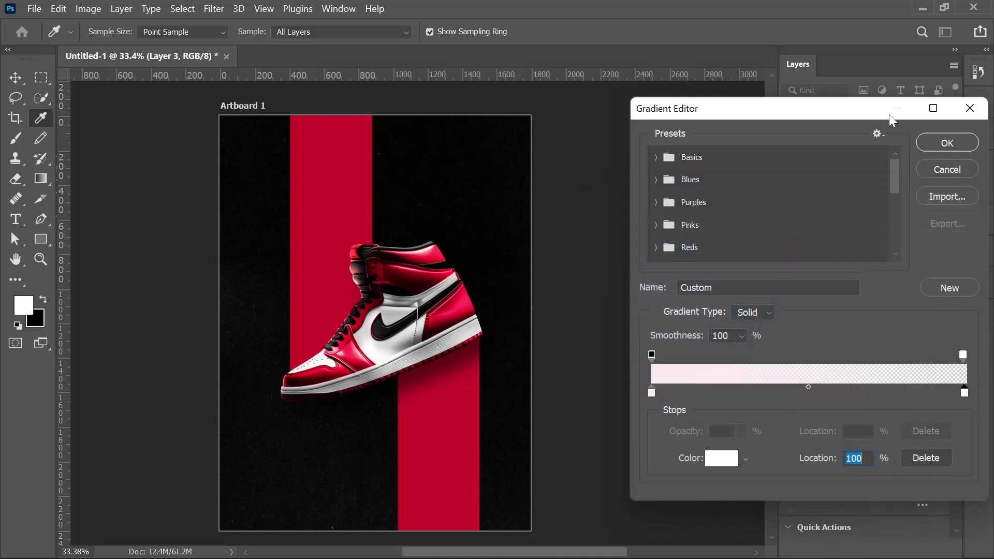
pyautogui.click(936, 144)
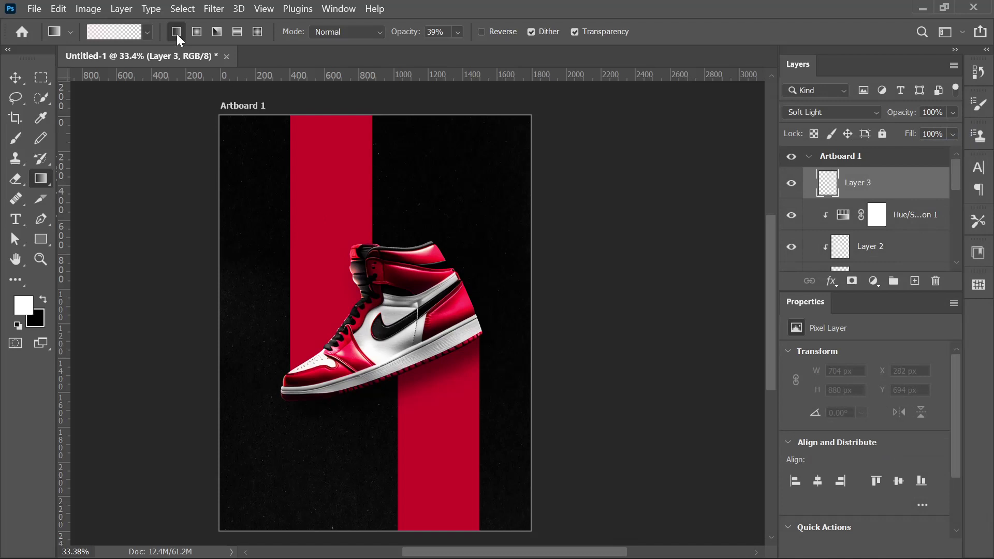
# Apply radial gradients at 39% opacity from outside the artboard's right and left edges inward across the new layer
pyautogui.moveTo(666, 317); pyautogui.dragTo(542, 300)
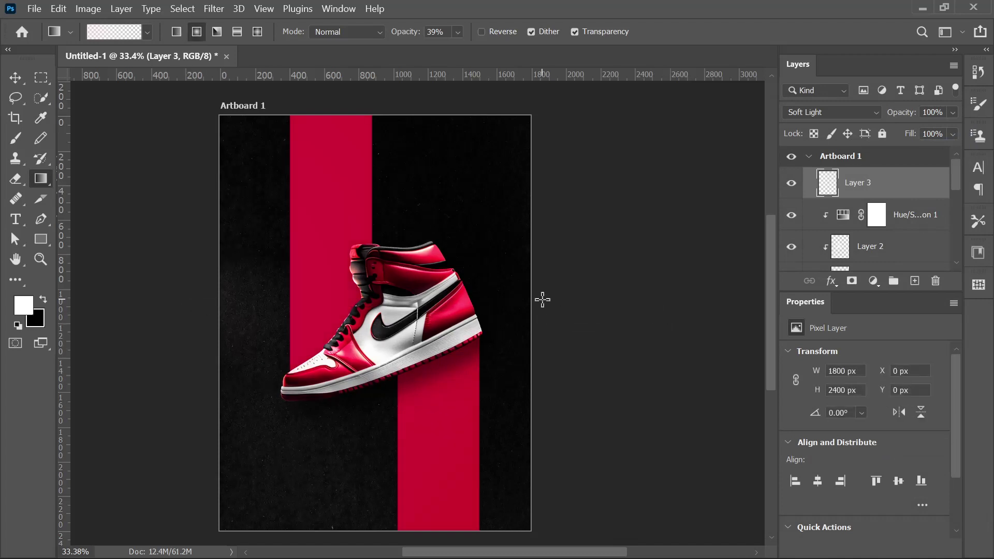
pyautogui.hscroll(3, 469, 337)
pyautogui.moveTo(468, 337); pyautogui.dragTo(539, 365)
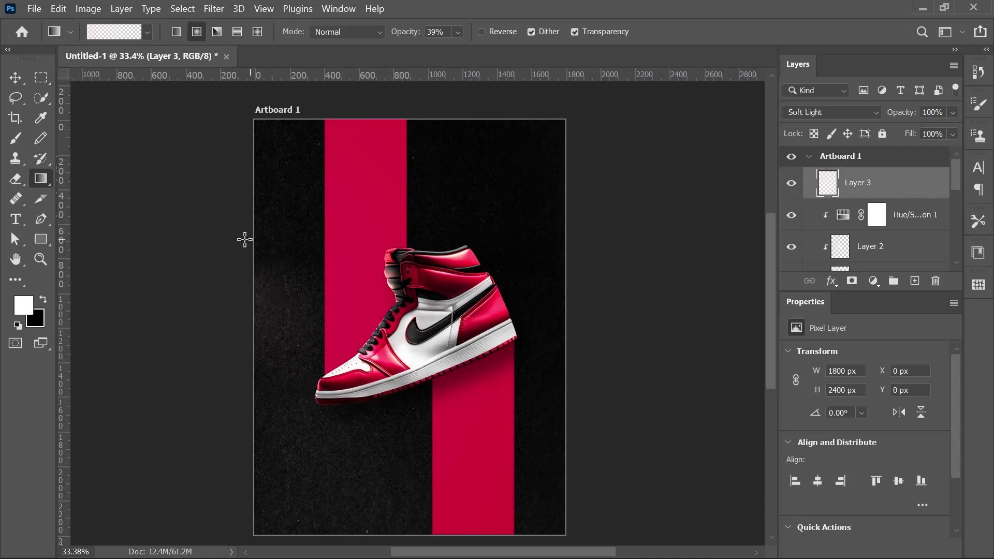
pyautogui.moveTo(228, 185); pyautogui.dragTo(503, 190)
# Switch the gradient layer to Screen at 12% opacity and compare the poster with and without it
pyautogui.click(830, 112)
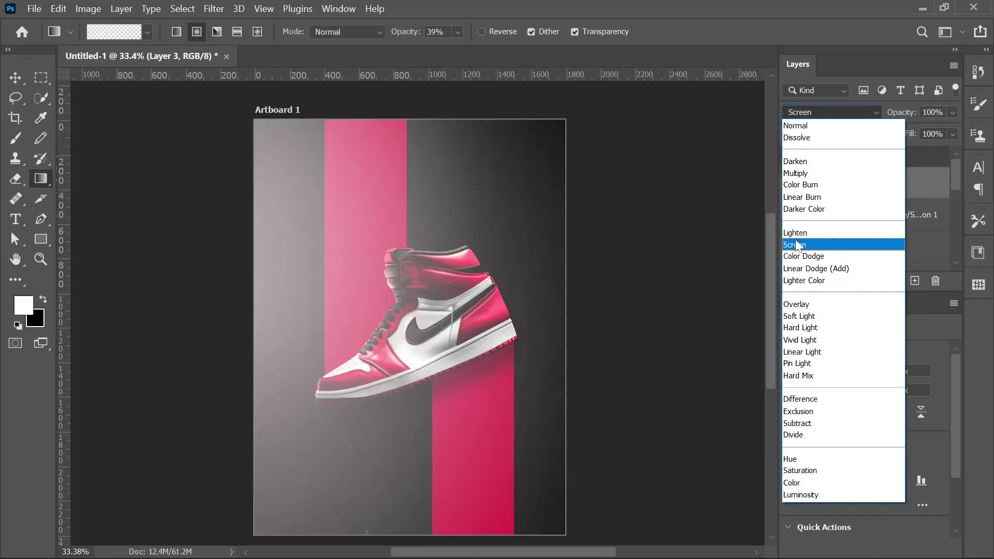
pyautogui.click(819, 242)
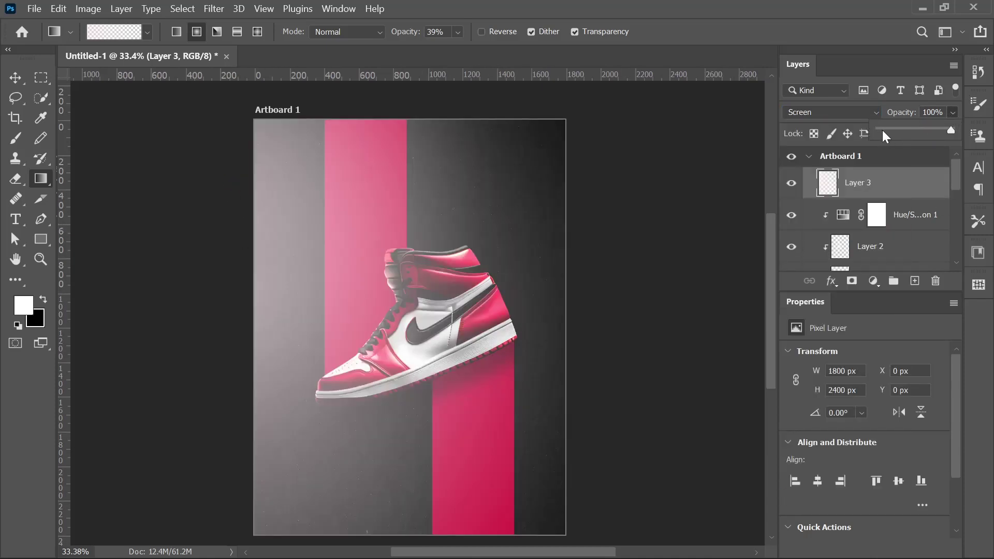
pyautogui.click(882, 129)
pyautogui.click(896, 130)
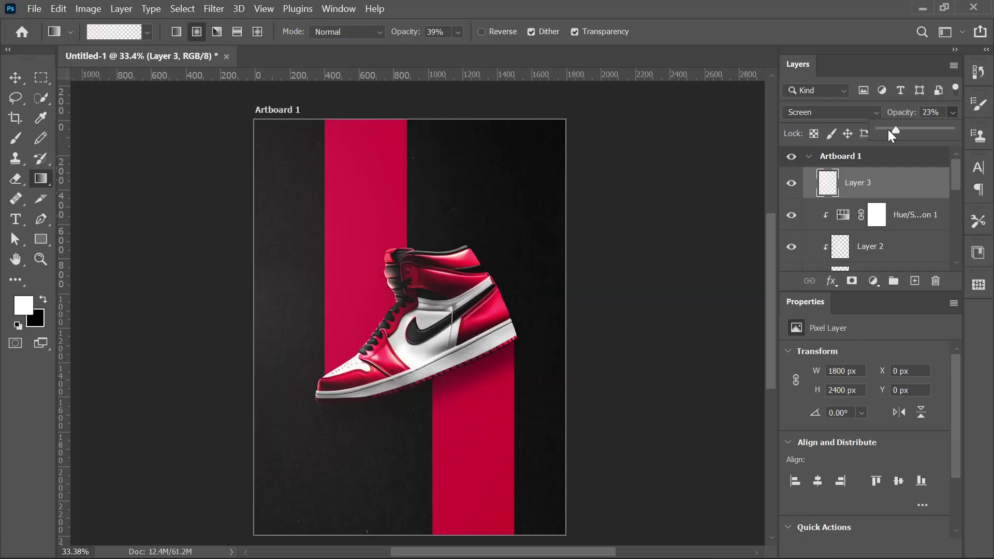
pyautogui.click(889, 130)
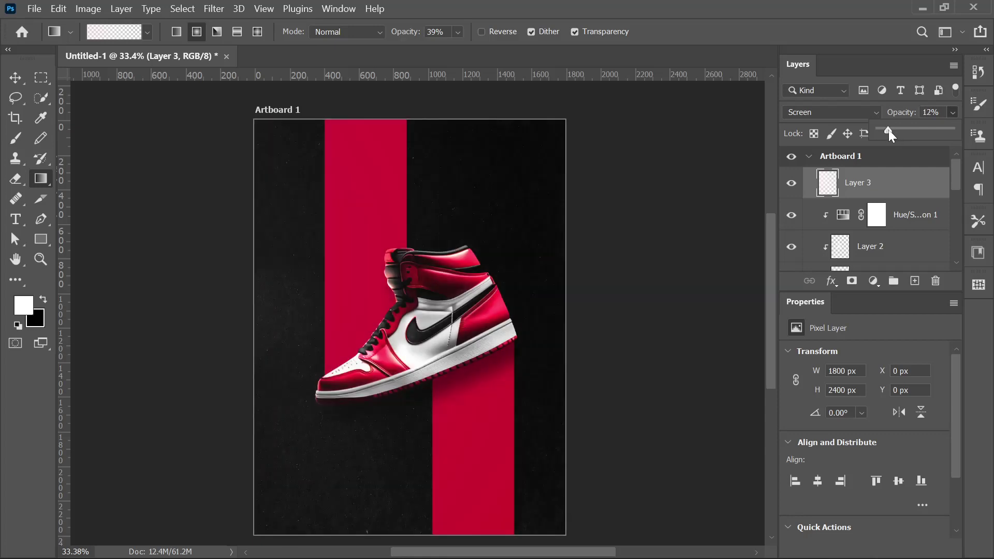
pyautogui.click(791, 183)
pyautogui.click(791, 184)
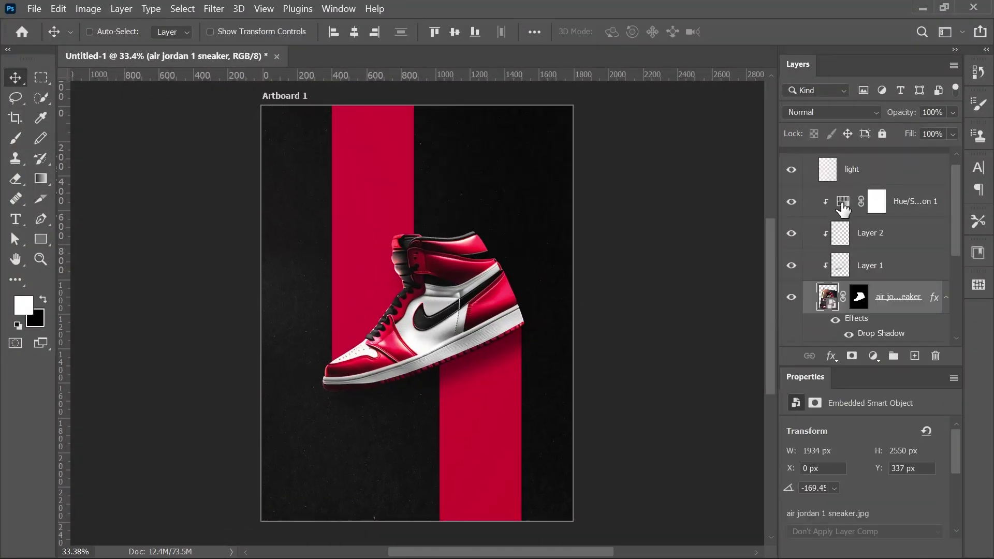
# Move the sneaker down to Y 451 px and make both red stripes behind it narrower
pyautogui.moveTo(469, 294); pyautogui.dragTo(470, 310)
pyautogui.scroll(-3, 875, 259)
pyautogui.scroll(-1, 875, 259)
pyautogui.keyDown('ctrl'); pyautogui.click(506, 409); pyautogui.keyUp('ctrl')
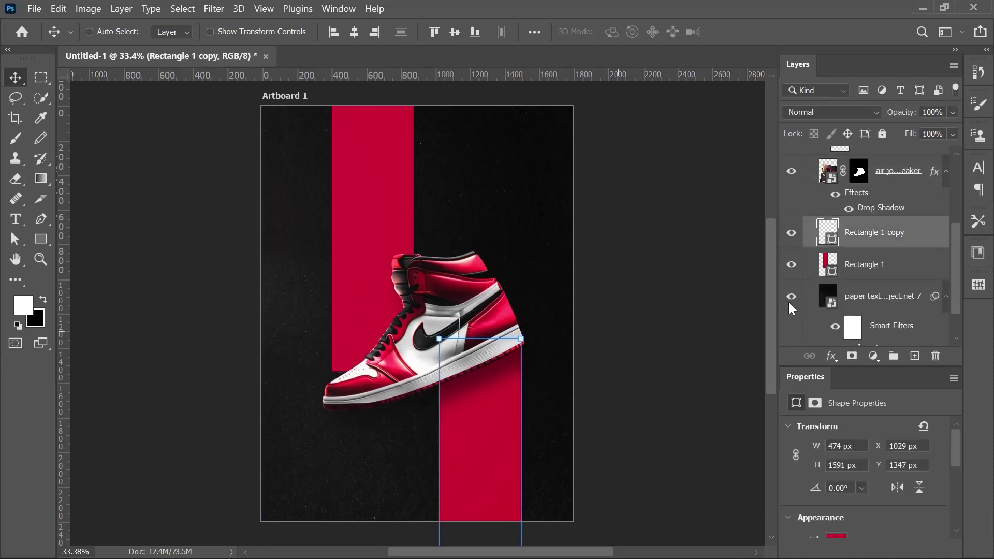
pyautogui.keyDown('ctrl'); pyautogui.click(406, 226); pyautogui.keyUp('ctrl')
pyautogui.moveTo(407, 226); pyautogui.dragTo(392, 210)
pyautogui.click(887, 179)
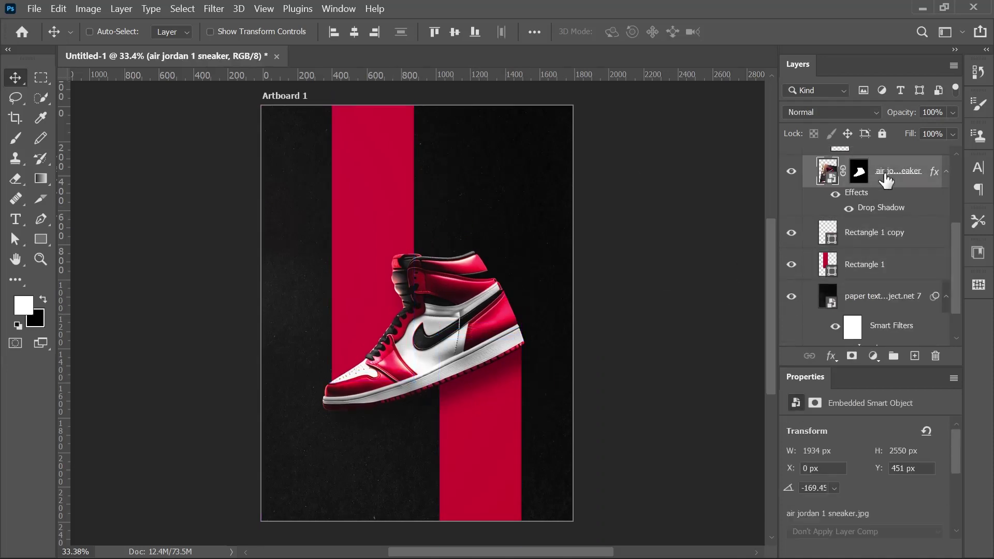
pyautogui.moveTo(579, 307); pyautogui.dragTo(549, 315)
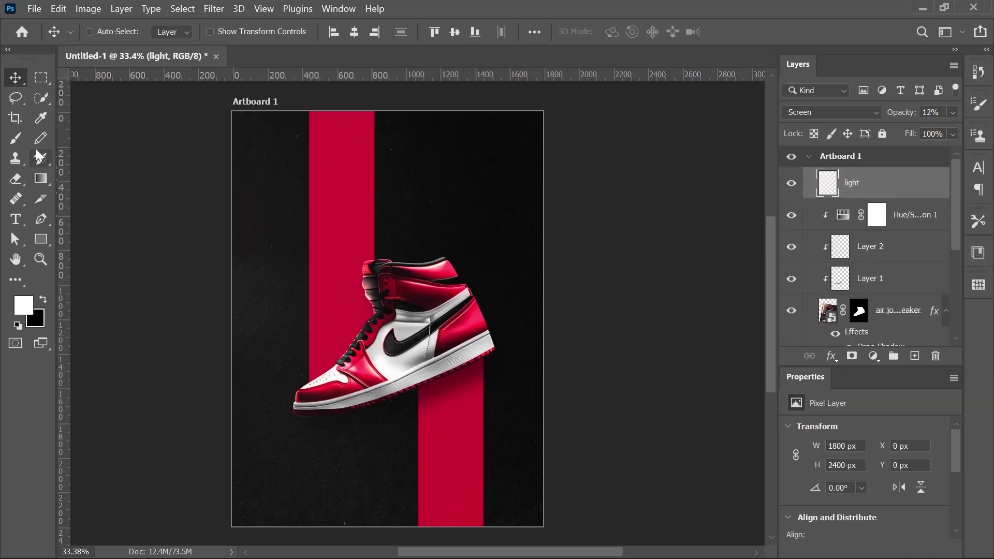
# Brush soft white light over the upper poster on the light layer with a 1500 px brush at 80% flow
pyautogui.press('b')
pyautogui.press(']')
pyautogui.press(']')
pyautogui.press(']')
pyautogui.press(']')
pyautogui.press(']')
pyautogui.press(']')
pyautogui.press(']')
pyautogui.press(']')
pyautogui.press(']')
pyautogui.press(']')
pyautogui.press(']')
pyautogui.press(']')
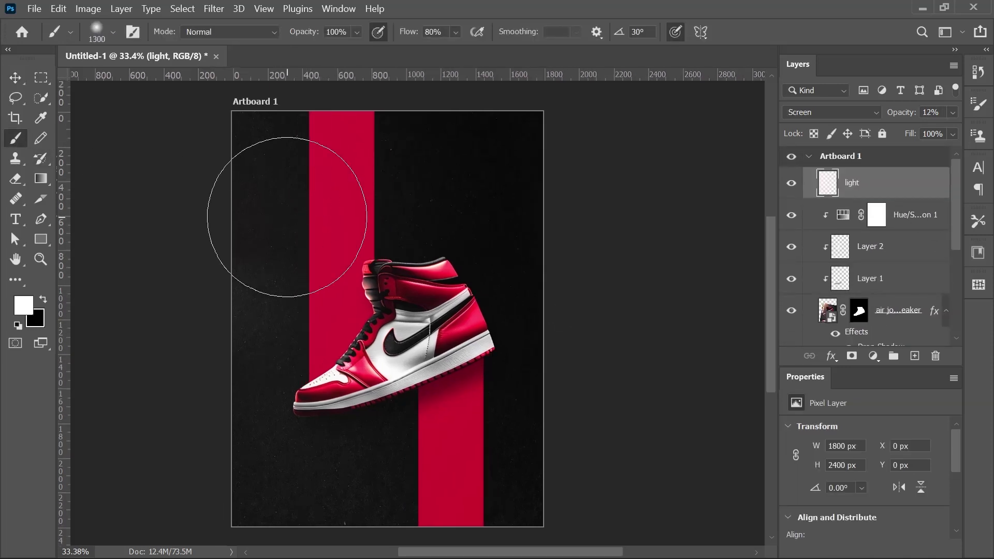
pyautogui.scroll(-1, 383, 299)
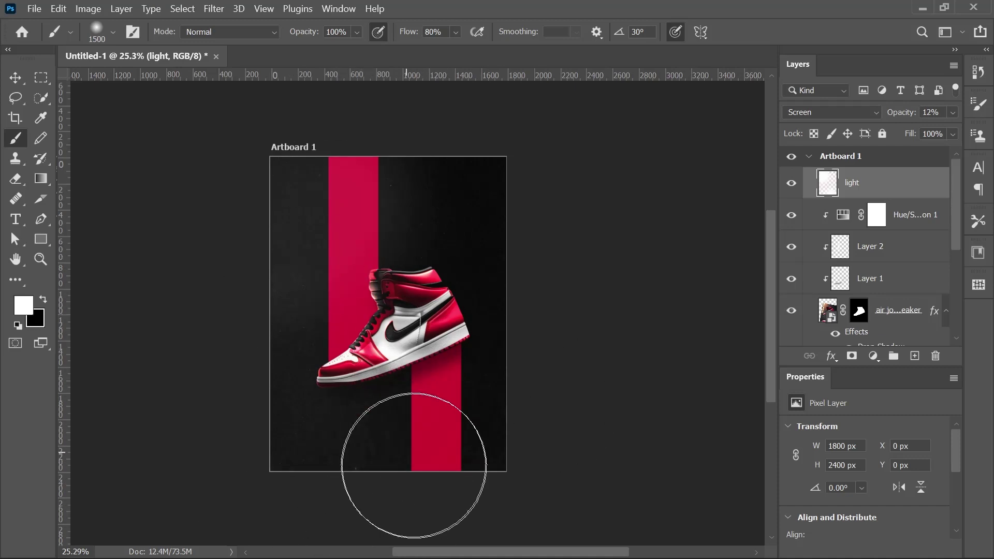
pyautogui.scroll(1, 422, 305)
pyautogui.press('v')
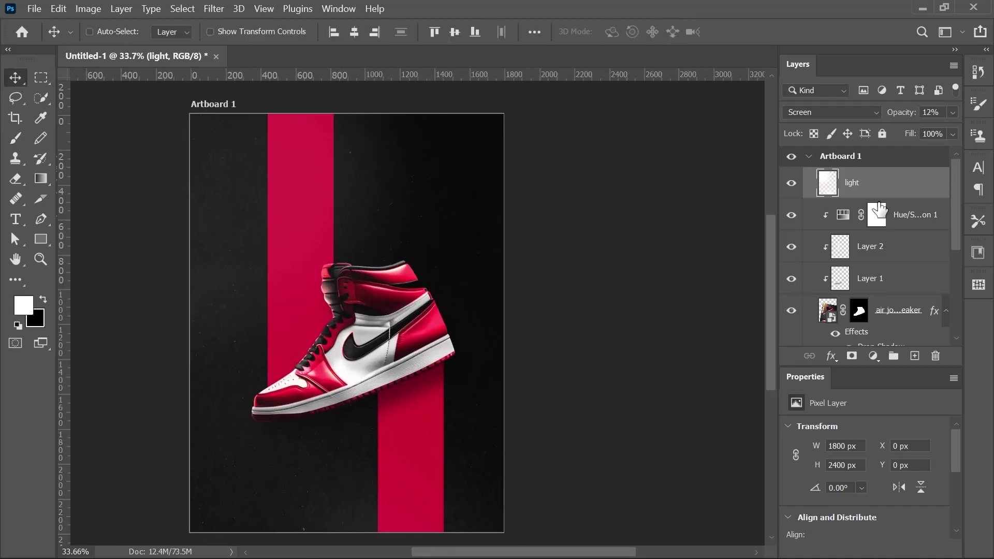
# Add the white headline NEW SHOES across the upper poster in Neue Power Trial Heavy, 72 pt
pyautogui.click(15, 219)
pyautogui.click(623, 32)
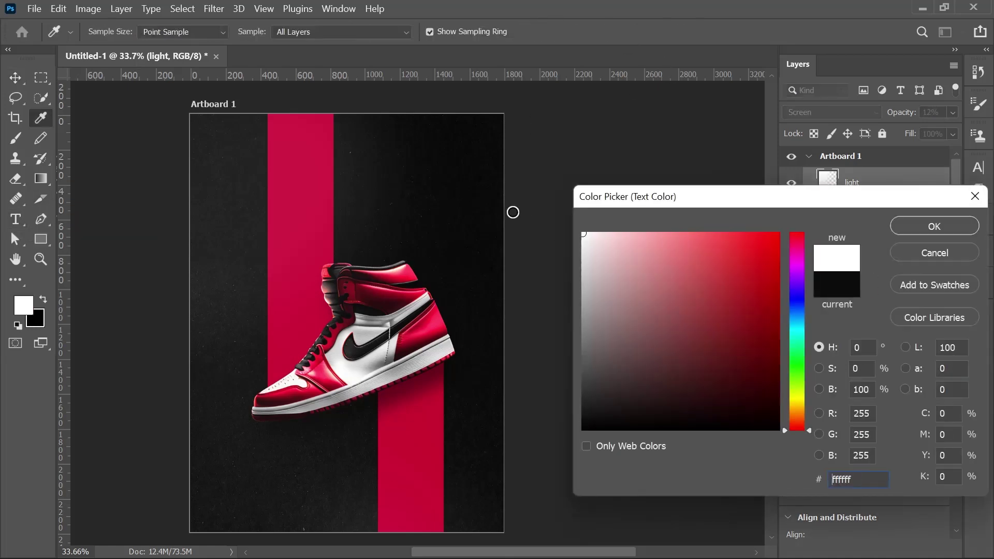
pyautogui.click(901, 228)
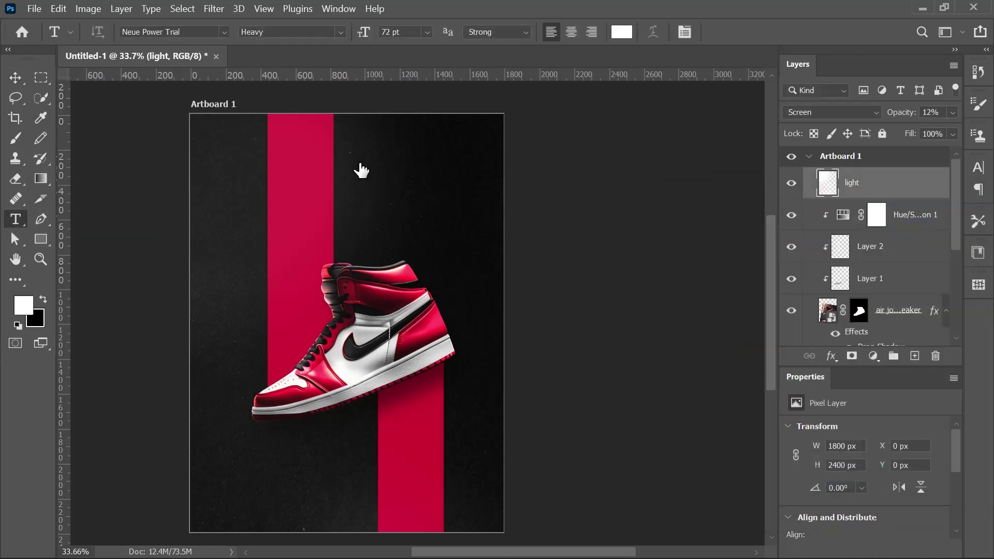
pyautogui.click(235, 183)
pyautogui.write('NEW SHOE')
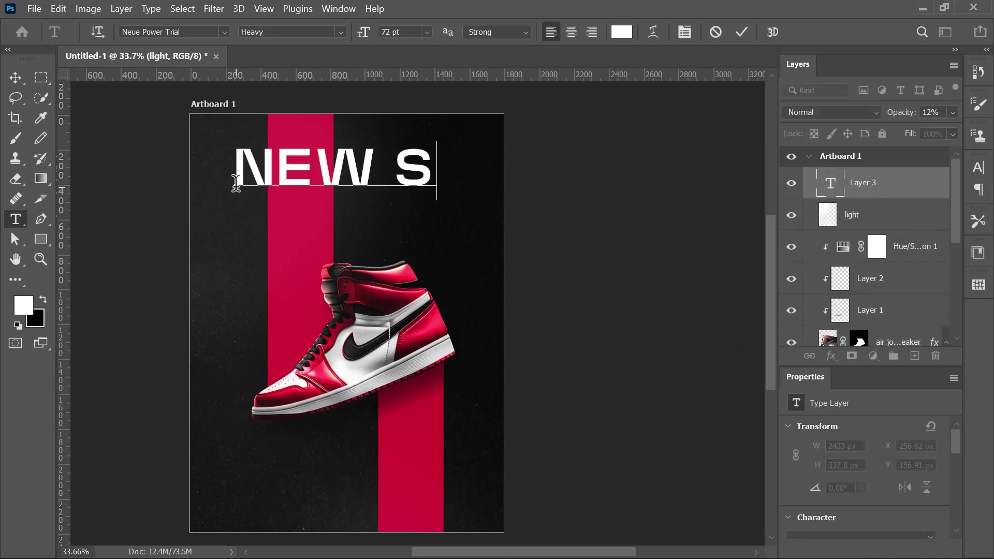
pyautogui.click(742, 31)
# Change the NEW SHOES headline's font to Montage Regular and set its tracking to 0
pyautogui.scroll(-2, 929, 473)
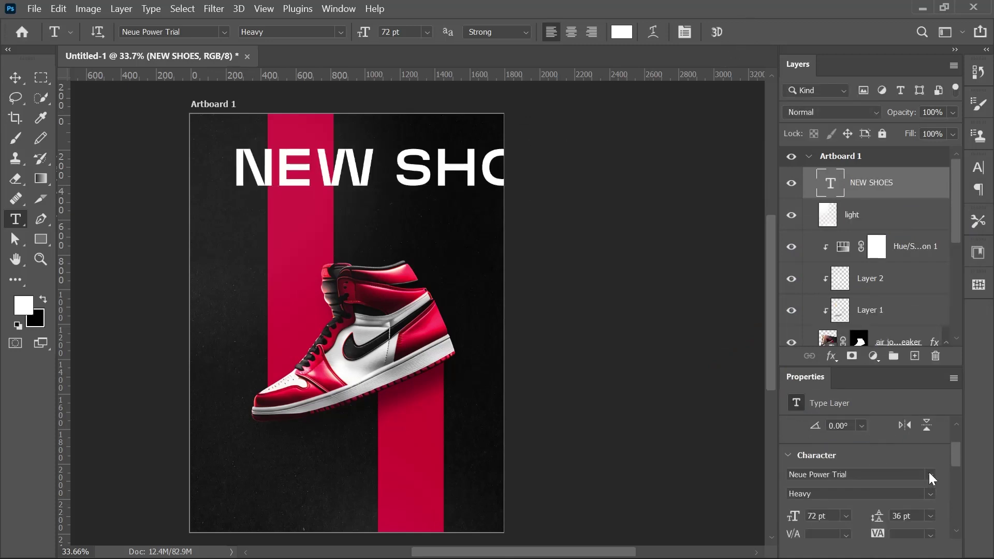
pyautogui.click(930, 473)
pyautogui.scroll(6, 792, 195)
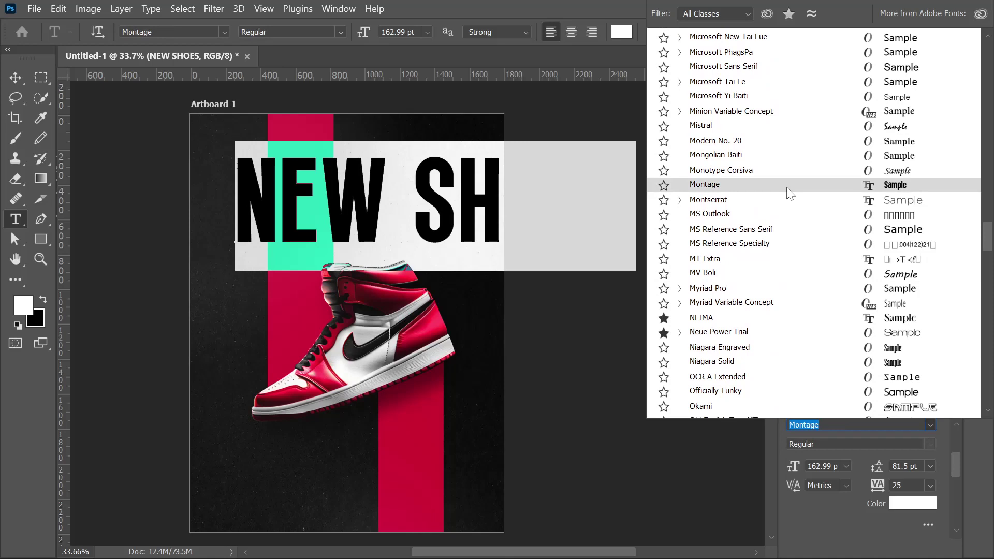
pyautogui.click(790, 193)
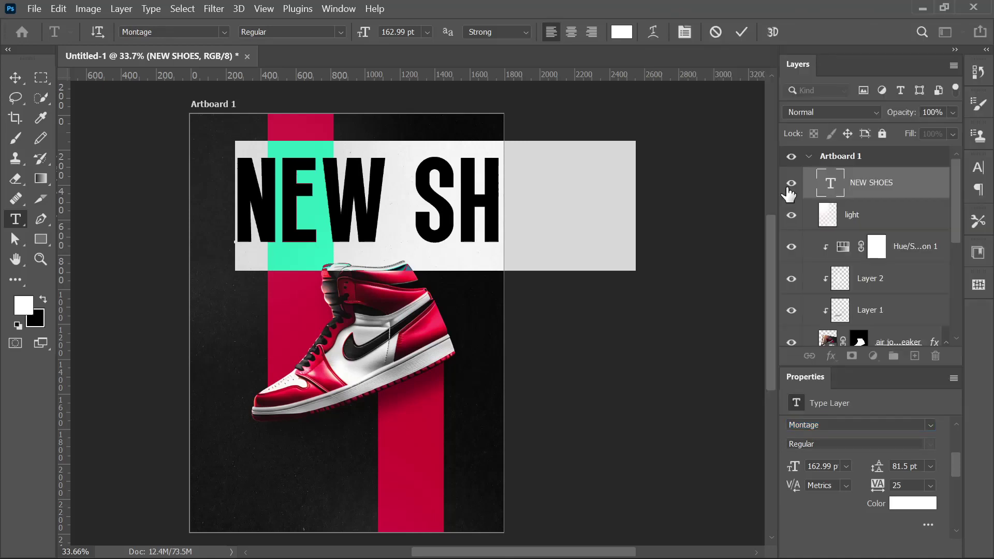
pyautogui.click(931, 485)
pyautogui.click(910, 381)
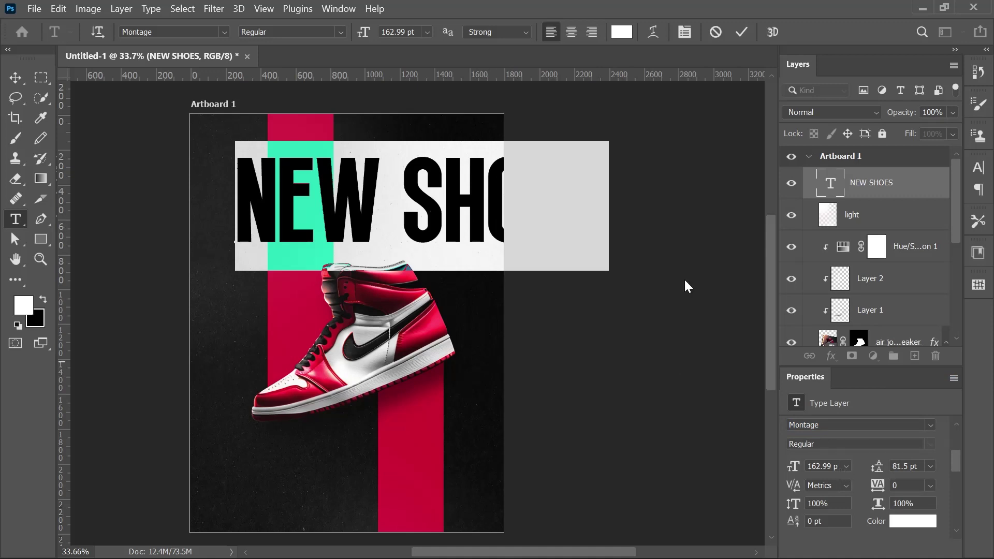
pyautogui.click(740, 32)
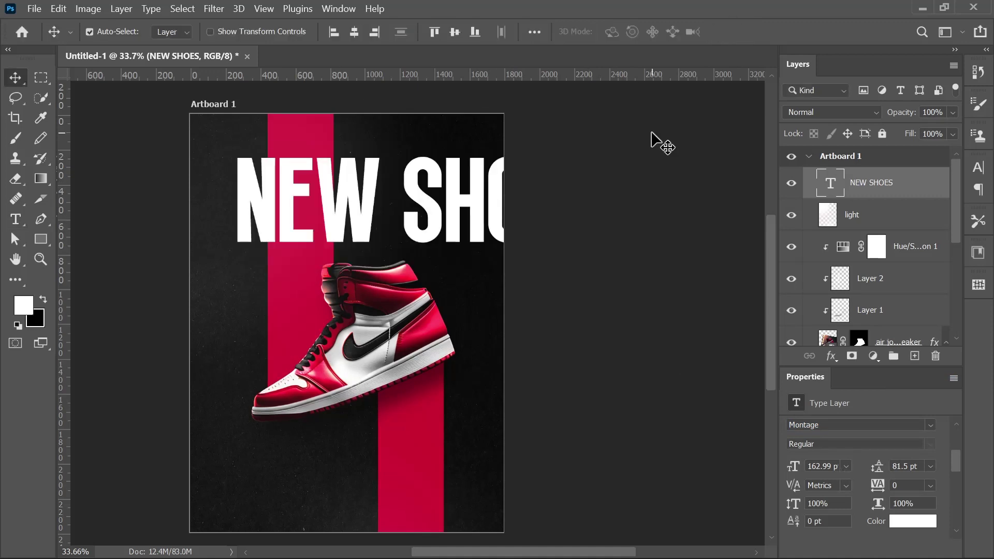
# Scale the NEW SHOES headline down to 103.24 pt so it fits within the poster's width
pyautogui.hotkey('ctrl', 't')
pyautogui.moveTo(610, 270); pyautogui.dragTo(445, 264)
pyautogui.press('Return')
# Replace the text of the duplicated headline line with COLLECTION
pyautogui.doubleClick(442, 255)
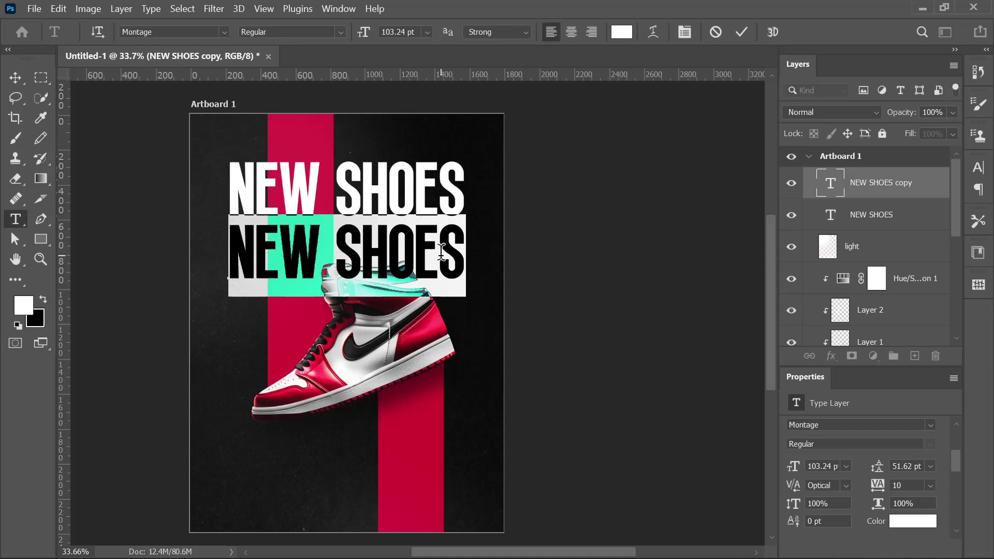
pyautogui.write('COLLECT')
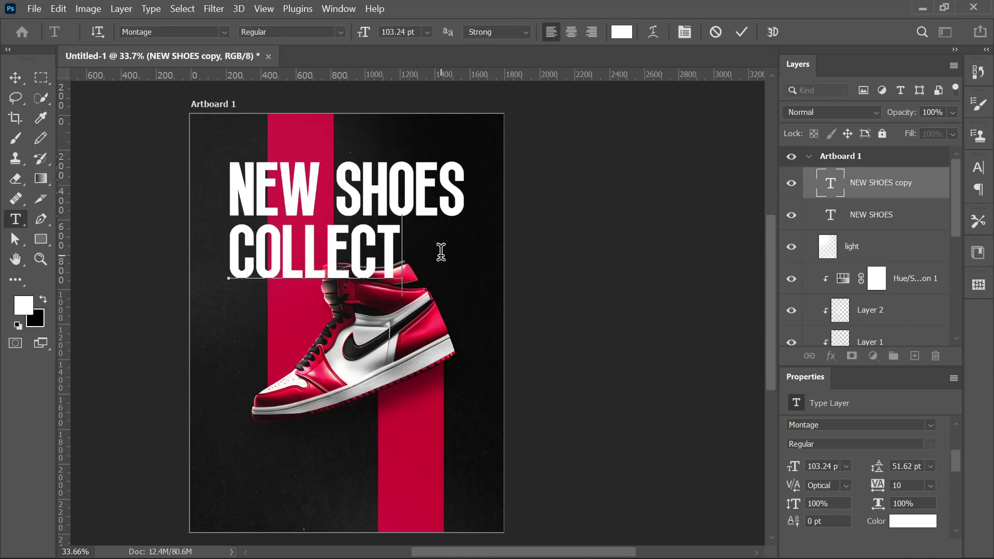
pyautogui.write('ION')
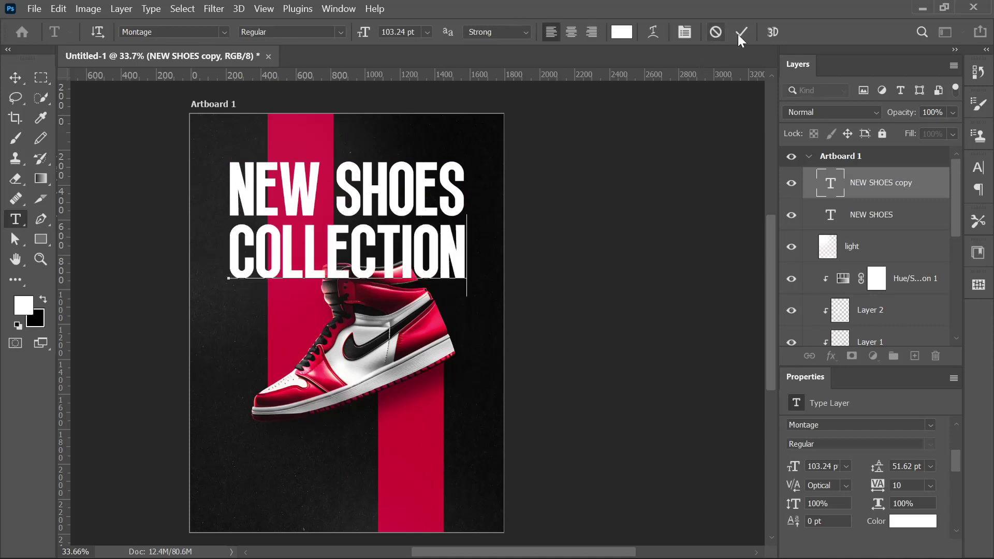
pyautogui.click(741, 34)
pyautogui.press('v')
pyautogui.hscroll(-1, 668, 220)
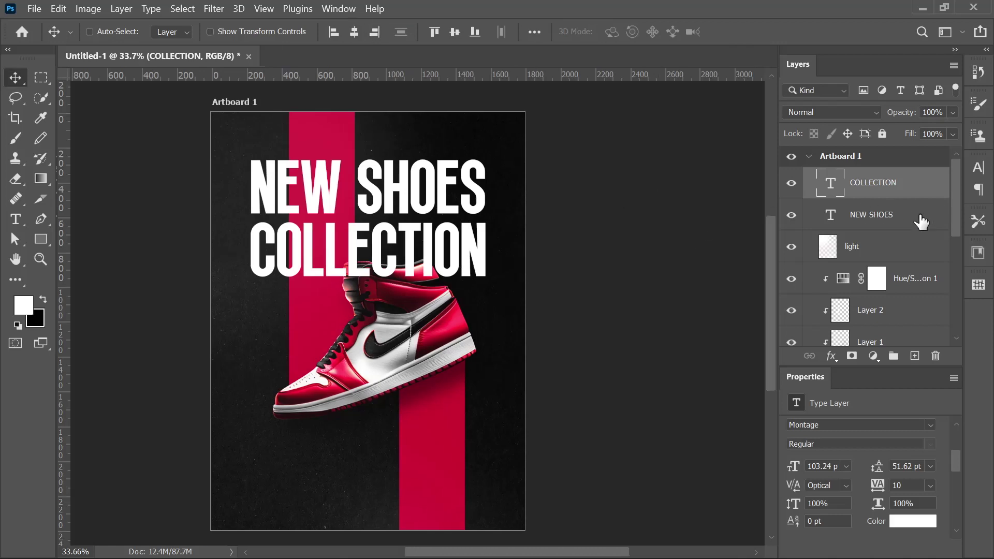
# Move the COLLECTION and NEW SHOES text layers below the sneaker layer so the shoe overlaps the headline
pyautogui.keyDown('shift'); pyautogui.click(905, 224); pyautogui.keyUp('shift')
pyautogui.moveTo(905, 216); pyautogui.dragTo(899, 282)
pyautogui.hscroll(-1, 524, 284)
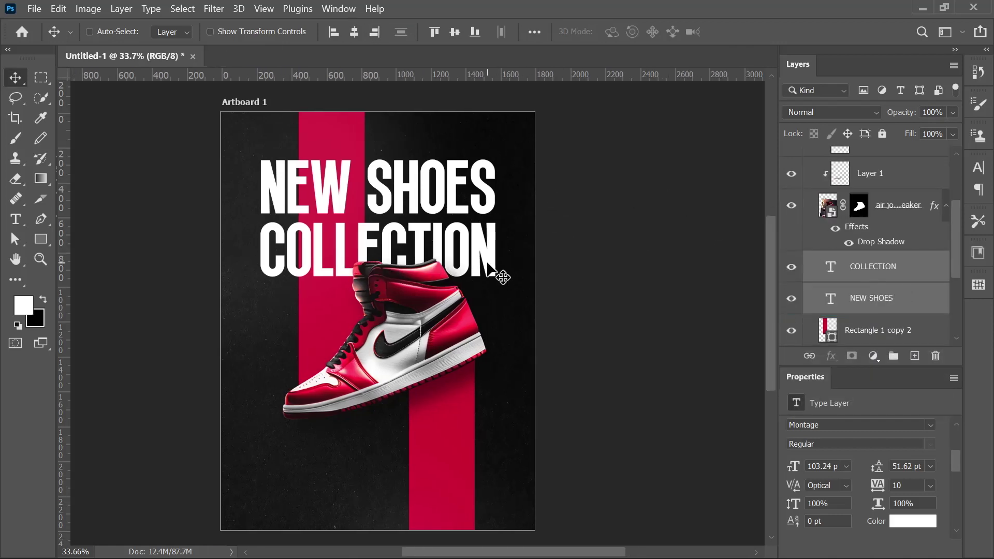
pyautogui.scroll(-1, 850, 262)
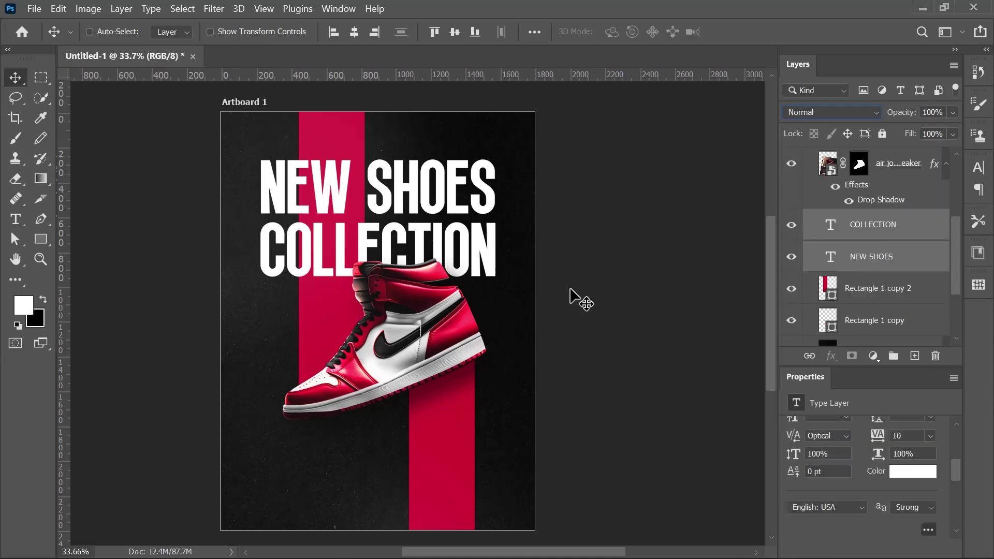
# Duplicate the COLLECTION text layer and set the copy's text color to black (000000)
pyautogui.click(899, 231)
pyautogui.hotkey('ctrl', 'j')
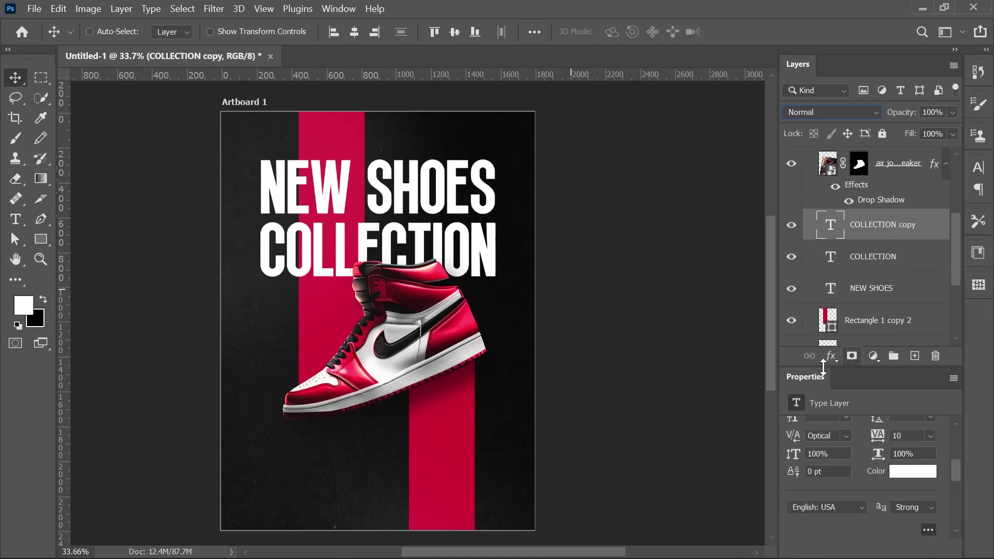
pyautogui.click(911, 472)
pyautogui.write('000000')
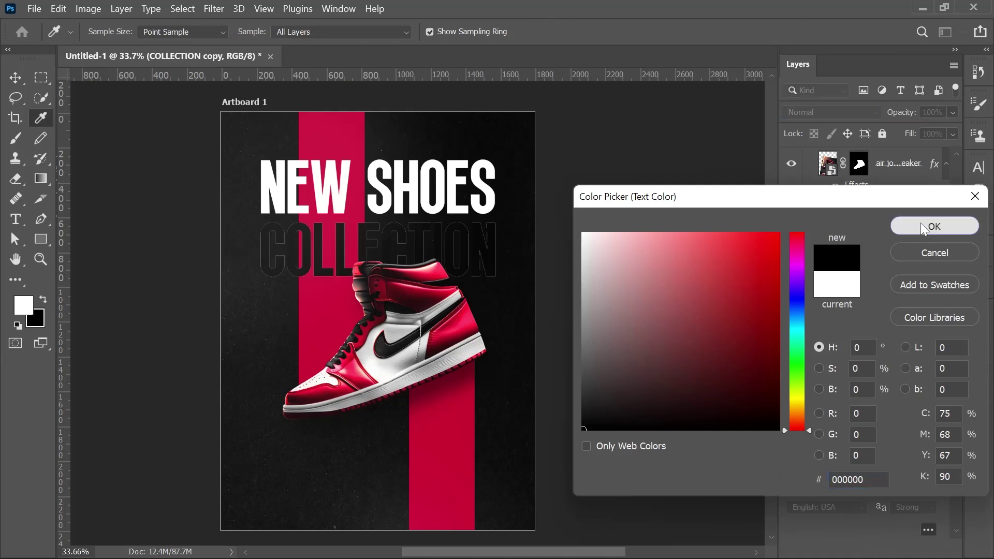
pyautogui.click(951, 224)
# Give the black COLLECTION copy a 3 px outside stroke in solid white and set its blend mode to Screen
pyautogui.click(831, 356)
pyautogui.click(847, 409)
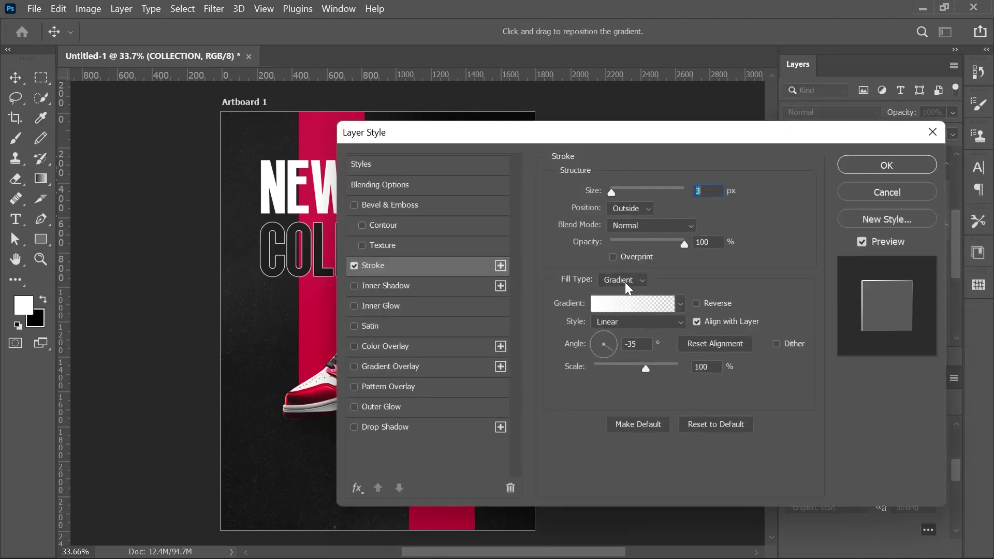
pyautogui.click(626, 282)
pyautogui.click(621, 291)
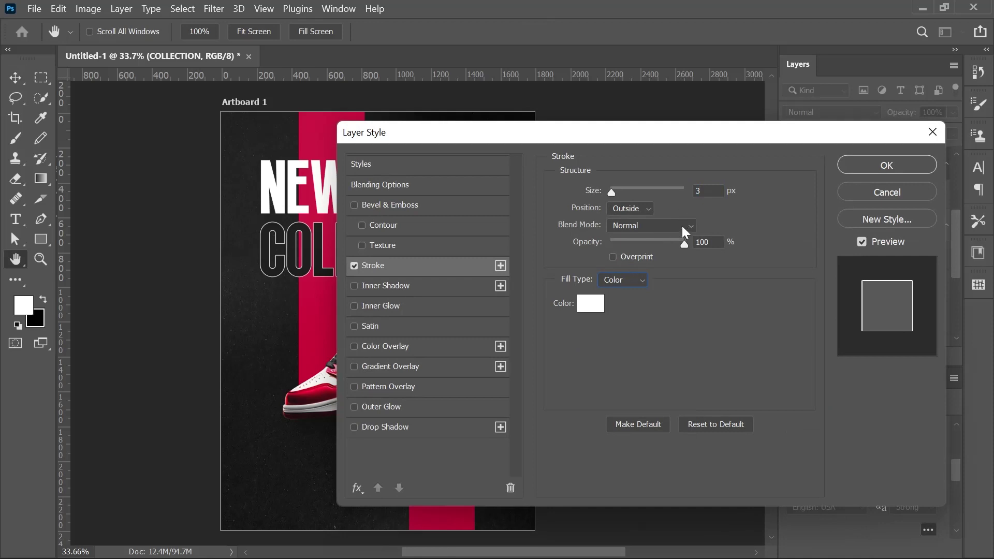
pyautogui.click(869, 164)
pyautogui.click(828, 112)
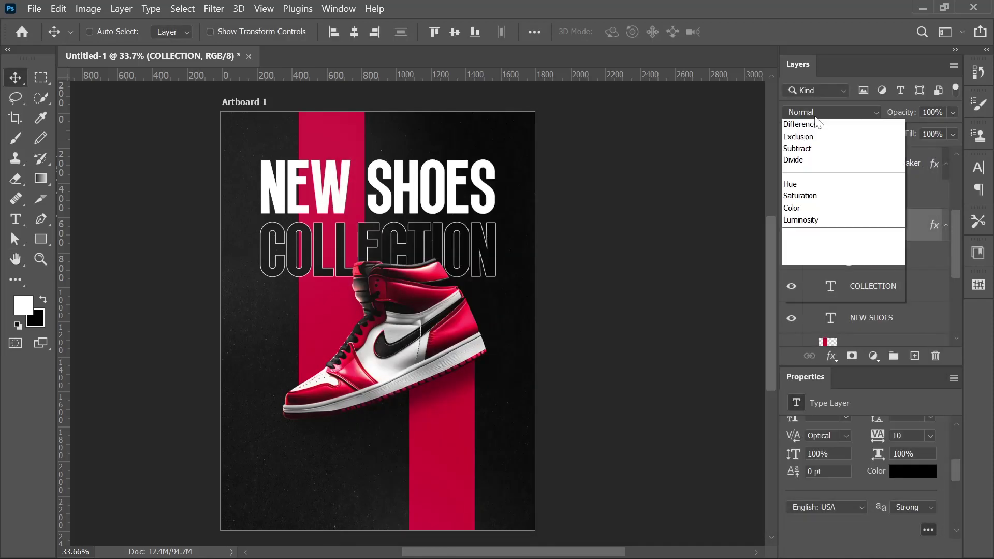
pyautogui.click(824, 245)
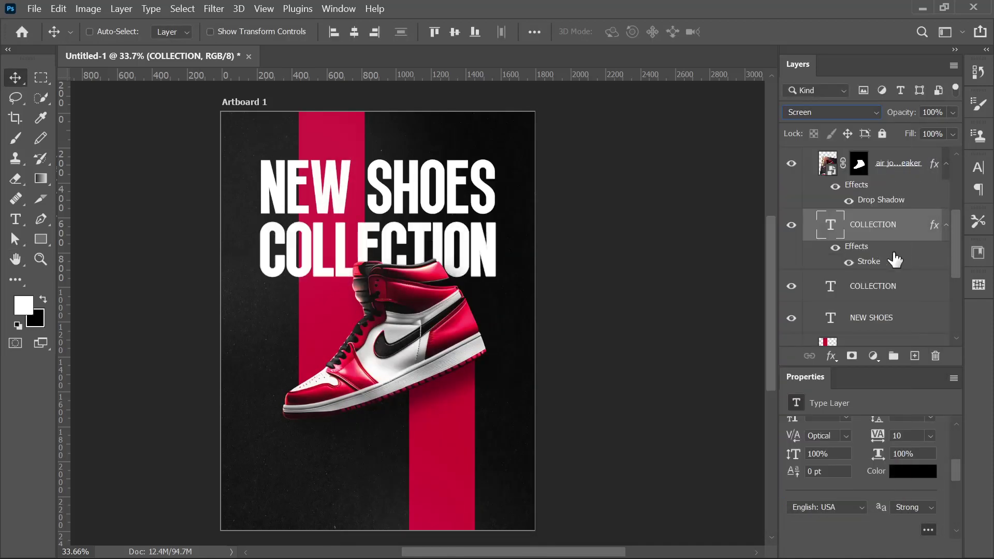
# Link the outlined COLLECTION copy with the solid white COLLECTION layer
pyautogui.keyDown('ctrl'); pyautogui.click(879, 286); pyautogui.keyUp('ctrl')
pyautogui.rightClick(879, 286)
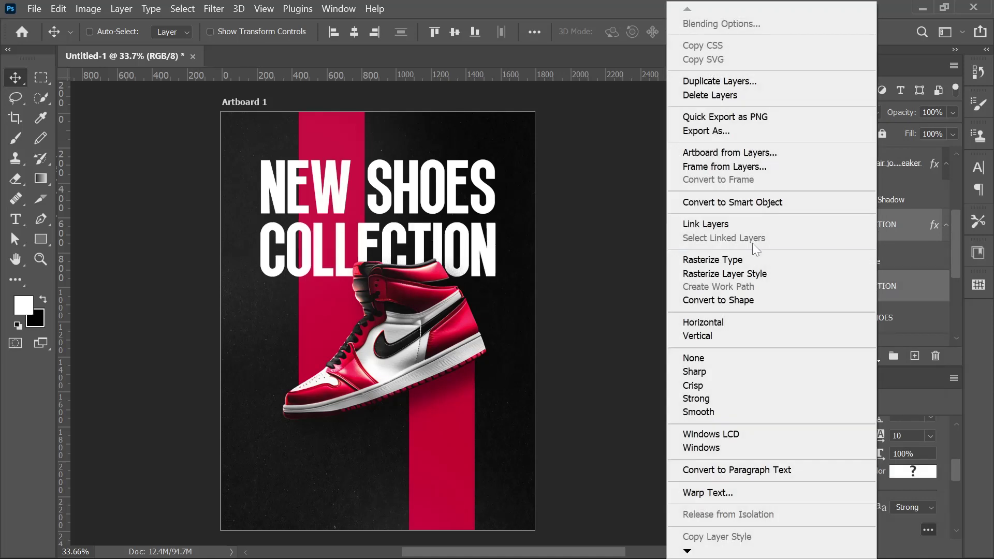
pyautogui.click(701, 224)
# Move the outlined COLLECTION layer to the top of the layer stack and shift the headline slightly down the poster
pyautogui.click(879, 228)
pyautogui.moveTo(879, 232); pyautogui.dragTo(862, 184)
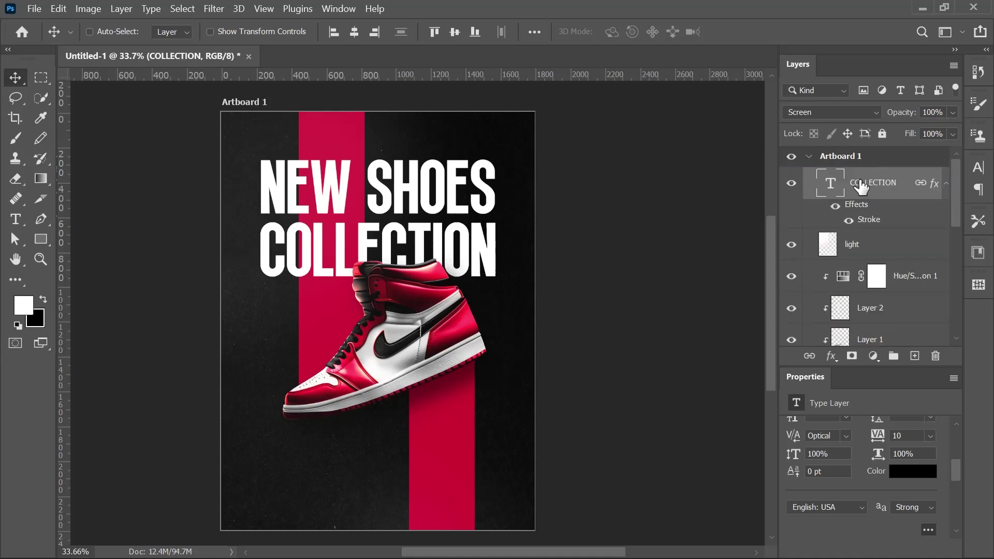
pyautogui.hscroll(-1, 577, 290)
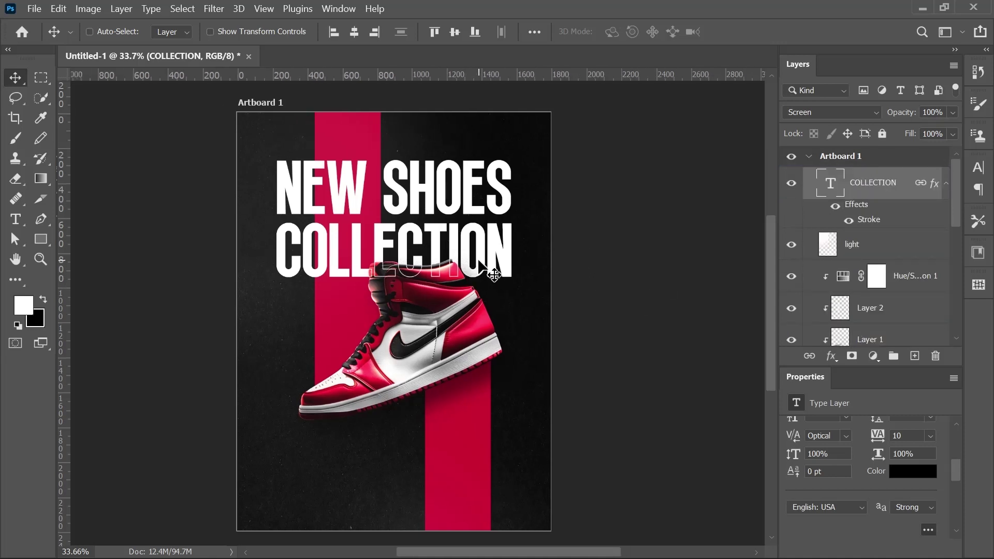
pyautogui.moveTo(489, 275)
pyautogui.mouseDown()
pyautogui.moveTo(479, 278)
pyautogui.moveTo(483, 351)
pyautogui.moveTo(493, 282)
pyautogui.mouseUp()
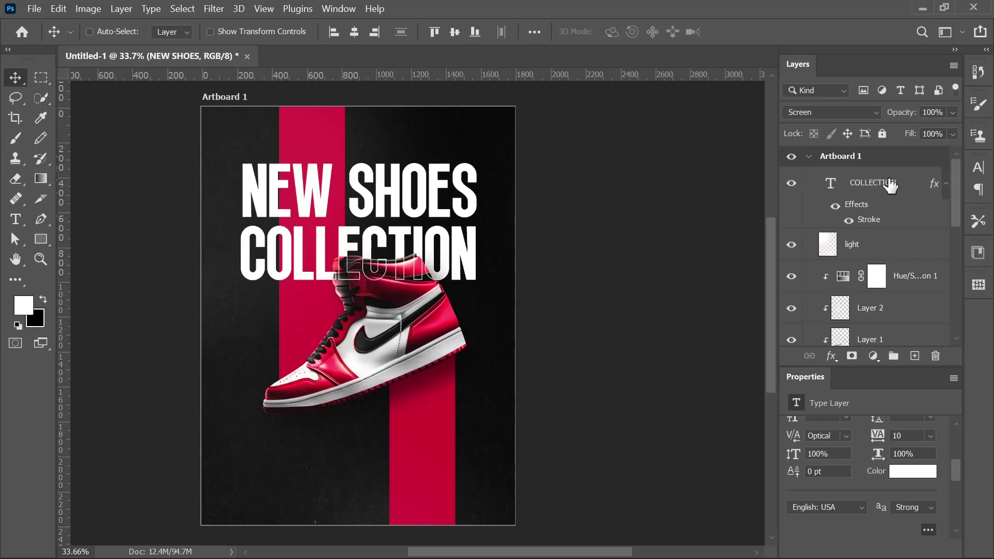
# Place jordan-logo.png on the lower red stripe, scaled to about 235 × 219 px, and set its blend mode to Divide
pyautogui.click(891, 181)
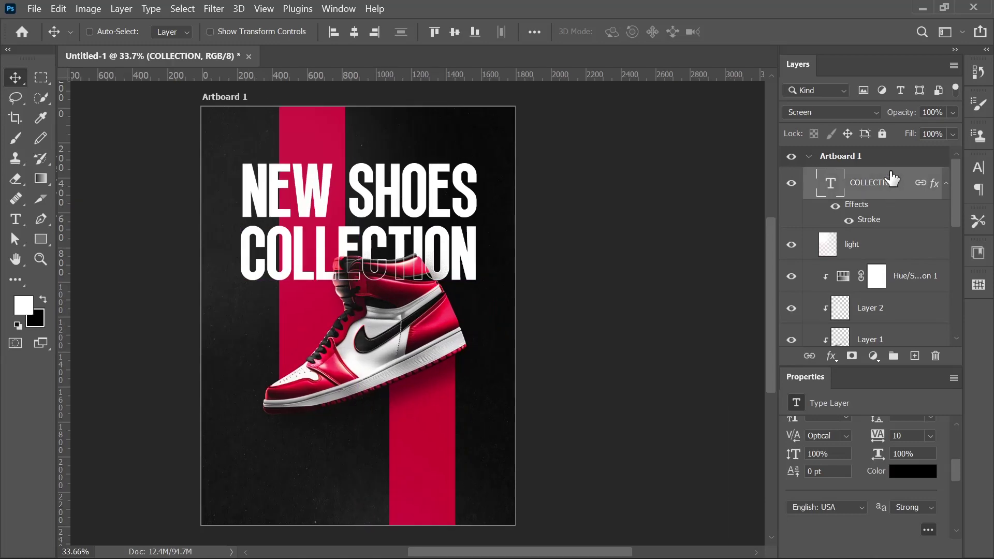
pyautogui.click(26, 8)
pyautogui.click(98, 317)
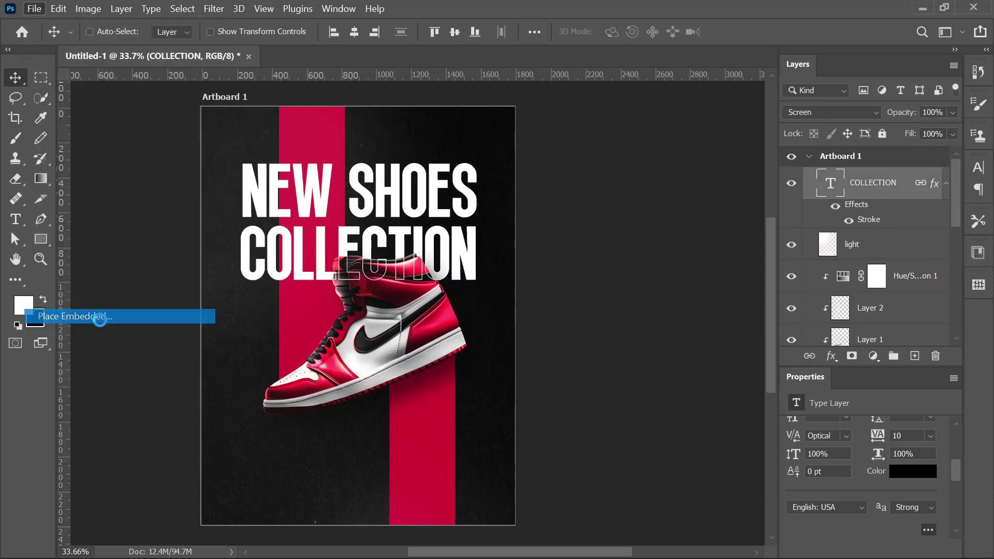
pyautogui.moveTo(354, 339); pyautogui.dragTo(355, 471)
pyautogui.moveTo(423, 394); pyautogui.dragTo(422, 457)
pyautogui.click(771, 32)
pyautogui.scroll(1, 488, 306)
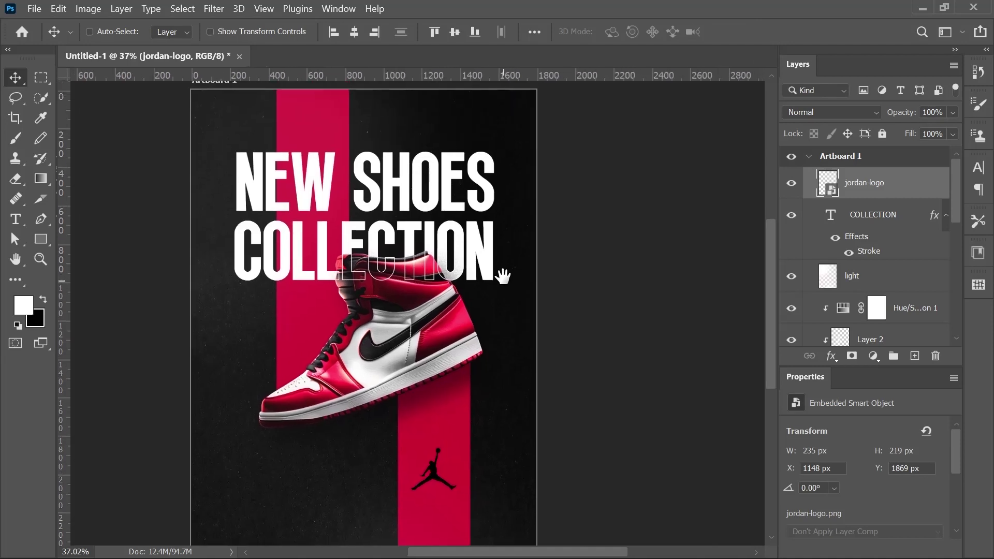
pyautogui.click(839, 113)
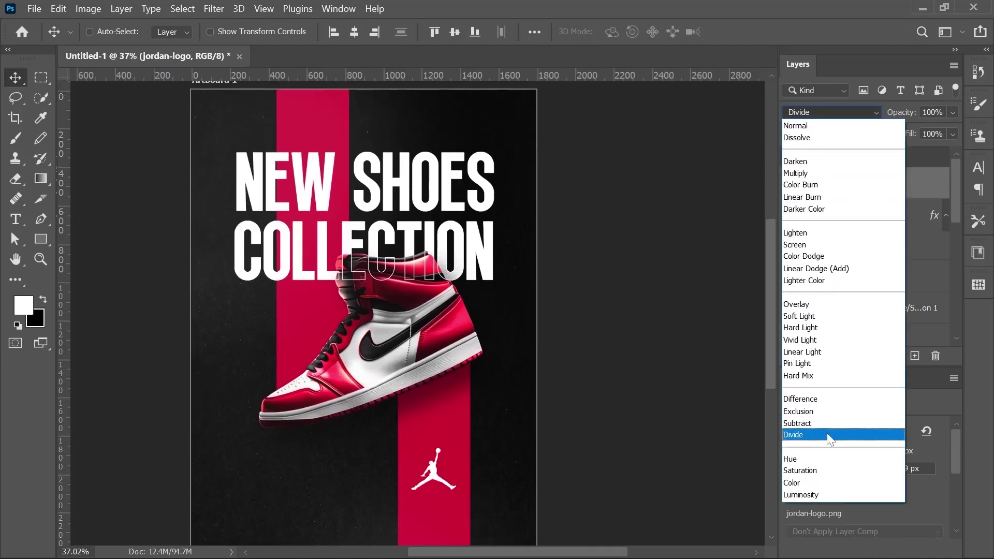
pyautogui.click(827, 433)
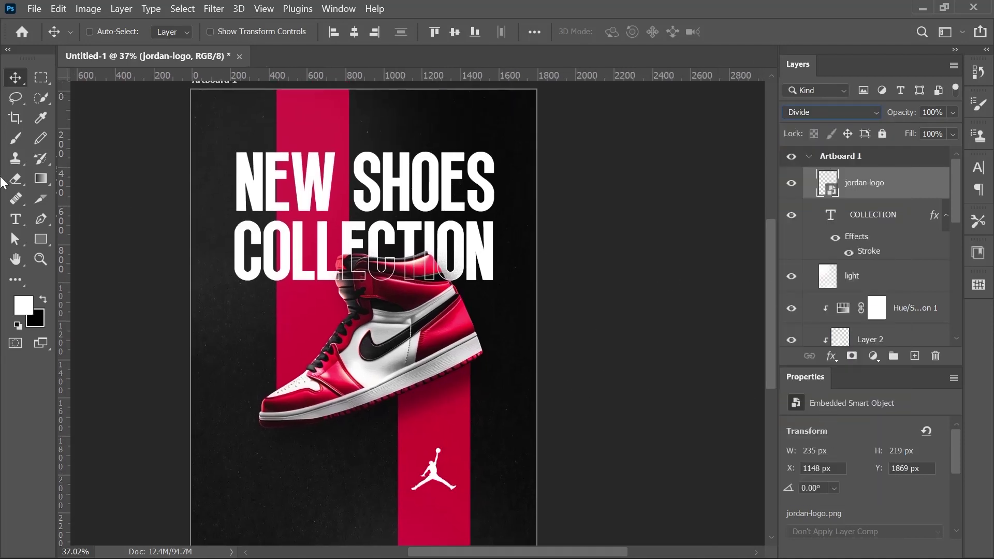
# Set the Type tool's text color to near-white (f7f7f7) for a caption under the Jordan logo
pyautogui.click(18, 219)
pyautogui.scroll(4, 466, 418)
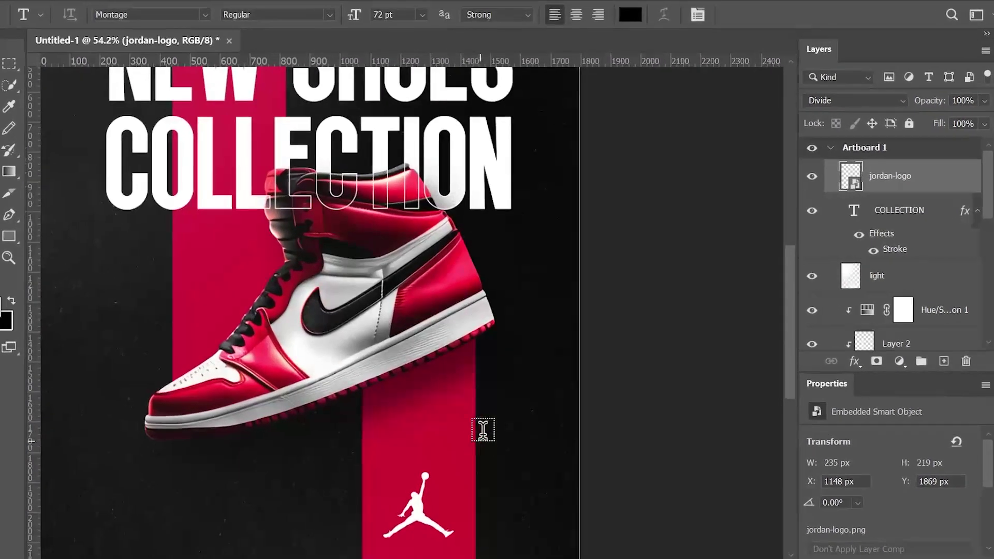
pyautogui.moveTo(488, 399); pyautogui.dragTo(515, 284)
pyautogui.scroll(1, 424, 382)
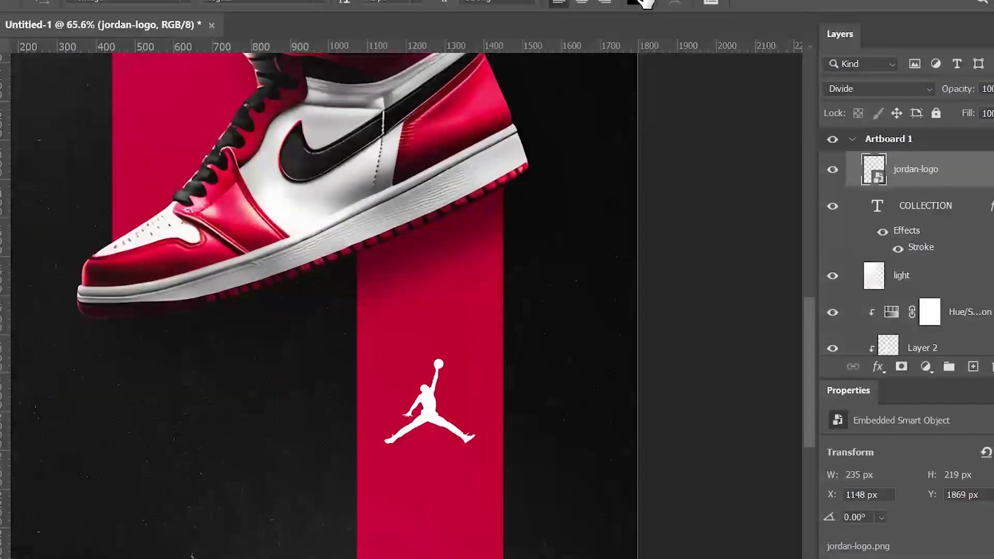
pyautogui.click(635, 2)
pyautogui.moveTo(679, 287); pyautogui.dragTo(587, 233)
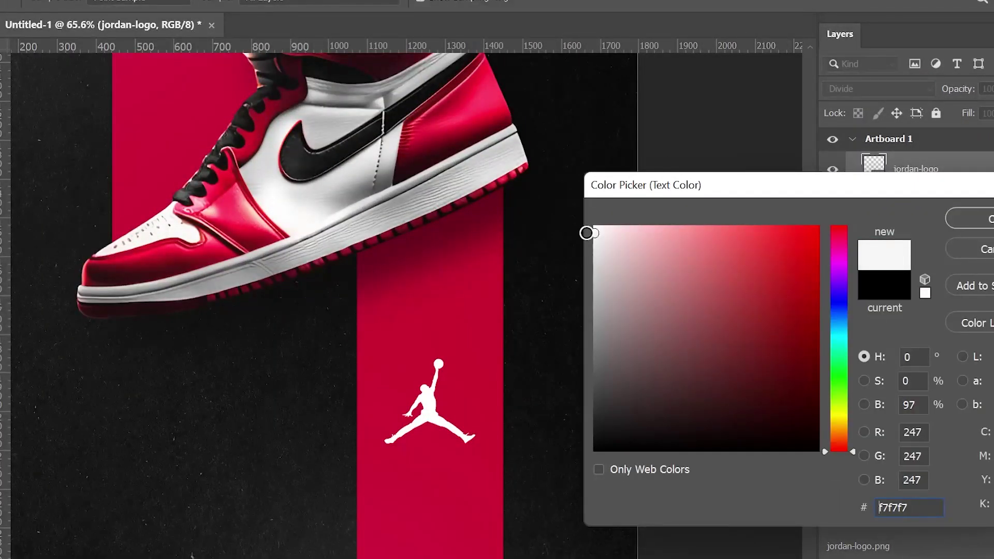
pyautogui.click(963, 220)
# Add the text AIR JORDAN in Montage Regular, 18 pt, centered below the Jordan logo on the red stripe
pyautogui.click(384, 492)
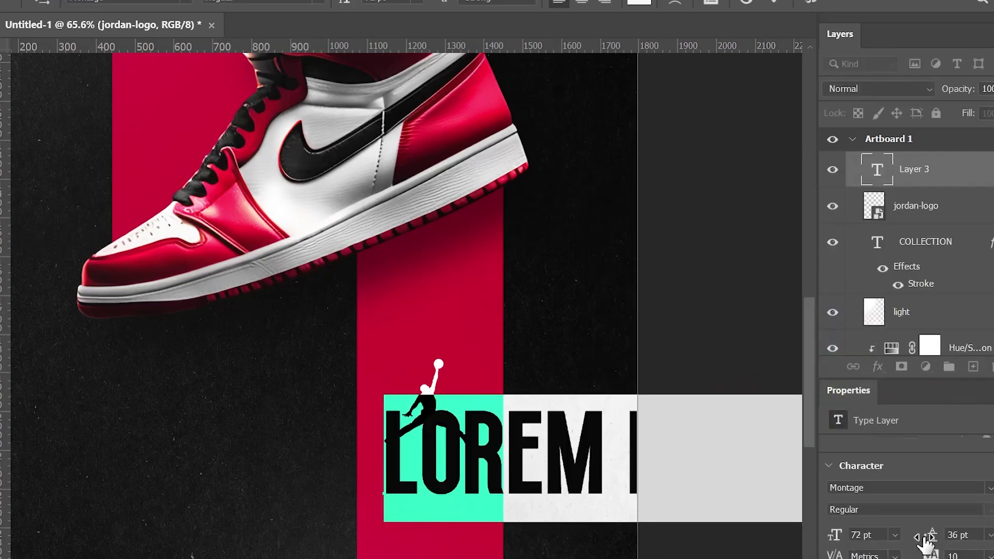
pyautogui.click(896, 534)
pyautogui.click(877, 435)
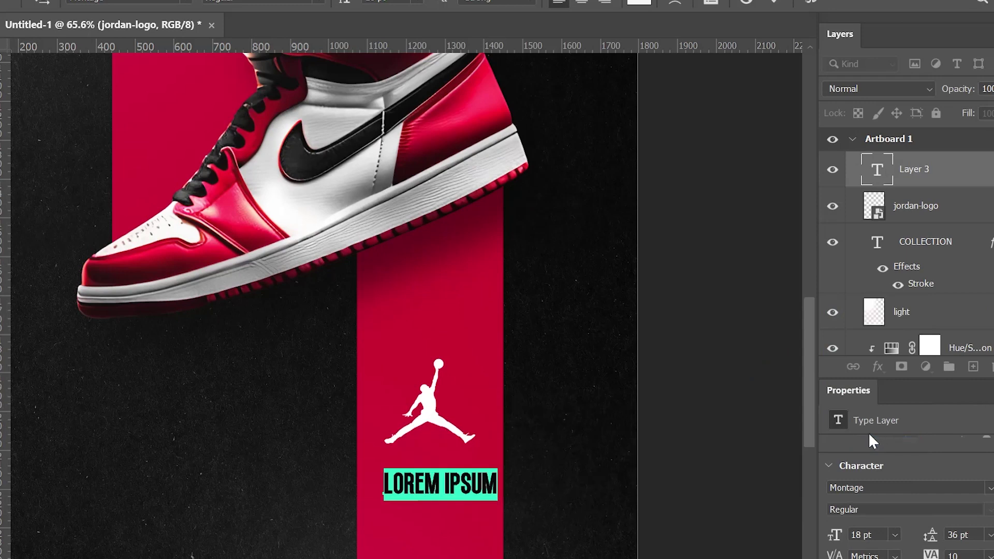
pyautogui.write('AIR JORDA')
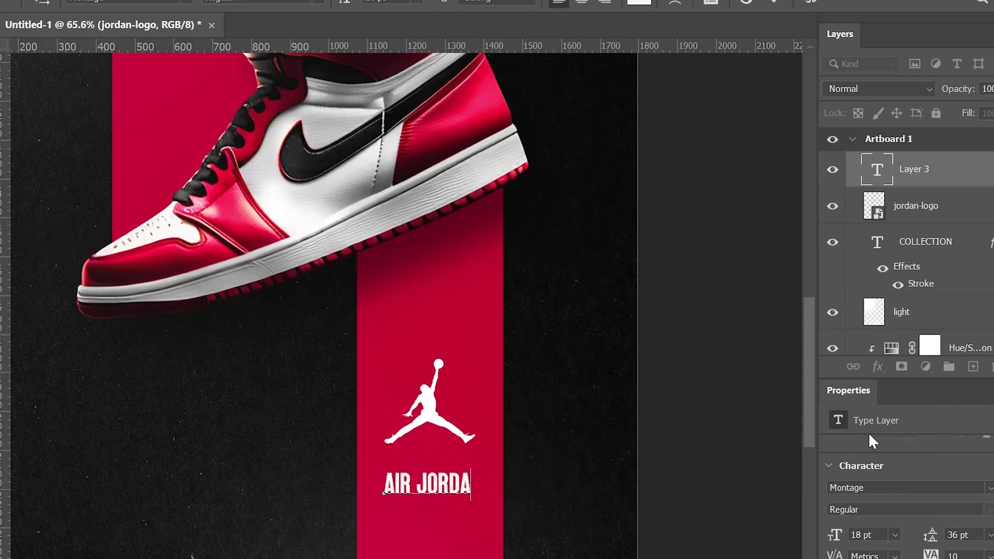
pyautogui.write('N')
pyautogui.click(774, 2)
pyautogui.press('v')
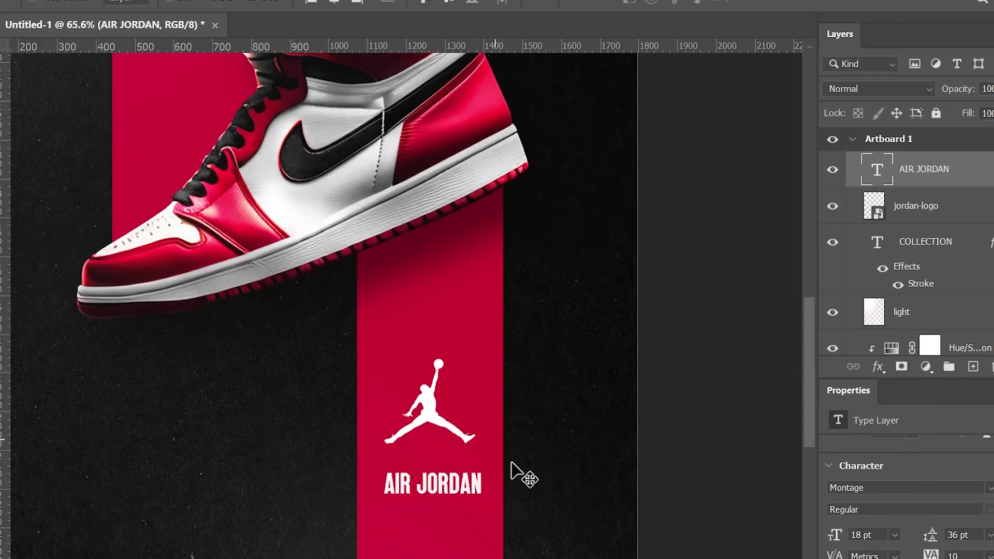
pyautogui.moveTo(511, 462); pyautogui.dragTo(513, 454)
pyautogui.scroll(-5, 512, 455)
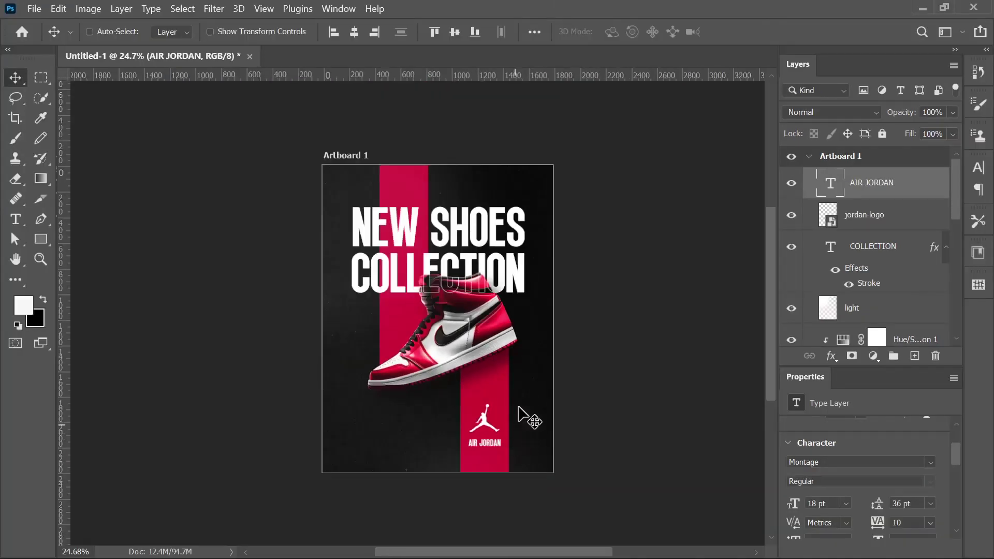
# Draw a red rectangle about 513 × 128 px below the shoe's toe, aligned to a vertical guide at the headline's left edge
pyautogui.scroll(3, 472, 355)
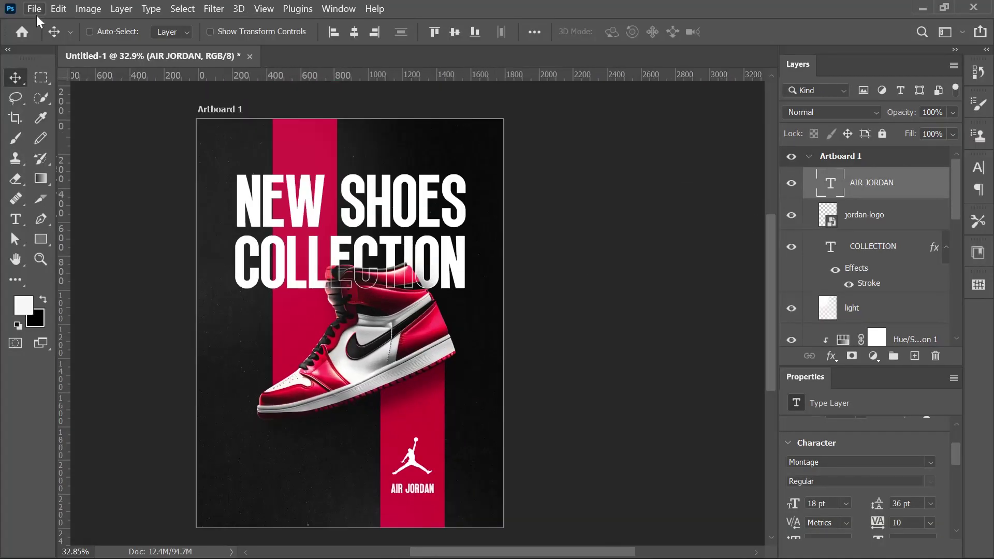
pyautogui.press('u')
pyautogui.click(174, 32)
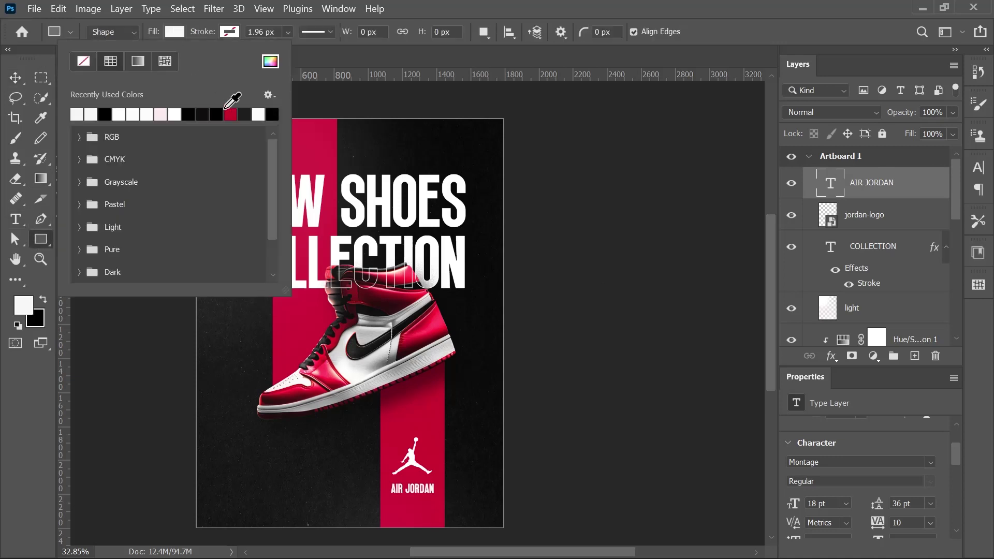
pyautogui.click(230, 114)
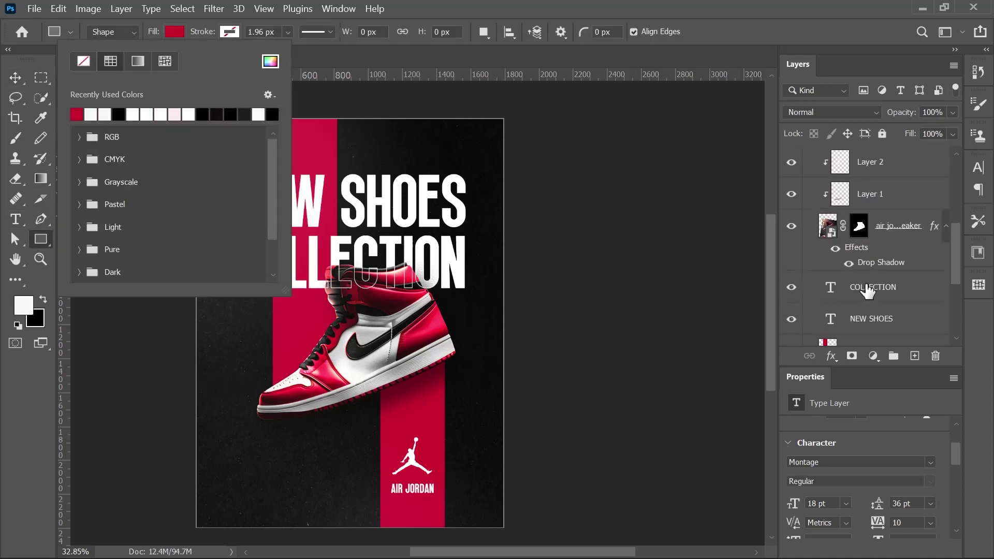
pyautogui.click(679, 365)
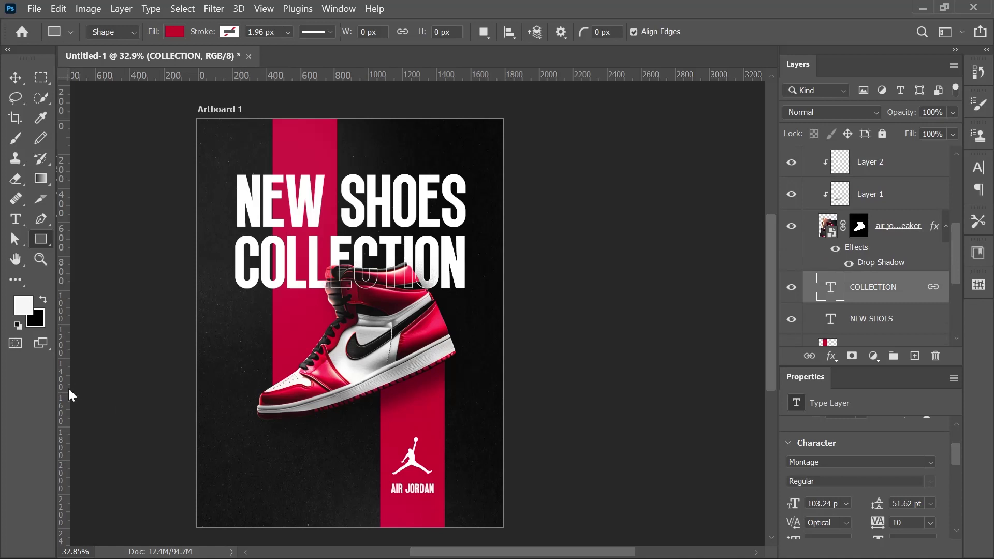
pyautogui.moveTo(71, 395); pyautogui.dragTo(323, 462)
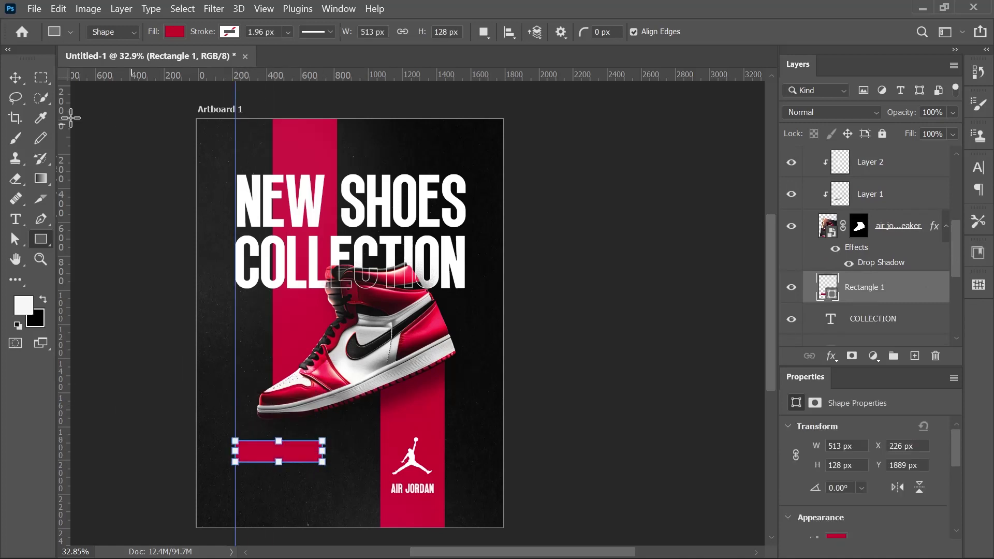
# Remove the vertical guide along the red rectangle's left edge
pyautogui.click(23, 83)
pyautogui.moveTo(236, 234); pyautogui.dragTo(15, 220)
pyautogui.scroll(1, 473, 328)
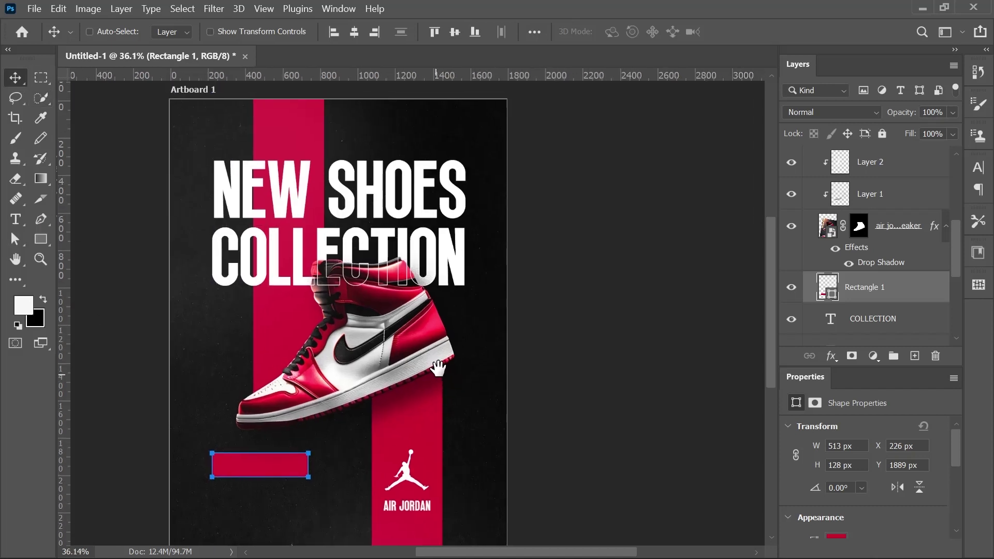
# Recolor the small rectangle below the shoe to a brighter red and move it down to about Y 2079 px
pyautogui.click(836, 536)
pyautogui.click(974, 324)
pyautogui.click(745, 233)
pyautogui.click(927, 227)
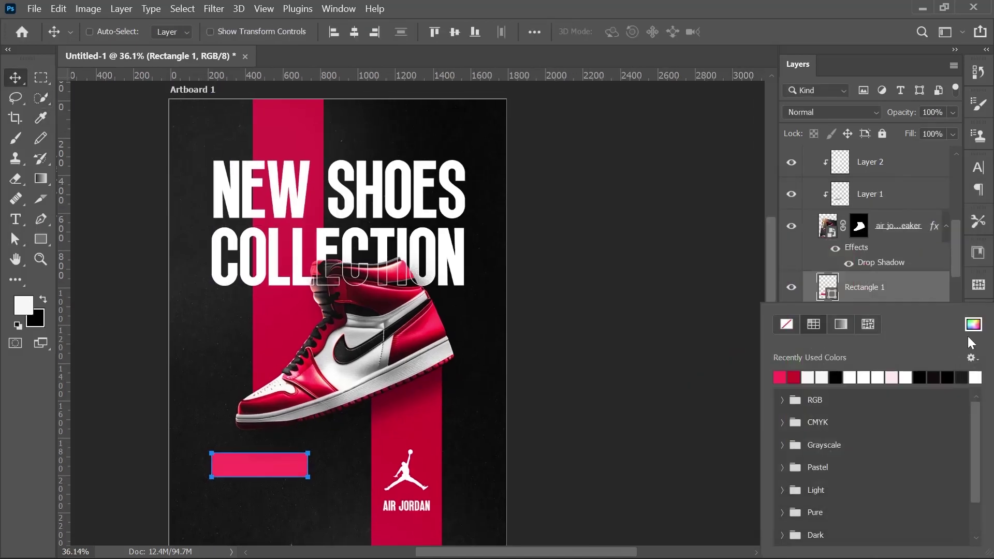
pyautogui.click(973, 324)
pyautogui.click(928, 229)
pyautogui.press('v')
pyautogui.moveTo(280, 466); pyautogui.dragTo(282, 503)
# Add the text SHOP NOW in near-white Montage Regular above the red rectangle
pyautogui.press('t')
pyautogui.scroll(5, 289, 505)
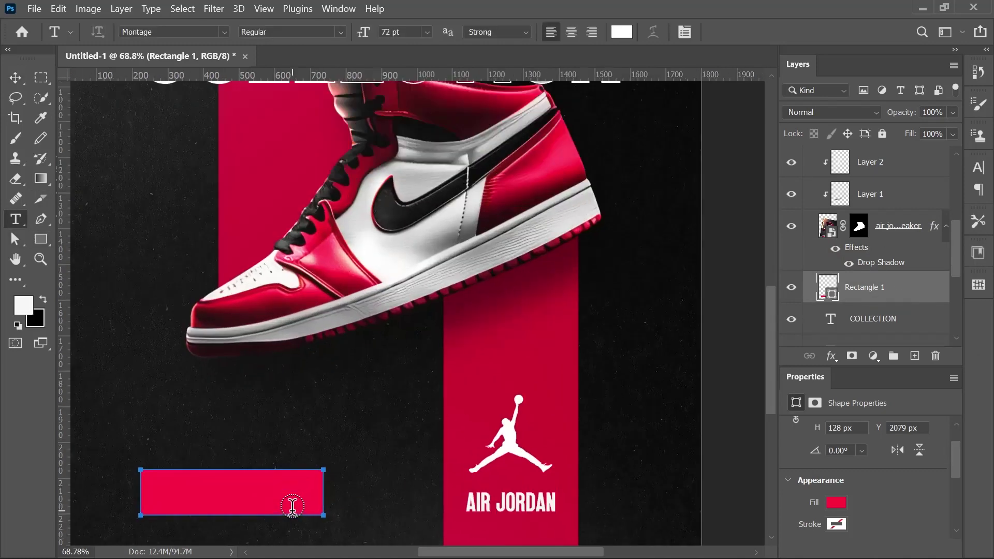
pyautogui.click(196, 399)
pyautogui.write('SHOP NOW')
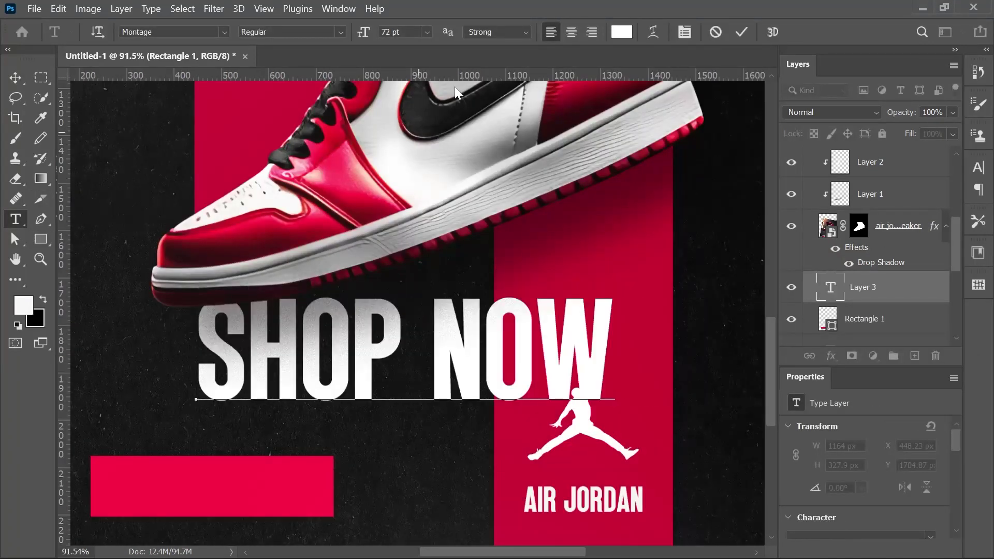
pyautogui.click(741, 31)
# Set the SHOP NOW text to 24 pt and center it on the red rectangle
pyautogui.scroll(-3, 844, 479)
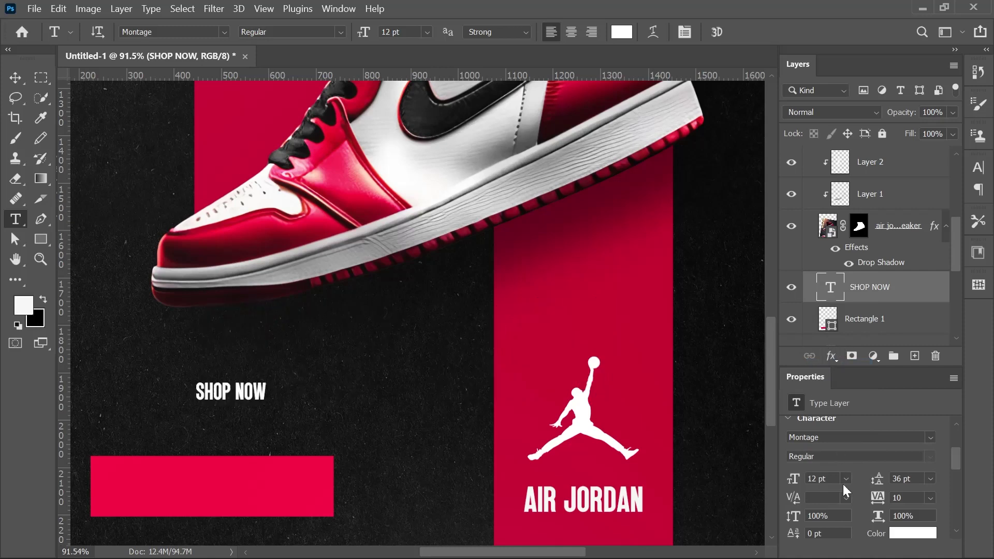
pyautogui.click(846, 478)
pyautogui.click(825, 430)
pyautogui.press('v')
pyautogui.click(846, 478)
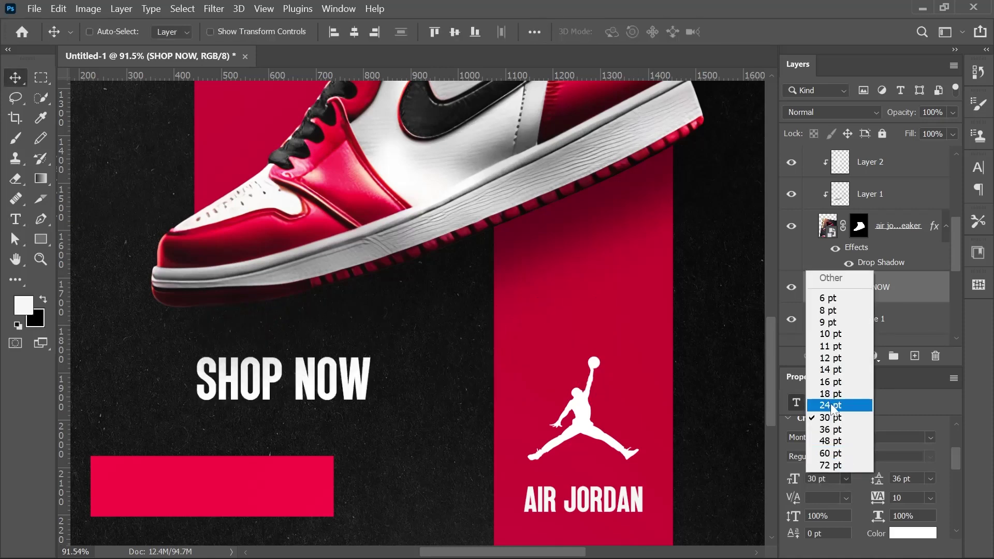
pyautogui.click(821, 407)
pyautogui.moveTo(302, 387); pyautogui.dragTo(239, 492)
pyautogui.hotkey('ctrl', '0')
pyautogui.scroll(-1, 872, 295)
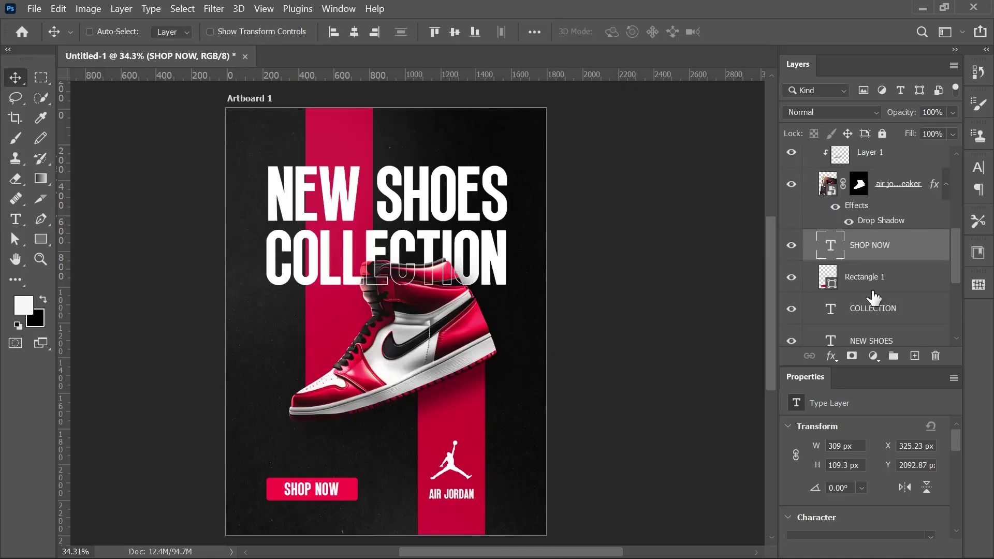
# Add a Multiply drop shadow to the red button rectangle with 50% opacity, 131° angle, 42 px distance, 2% spread, 70 px size and 15% noise
pyautogui.click(872, 277)
pyautogui.click(831, 356)
pyautogui.click(860, 517)
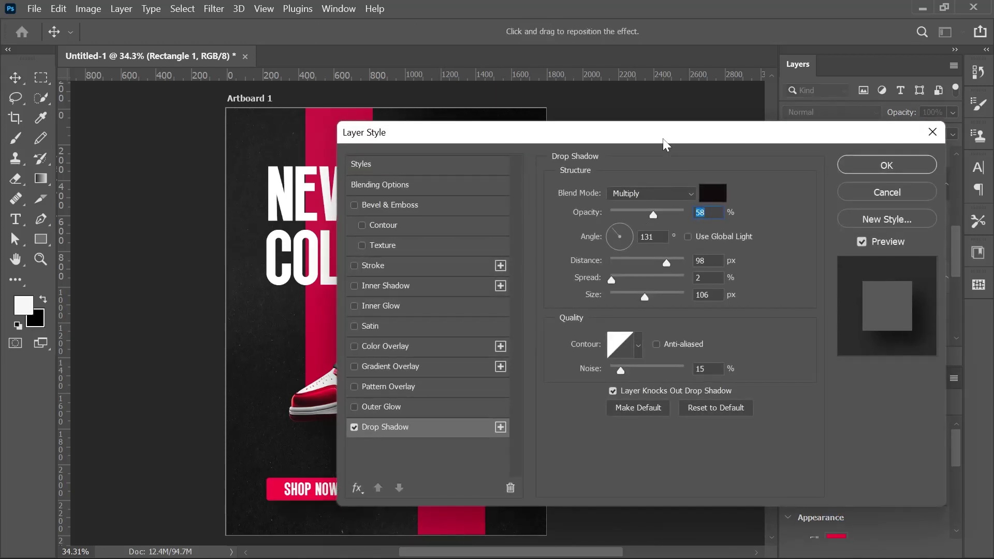
pyautogui.moveTo(663, 138); pyautogui.dragTo(580, 125)
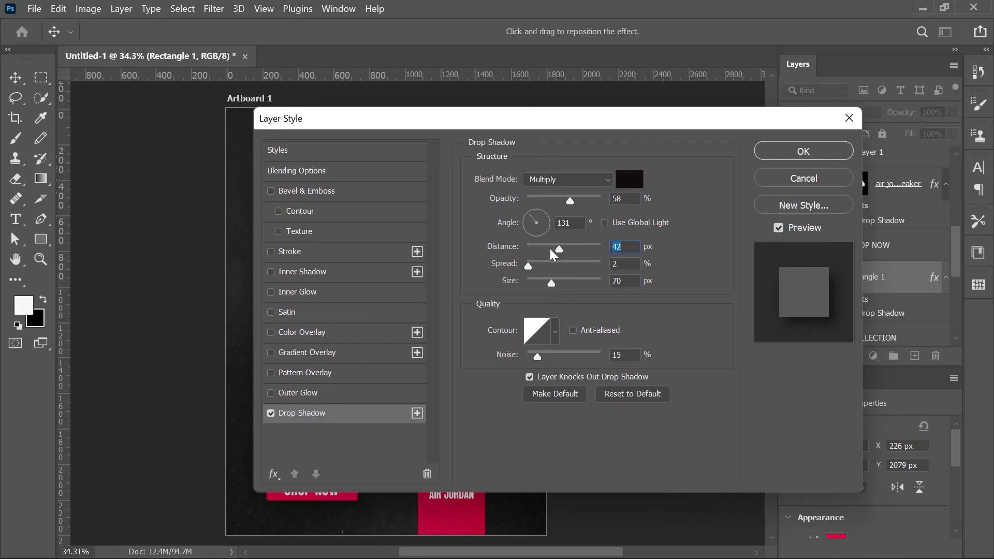
pyautogui.moveTo(542, 120)
pyautogui.mouseDown()
pyautogui.moveTo(743, 83)
pyautogui.moveTo(529, 106)
pyautogui.mouseUp()
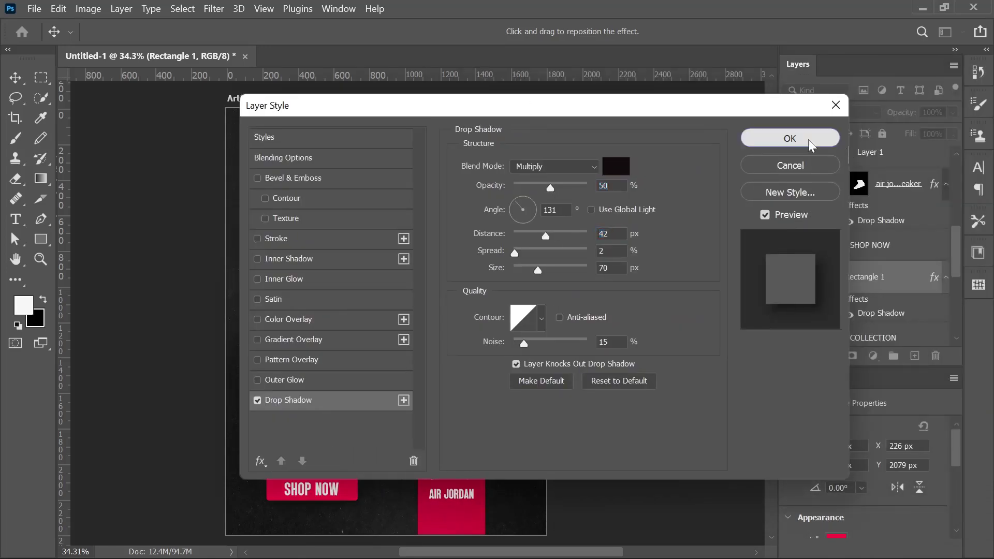
pyautogui.click(811, 142)
# Group the two red stripe layers and name the group LINES
pyautogui.scroll(2, 880, 254)
pyautogui.scroll(-4, 891, 255)
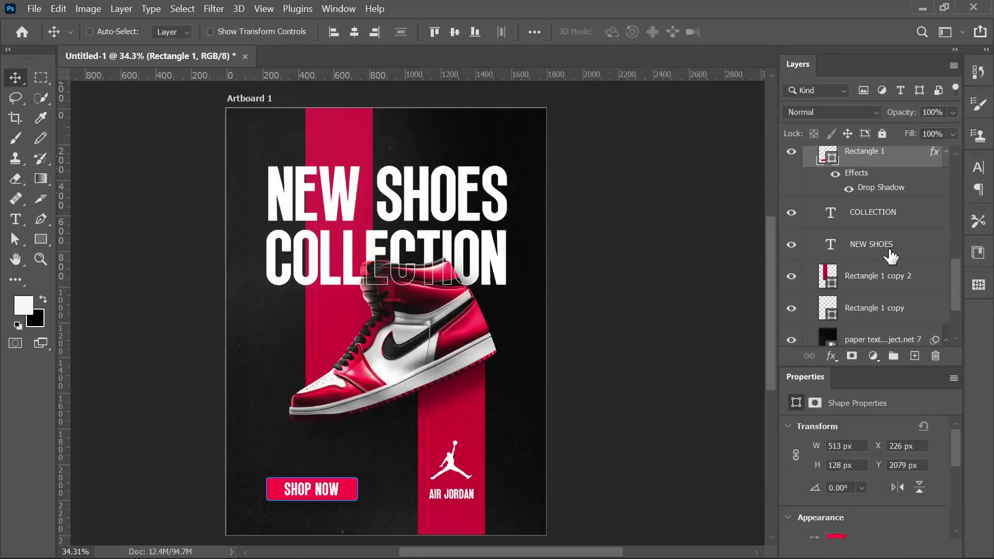
pyautogui.click(880, 277)
pyautogui.keyDown('shift'); pyautogui.click(885, 310); pyautogui.keyUp('shift')
pyautogui.doubleClick(861, 269)
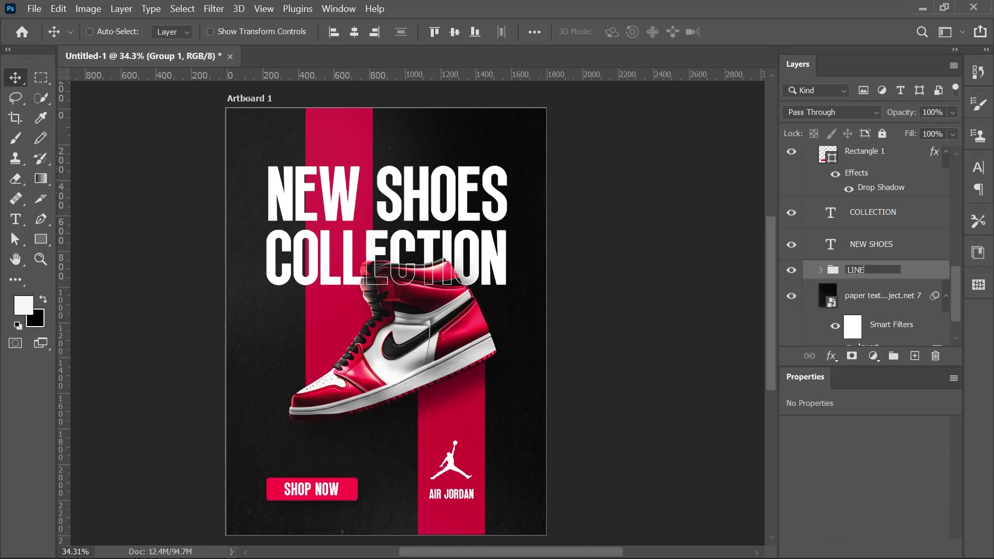
pyautogui.press('Return')
# Create a layer clipped to the LINES group and paint soft near-white highlights over the stripes with a 1500 px brush
pyautogui.click(915, 355)
pyautogui.rightClick(898, 277)
pyautogui.click(797, 309)
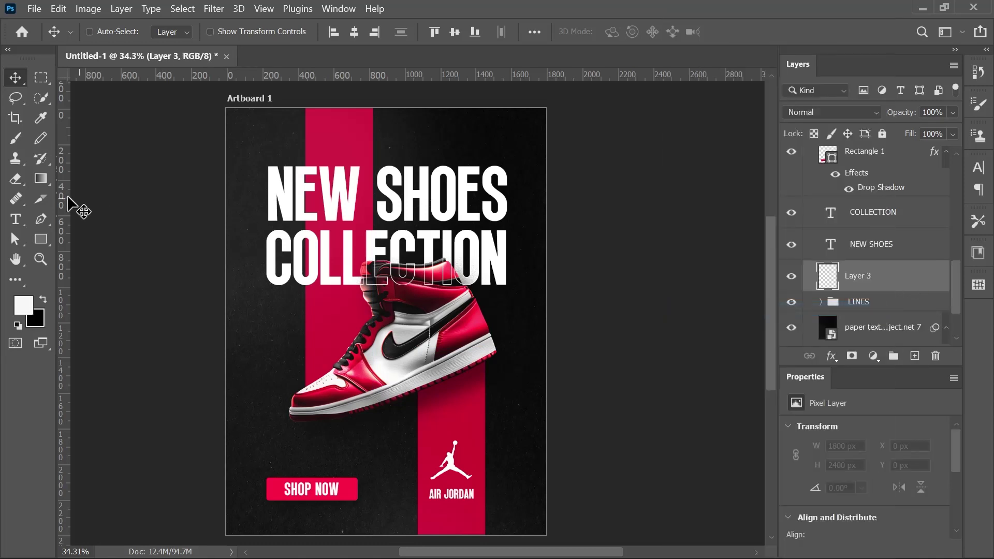
pyautogui.press('b')
pyautogui.click(253, 160)
pyautogui.hotkey('ctrl', 'z')
pyautogui.click(249, 293)
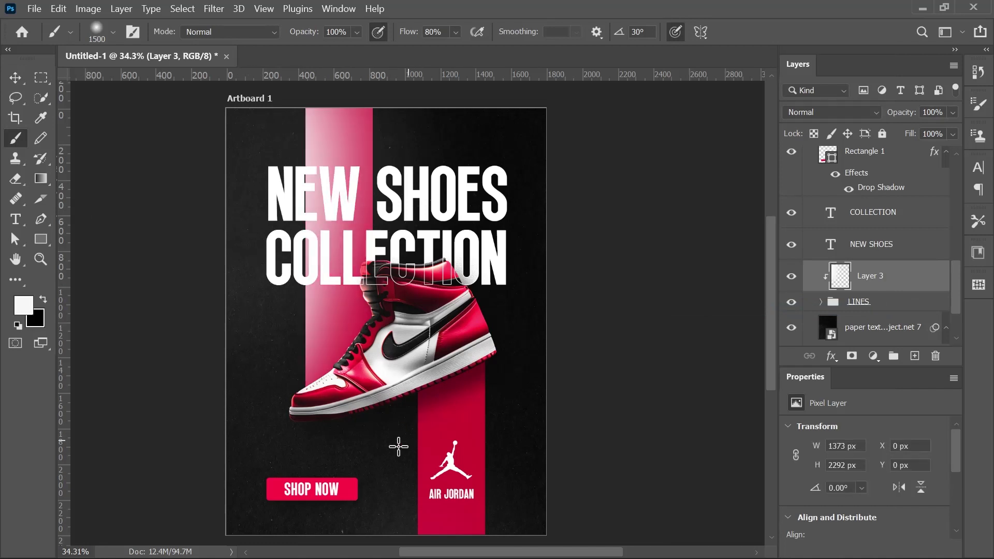
pyautogui.click(399, 446)
# Set the stripe highlight layer to Overlay blending and adjust its opacity so it brightens the red softly
pyautogui.moveTo(953, 113); pyautogui.dragTo(884, 129)
pyautogui.click(831, 111)
pyautogui.click(825, 304)
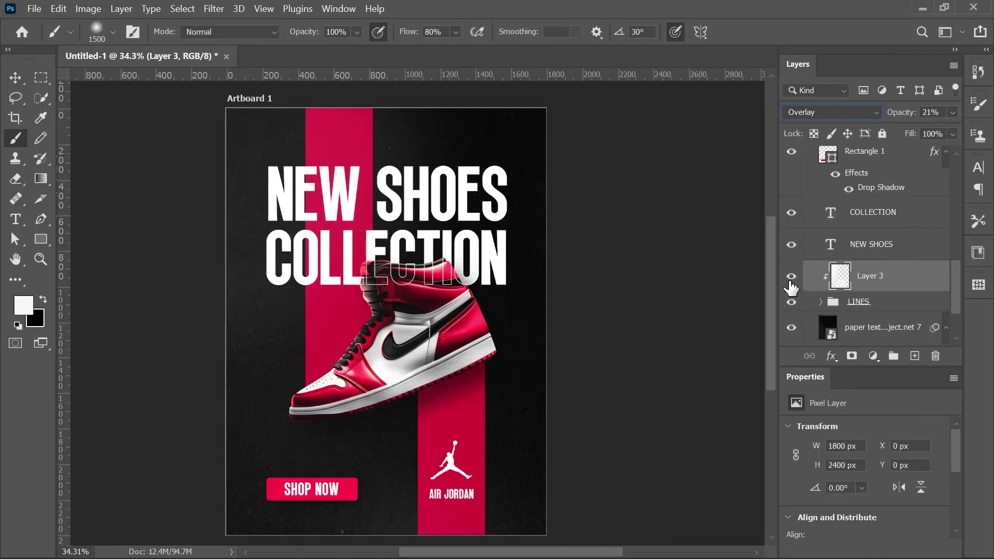
pyautogui.click(952, 112)
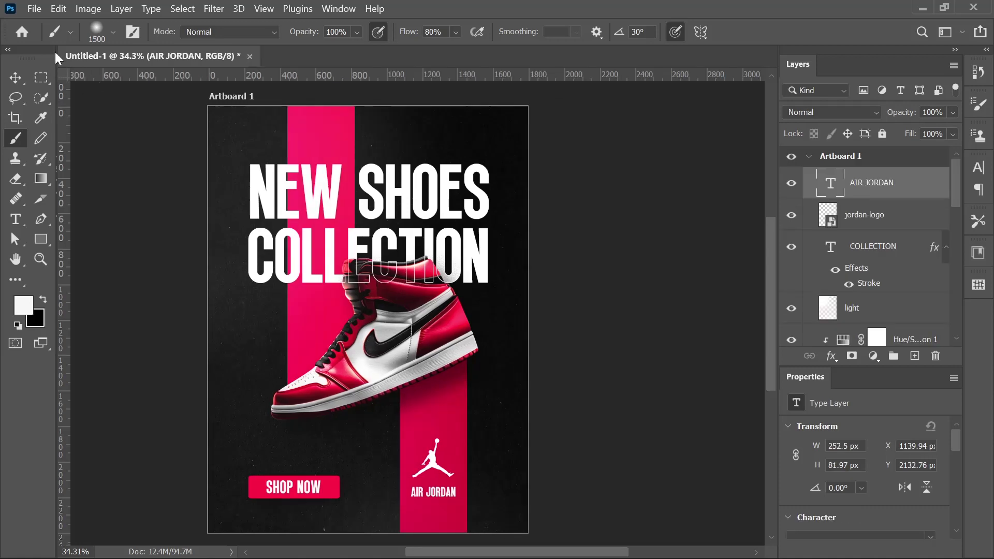
# Place the nike_PNG17 logo at about 41% scale across the poster's lower half, layered between the red stripes and the paper texture
pyautogui.click(34, 8)
pyautogui.click(84, 316)
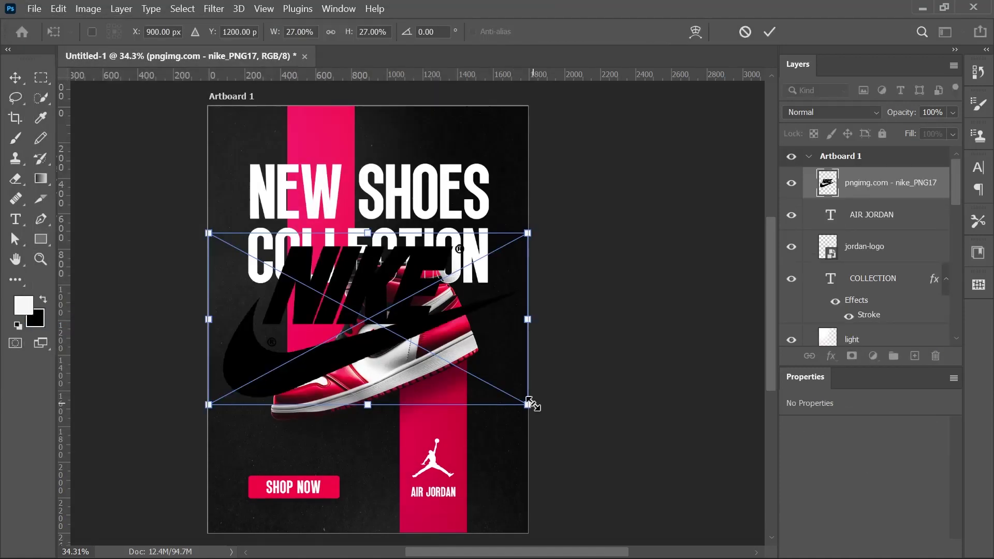
pyautogui.moveTo(533, 406); pyautogui.dragTo(609, 450)
pyautogui.moveTo(440, 310); pyautogui.dragTo(456, 397)
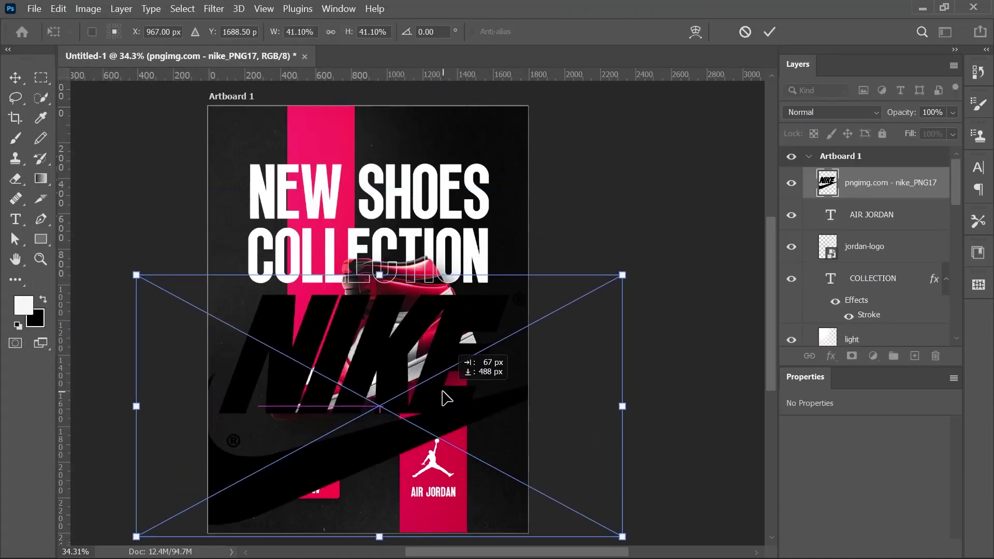
pyautogui.press('Return')
pyautogui.moveTo(883, 196)
pyautogui.mouseDown()
pyautogui.moveTo(882, 405)
pyautogui.moveTo(857, 231)
pyautogui.moveTo(860, 241)
pyautogui.mouseUp()
pyautogui.press('v')
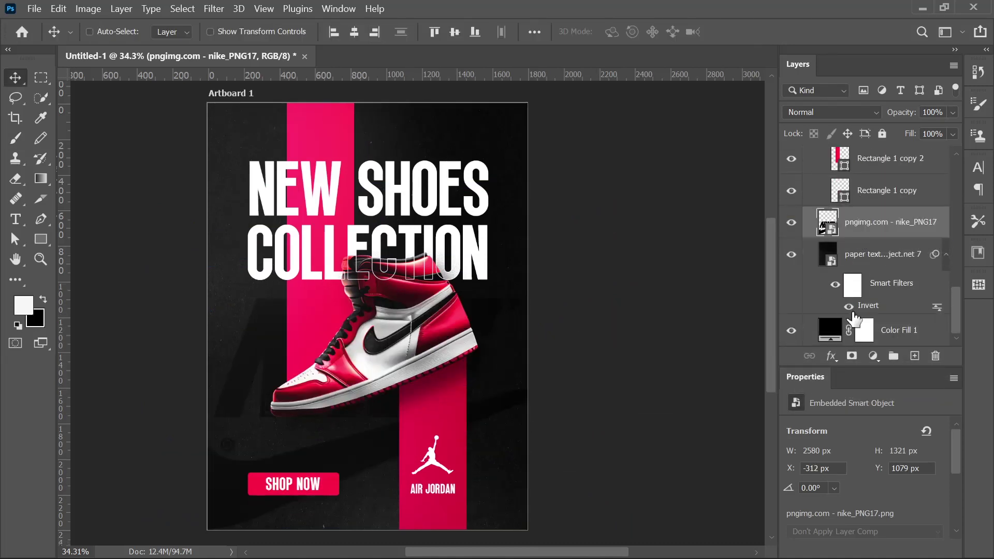
# Add a 3 px inside stroke to the Nike logo with a white-to-transparent linear gradient at -7° and 111% scale
pyautogui.click(831, 355)
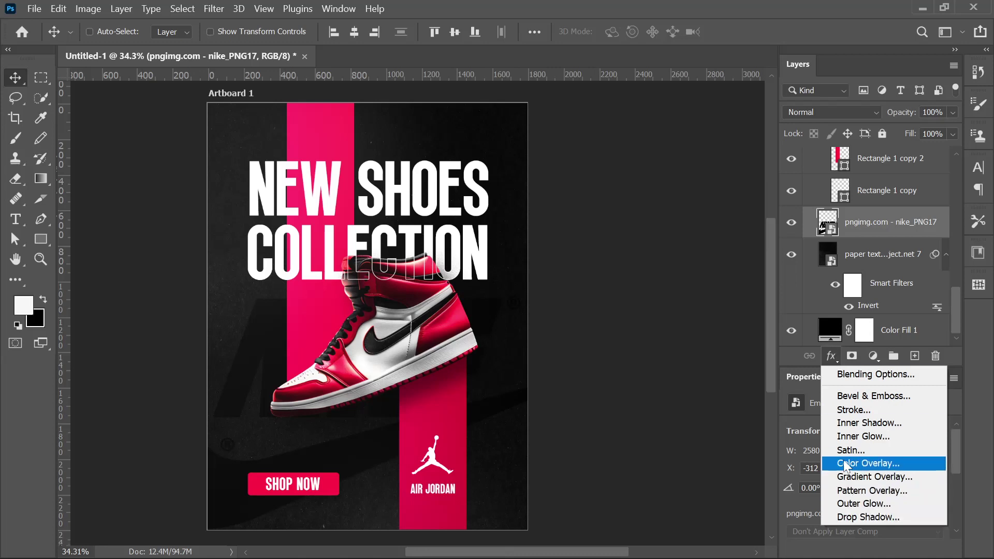
pyautogui.click(853, 410)
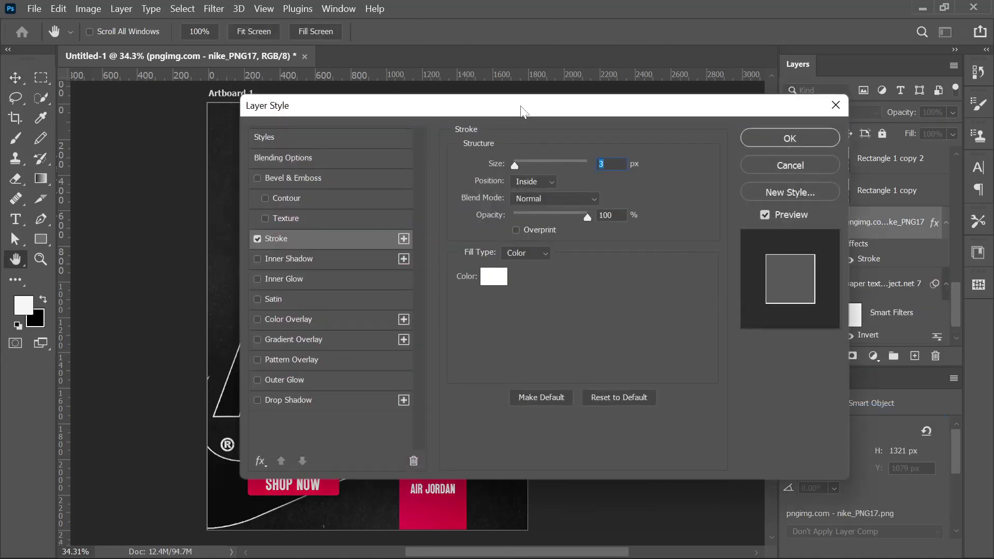
pyautogui.moveTo(523, 111)
pyautogui.mouseDown()
pyautogui.moveTo(792, 102)
pyautogui.moveTo(580, 130)
pyautogui.moveTo(673, 126)
pyautogui.moveTo(852, 77)
pyautogui.moveTo(673, 95)
pyautogui.moveTo(829, 27)
pyautogui.mouseUp()
pyautogui.click(571, 271)
pyautogui.click(575, 295)
pyautogui.click(691, 303)
pyautogui.click(735, 325)
pyautogui.click(857, 257)
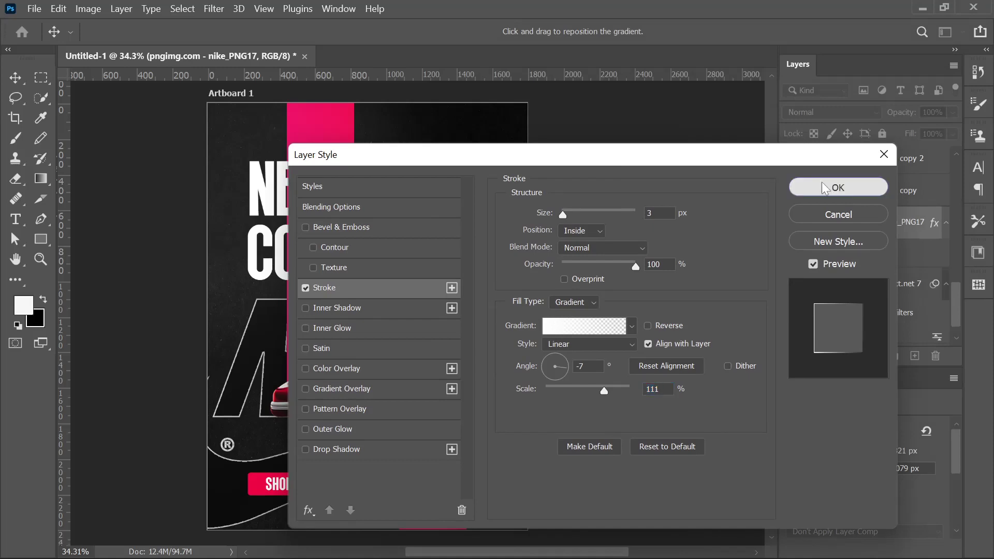
pyautogui.click(821, 181)
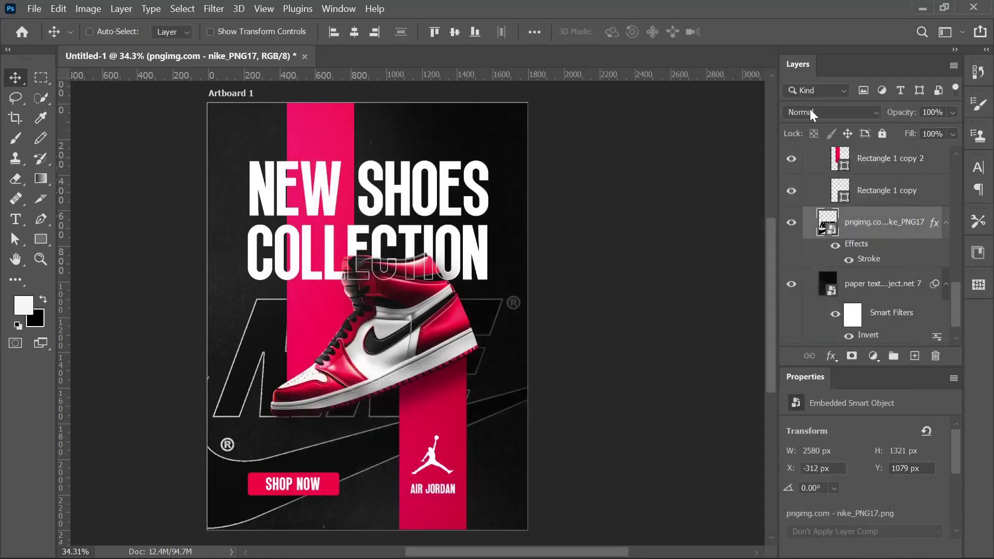
# Set the Nike logo layer to Screen blending at about 75% opacity
pyautogui.click(807, 111)
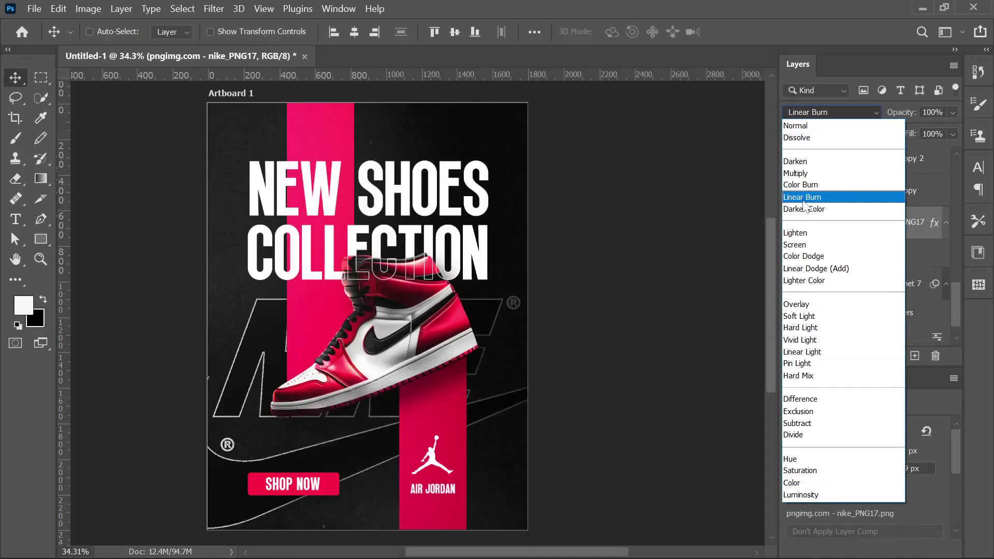
pyautogui.click(802, 247)
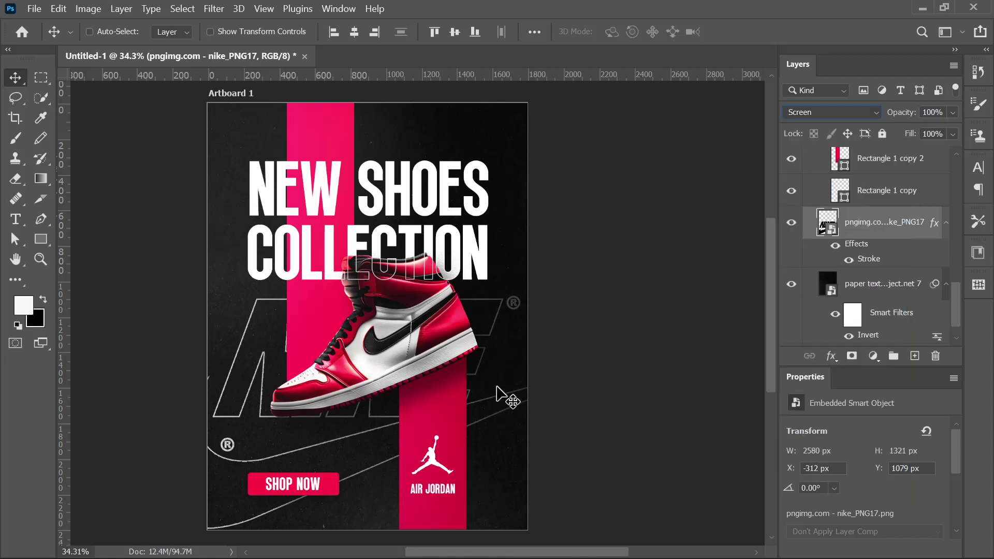
pyautogui.moveTo(496, 386); pyautogui.dragTo(515, 395)
pyautogui.click(953, 112)
pyautogui.moveTo(954, 128); pyautogui.dragTo(932, 130)
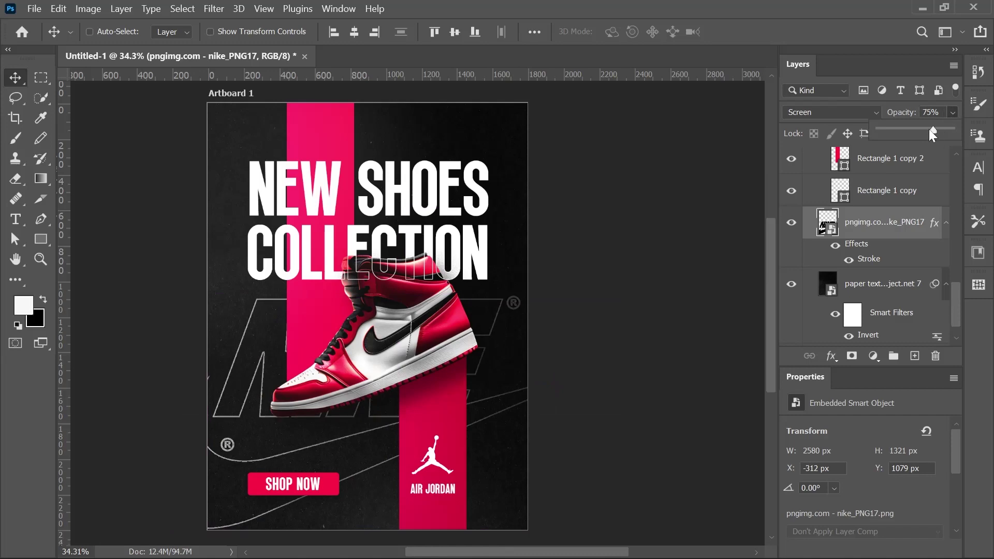
# Add a drop shadow to the lower red stripe behind the Jordan logo
pyautogui.click(880, 191)
pyautogui.click(831, 356)
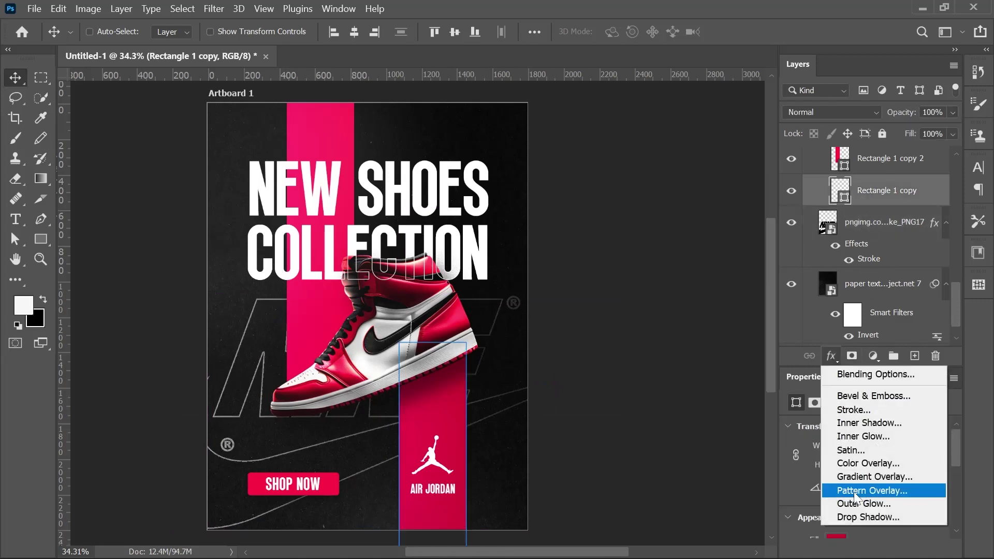
pyautogui.click(868, 517)
pyautogui.moveTo(602, 167)
pyautogui.mouseDown()
pyautogui.moveTo(981, 91)
pyautogui.moveTo(607, 184)
pyautogui.mouseUp()
pyautogui.click(825, 209)
# Apply the same drop shadow effect to the upper red stripe and review its settings
pyautogui.hotkey('ctrl', 'j')
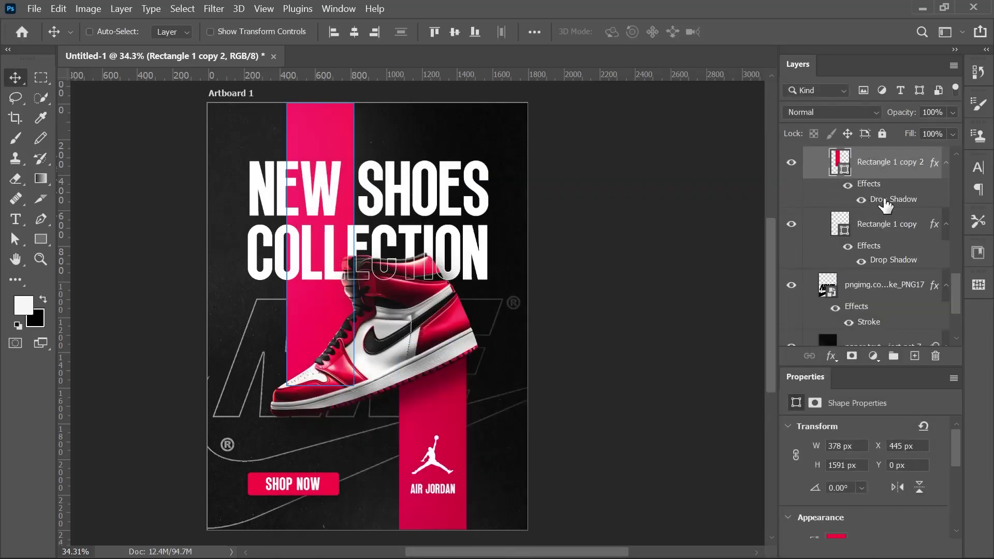
pyautogui.doubleClick(884, 201)
pyautogui.moveTo(621, 184); pyautogui.dragTo(574, 179)
pyautogui.click(790, 210)
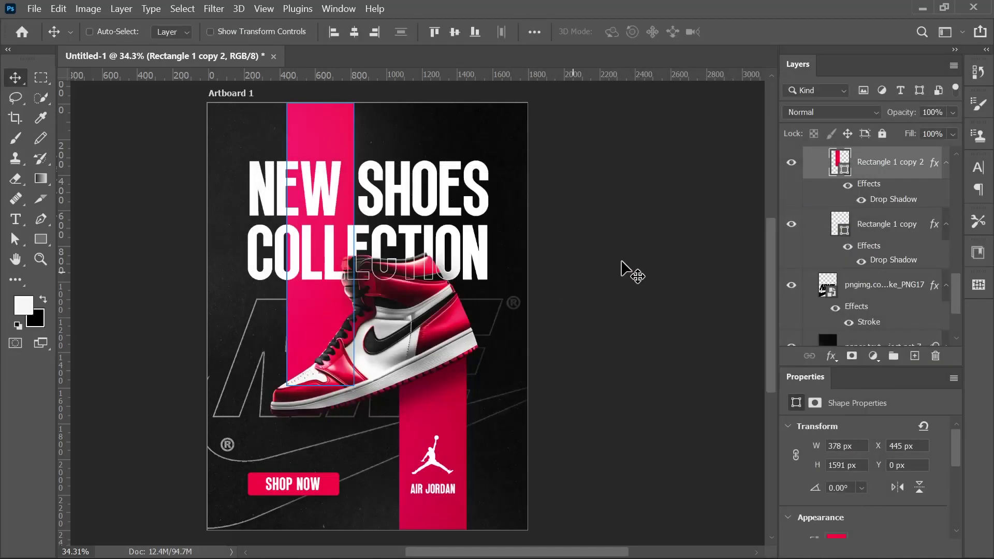
# Move the NEW SHOES text layer above the solid COLLECTION text layer
pyautogui.scroll(-5, 854, 233)
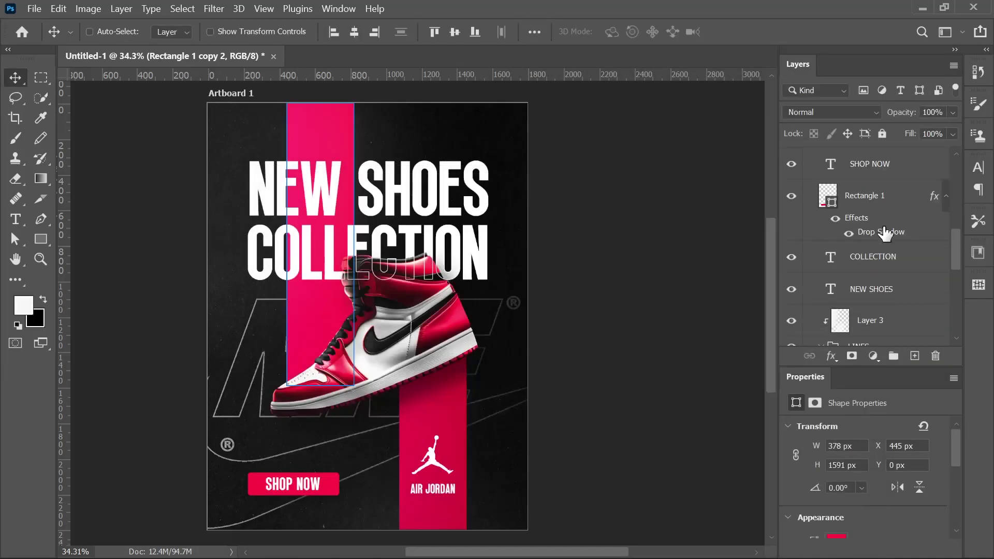
pyautogui.click(874, 266)
pyautogui.scroll(-1, 880, 272)
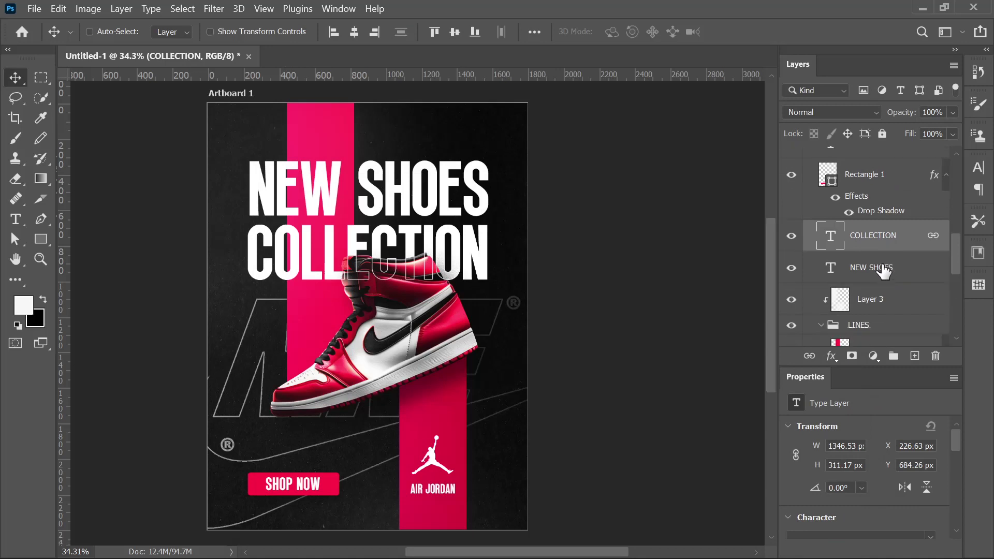
pyautogui.click(887, 273)
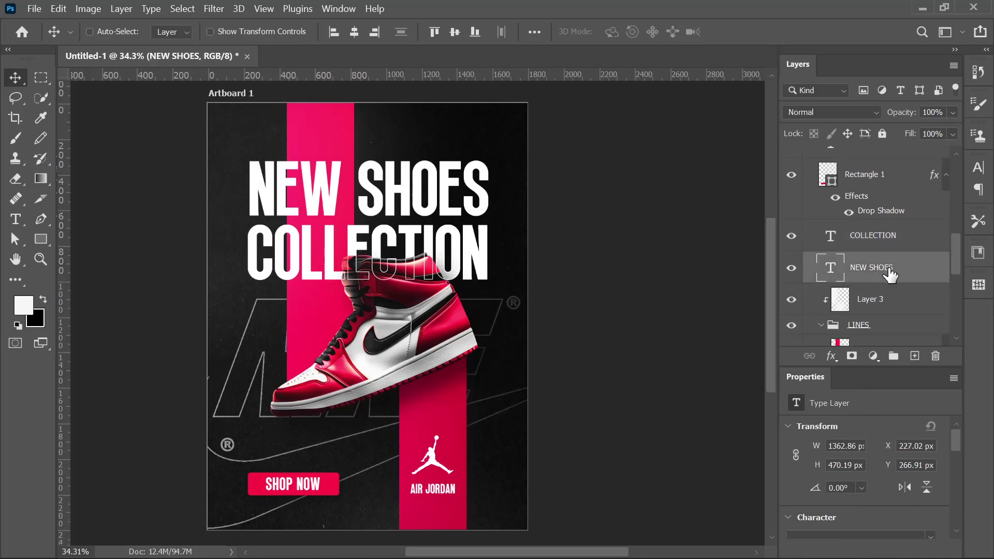
pyautogui.moveTo(888, 273); pyautogui.dragTo(891, 230)
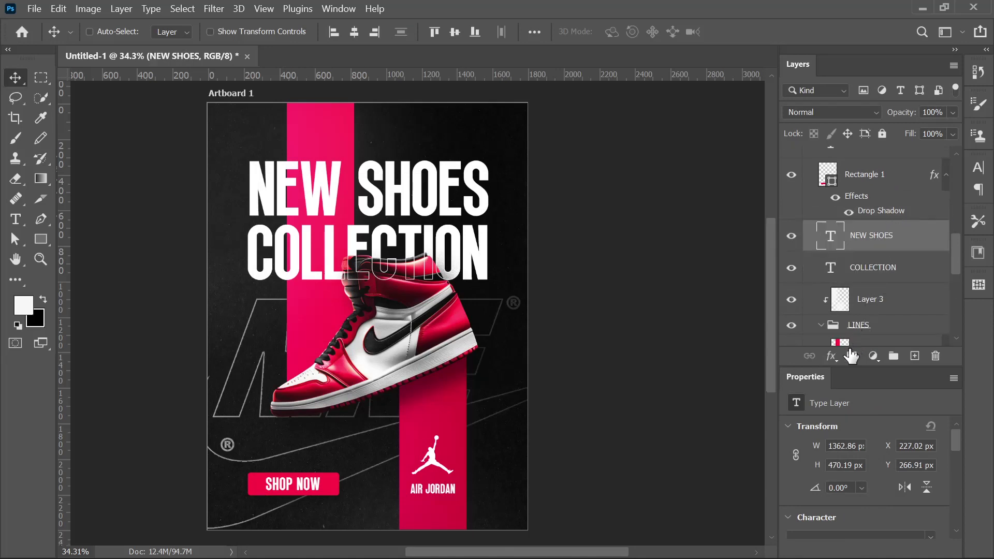
# Add a Multiply drop shadow to the NEW SHOES text layer with a distance of 100 px and 9% noise
pyautogui.click(831, 356)
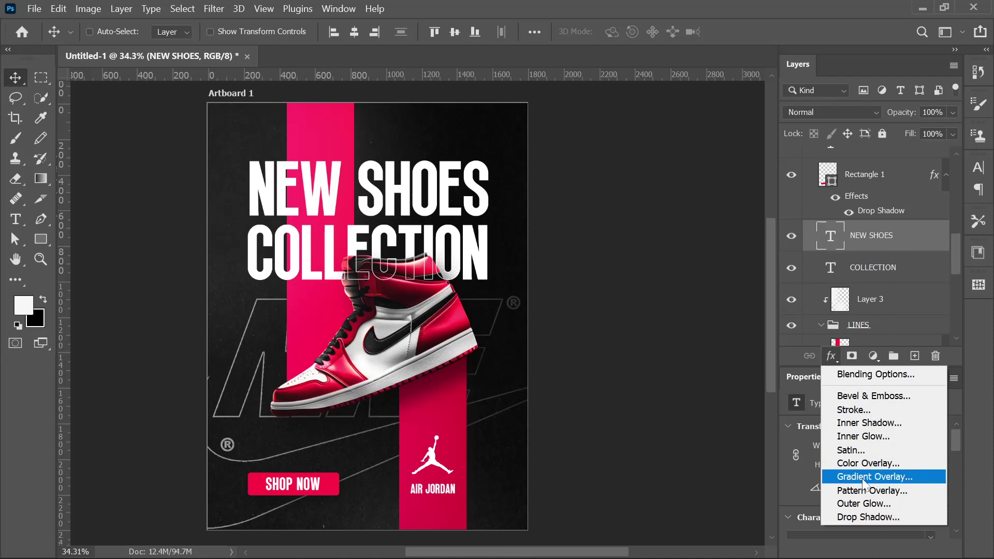
pyautogui.click(867, 517)
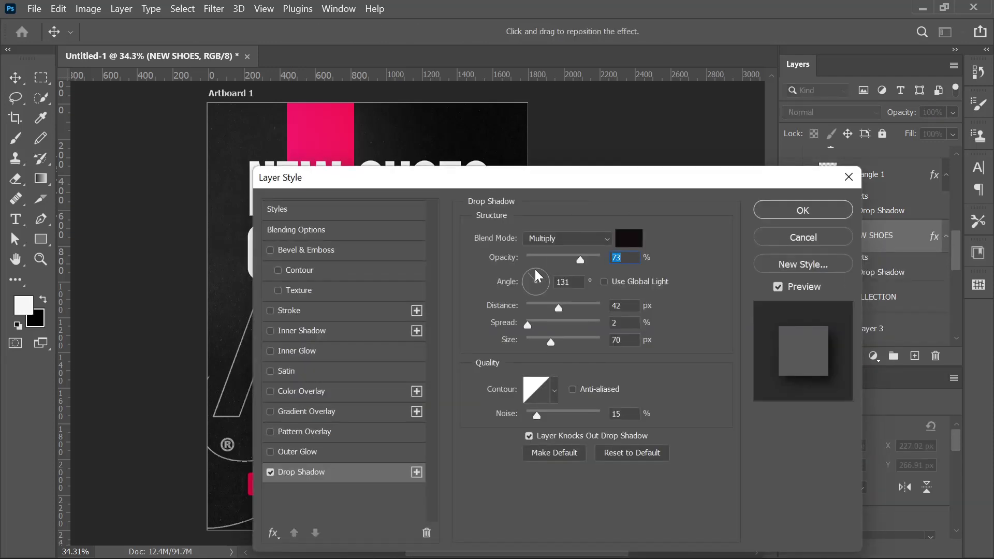
pyautogui.moveTo(536, 180); pyautogui.dragTo(751, 114)
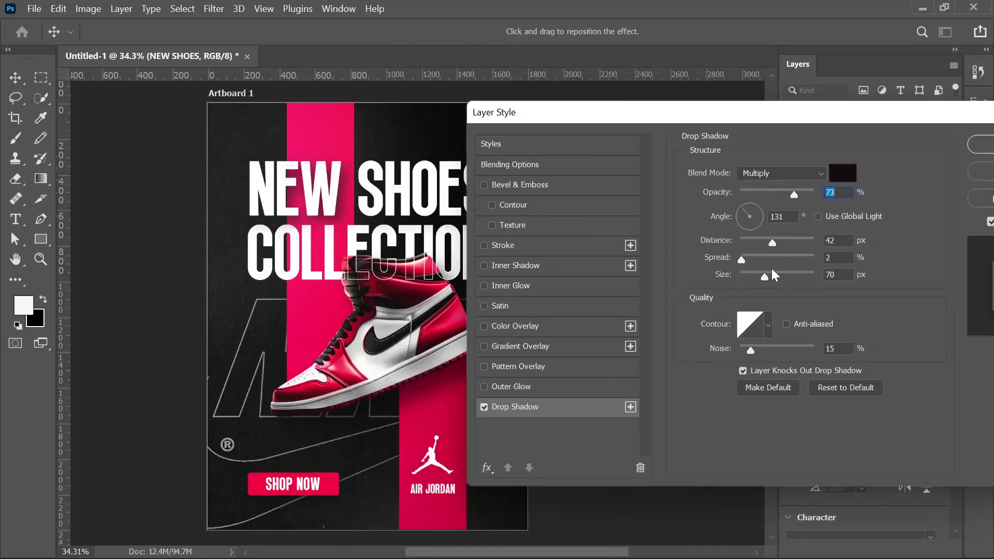
pyautogui.moveTo(772, 242); pyautogui.dragTo(797, 242)
pyautogui.moveTo(750, 349); pyautogui.dragTo(747, 349)
pyautogui.click(779, 173)
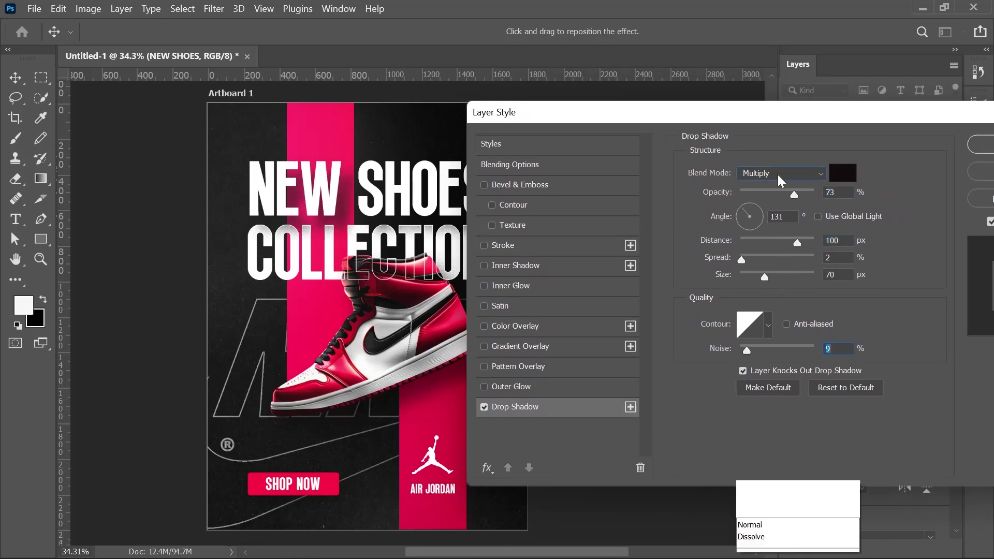
pyautogui.click(766, 322)
pyautogui.moveTo(692, 119); pyautogui.dragTo(739, 120)
pyautogui.click(828, 174)
pyautogui.click(818, 227)
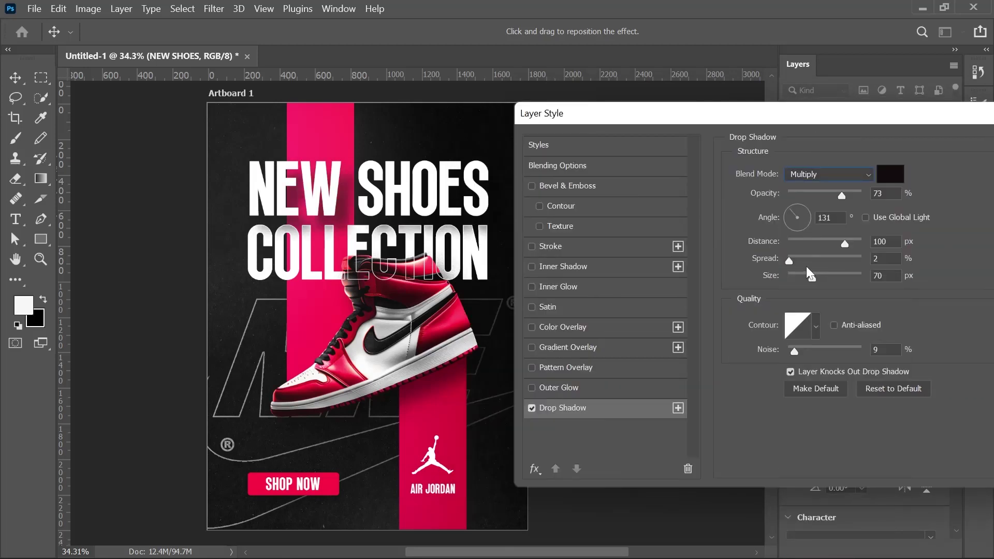
# Adjust the headline shadow to an angle of 95°, a distance of 85 px and 3% noise
pyautogui.click(796, 206)
pyautogui.moveTo(794, 351); pyautogui.dragTo(790, 351)
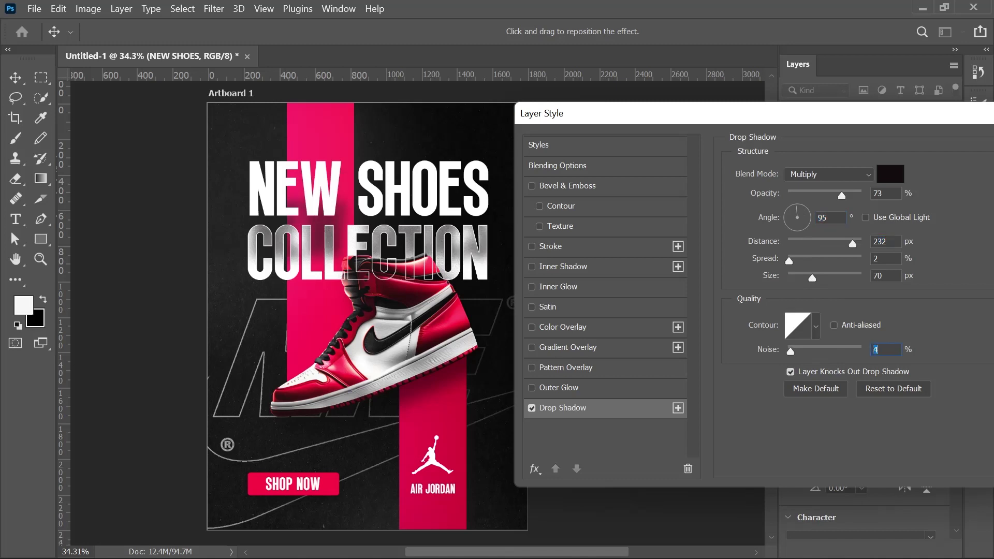
pyautogui.moveTo(853, 242); pyautogui.dragTo(840, 238)
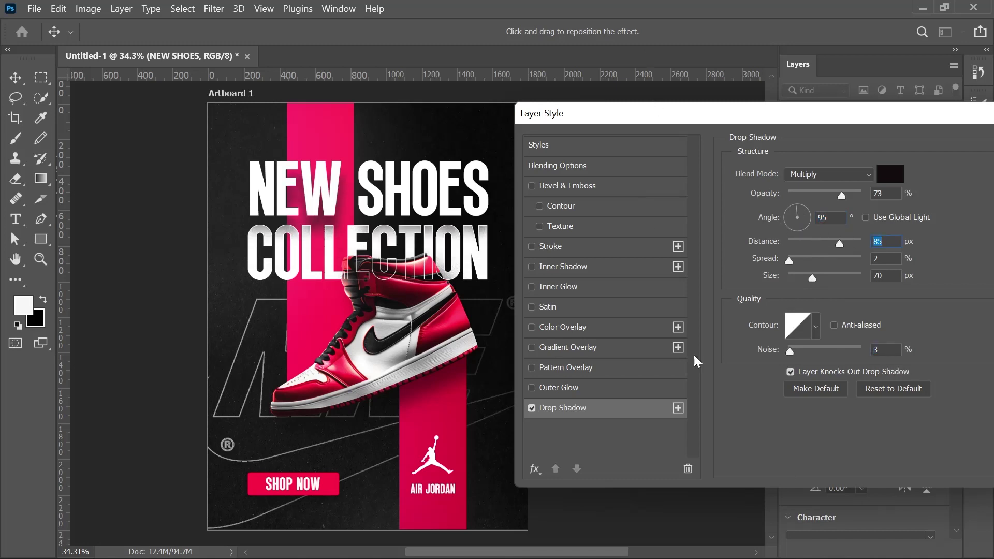
# Set the headline shadow to a 114° angle, 63% opacity and 155 px size, and apply the effect
pyautogui.moveTo(823, 194); pyautogui.dragTo(792, 208)
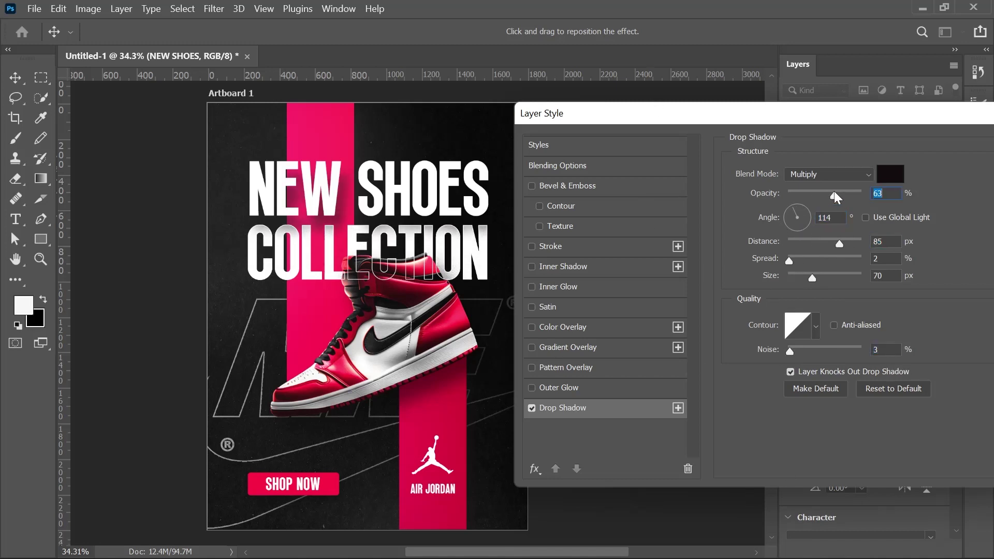
pyautogui.moveTo(812, 277); pyautogui.dragTo(838, 277)
pyautogui.click(837, 275)
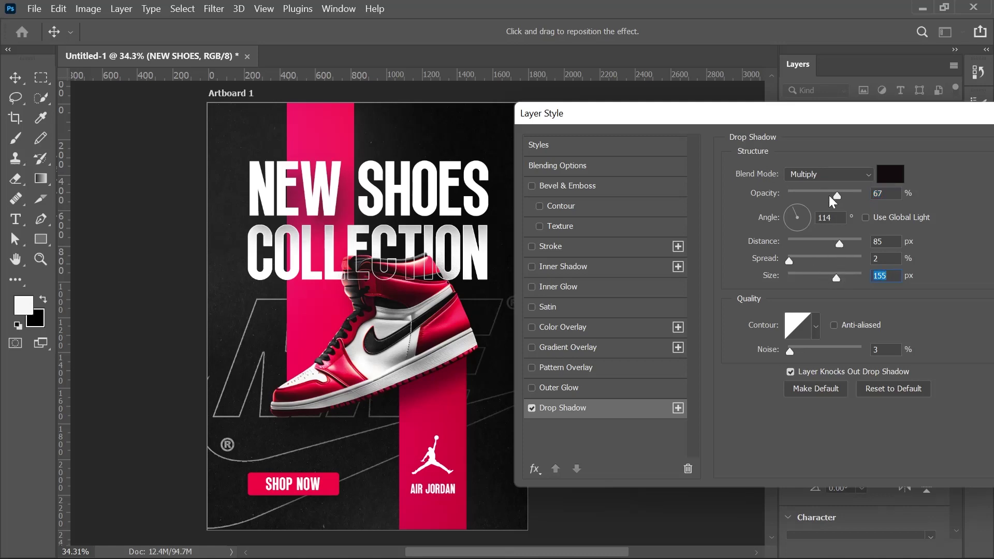
pyautogui.moveTo(829, 194); pyautogui.dragTo(835, 194)
pyautogui.moveTo(892, 117); pyautogui.dragTo(532, 167)
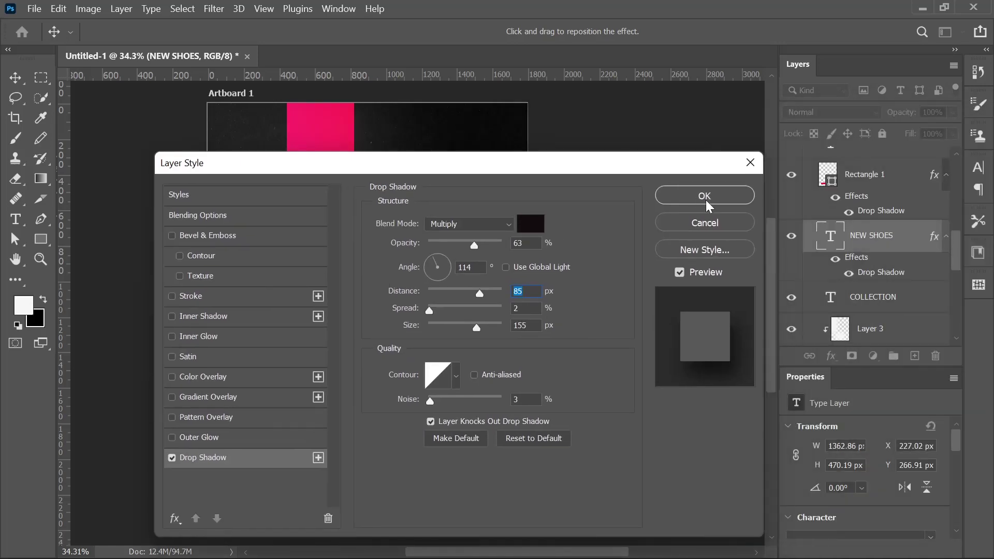
pyautogui.press('Return')
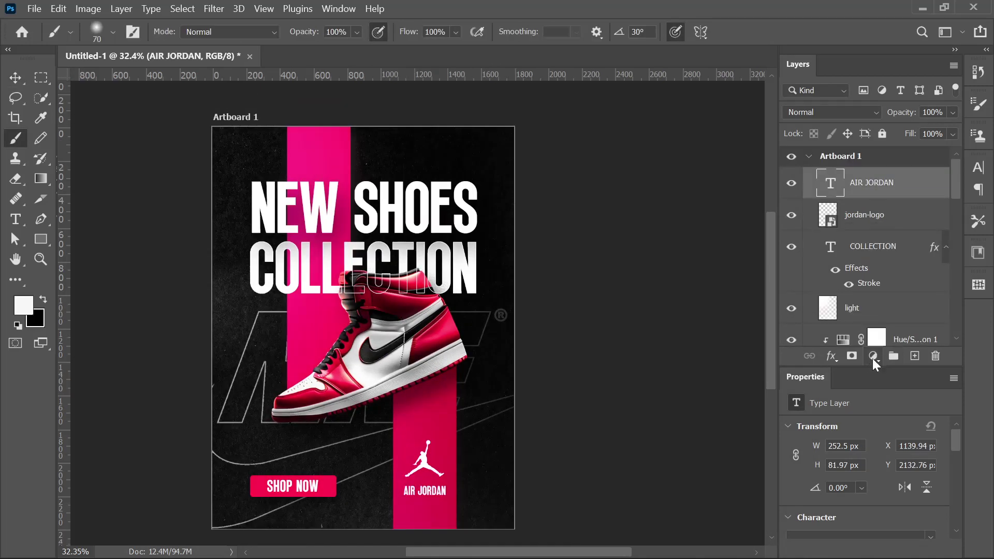
# Add a Hue/Saturation adjustment layer above all poster layers and shift the Reds hue to +5
pyautogui.click(873, 357)
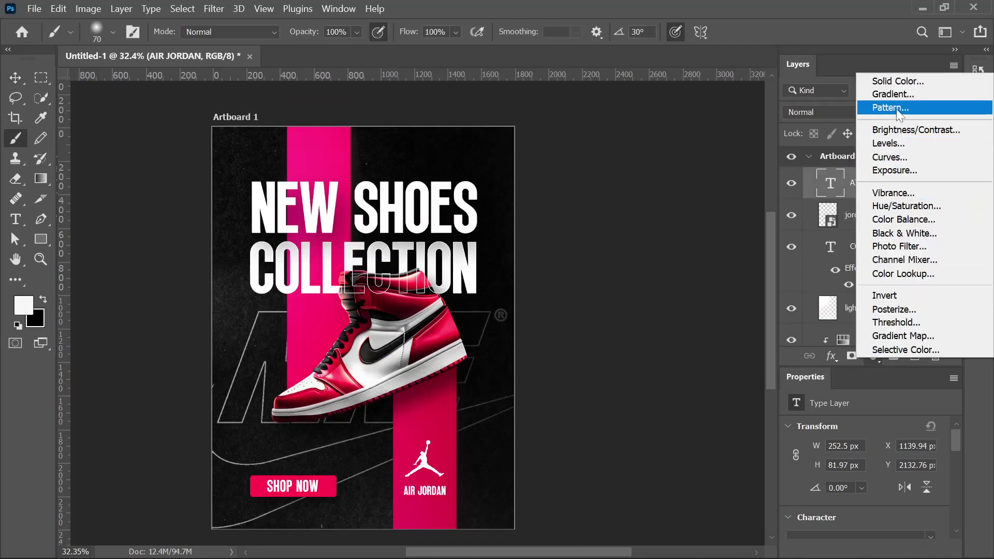
pyautogui.click(906, 207)
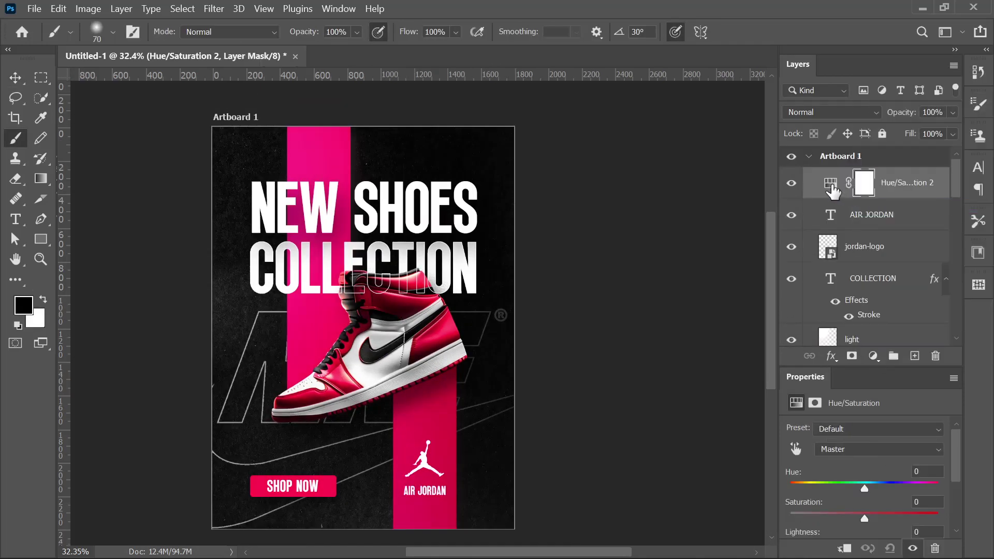
pyautogui.click(831, 186)
pyautogui.click(847, 444)
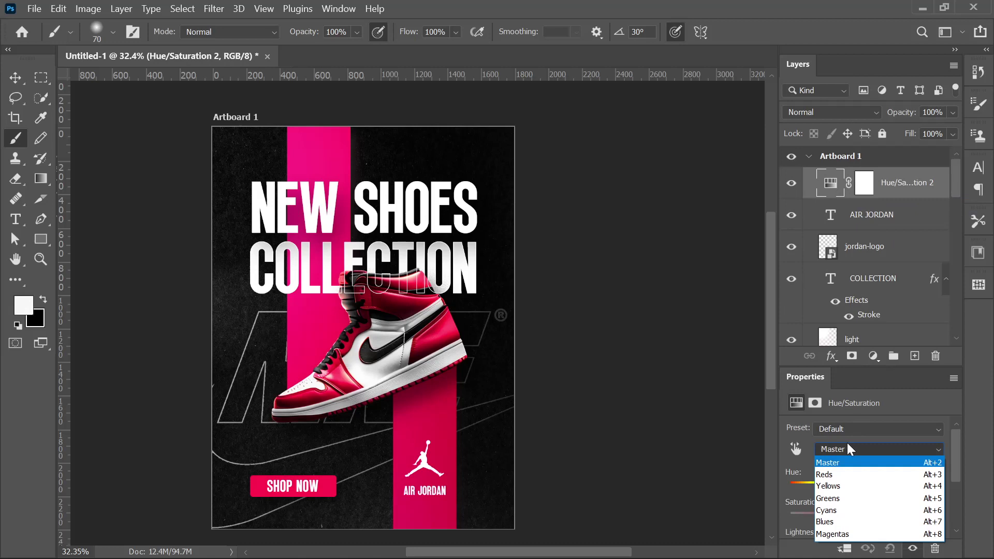
pyautogui.click(851, 476)
pyautogui.moveTo(863, 487); pyautogui.dragTo(865, 489)
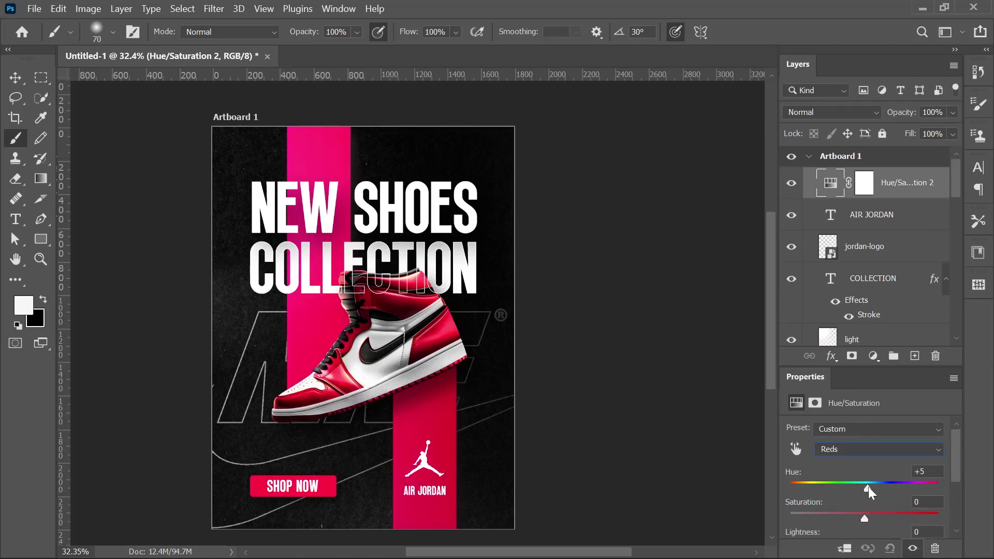
# Reset the Hue/Saturation adjustment and retune its colour ranges, starting with the Reds, to make the pink stripes a truer red
pyautogui.click(890, 548)
pyautogui.click(844, 451)
pyautogui.click(850, 477)
pyautogui.moveTo(872, 489); pyautogui.dragTo(873, 468)
pyautogui.click(879, 448)
pyautogui.click(858, 520)
pyautogui.scroll(-3, 865, 466)
pyautogui.scroll(2, 863, 448)
pyautogui.click(857, 437)
pyautogui.click(844, 463)
pyautogui.scroll(-3, 865, 492)
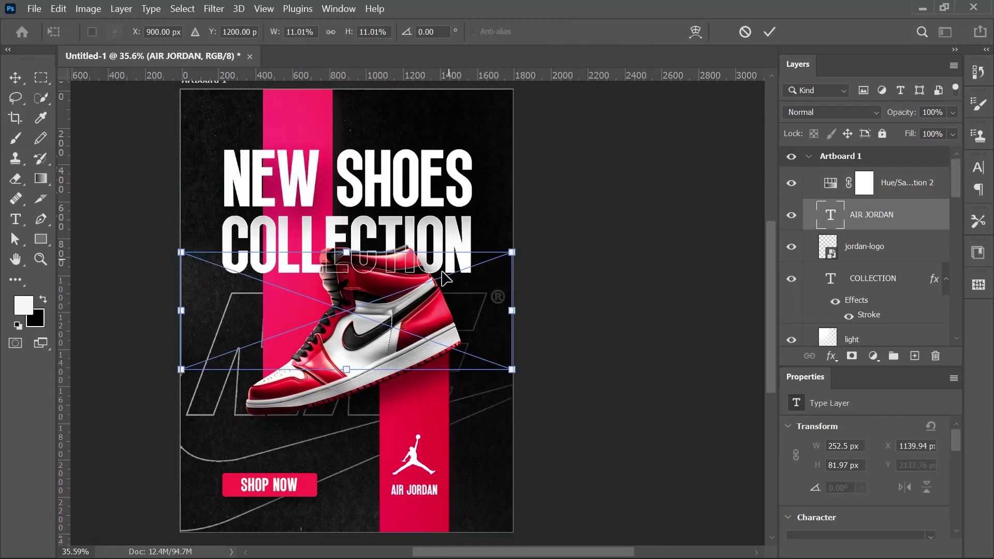
# Scale down the placed white Nike swoosh and position it on the upper red stripe above the NEW SHOES headline
pyautogui.moveTo(497, 306); pyautogui.dragTo(316, 107)
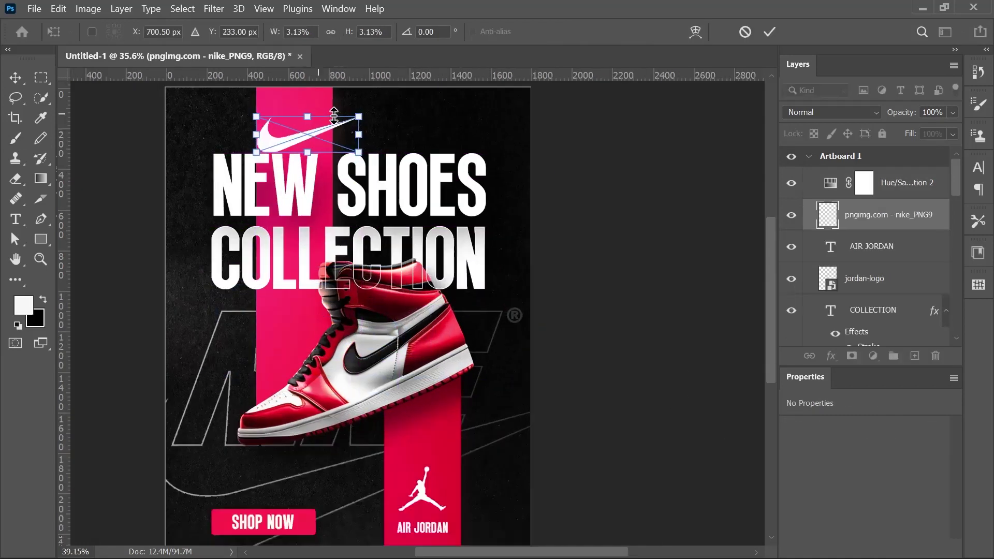
pyautogui.scroll(3, 311, 93)
pyautogui.moveTo(384, 160); pyautogui.dragTo(306, 190)
pyautogui.click(770, 32)
pyautogui.press('b')
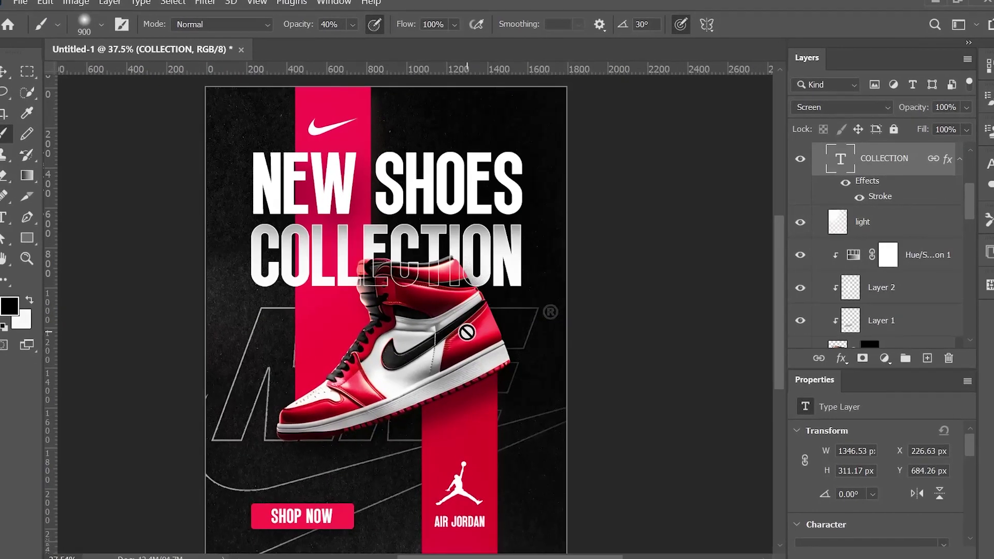